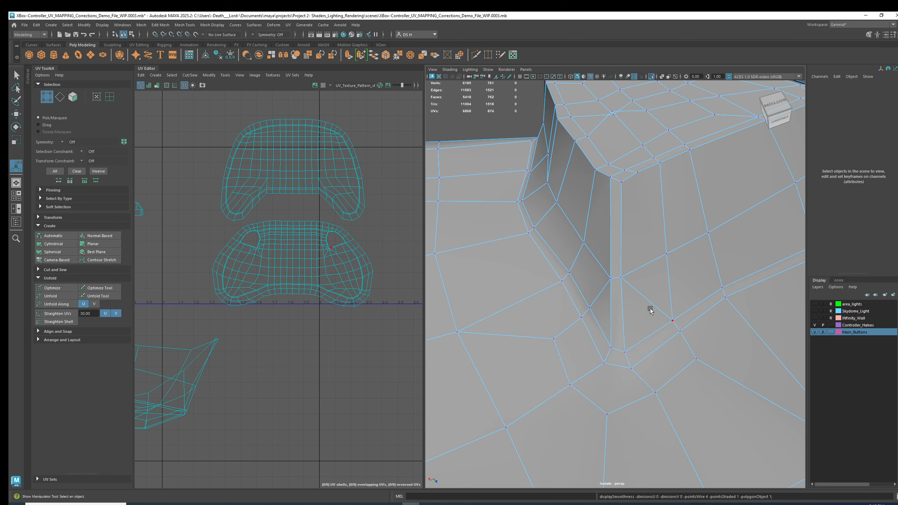
Delete the diagonal edge at the base of the raised block's side wall on the controller mesh
key("1")
left_click_drag(631, 323, 632, 335, "alt")
key("q")
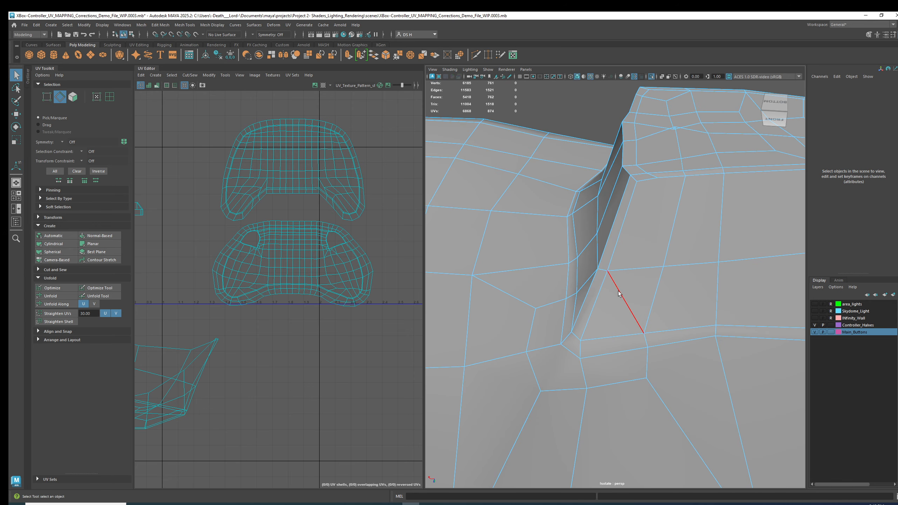
left_click(619, 293)
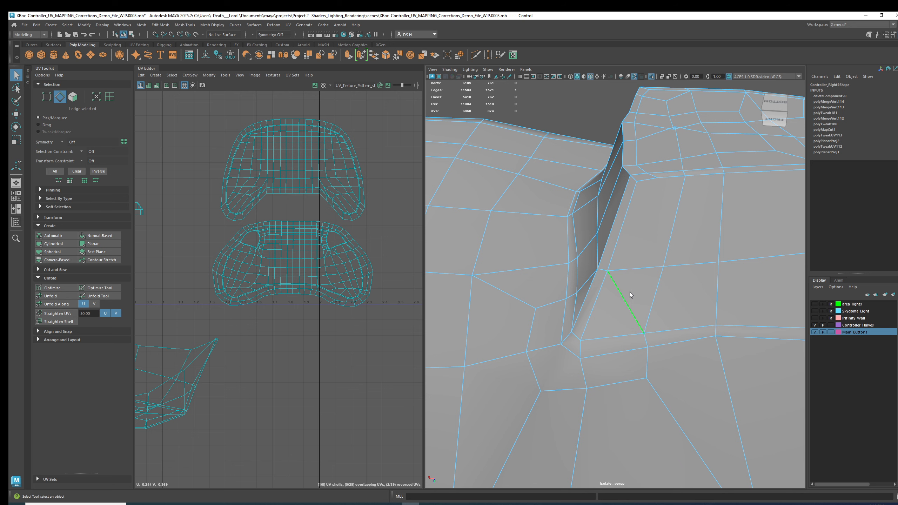
key("Delete")
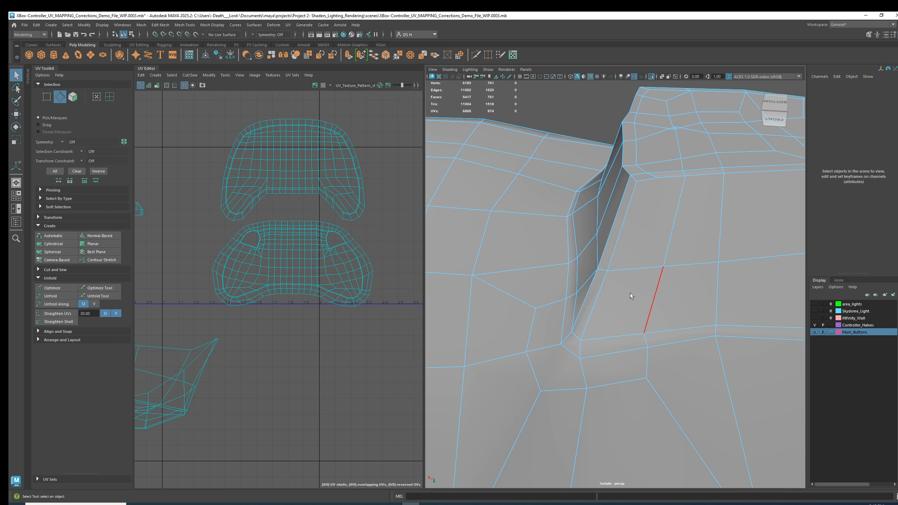
Delete the matching diagonal edge at the base of the raised block on the controller's other side
scroll(578, 343, "down", 3)
left_click_drag(578, 343, 619, 230, "alt")
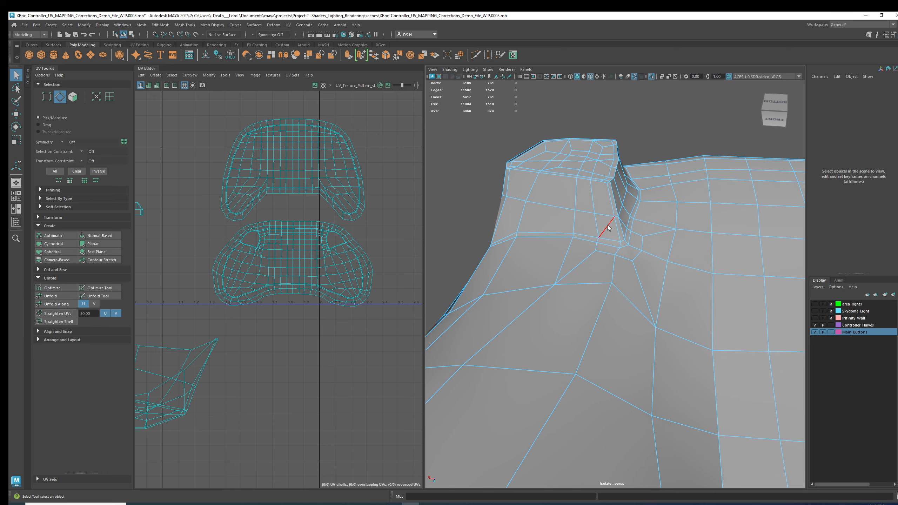
left_click(608, 227)
scroll(351, 326, "down", 5)
scroll(296, 303, "up", 3)
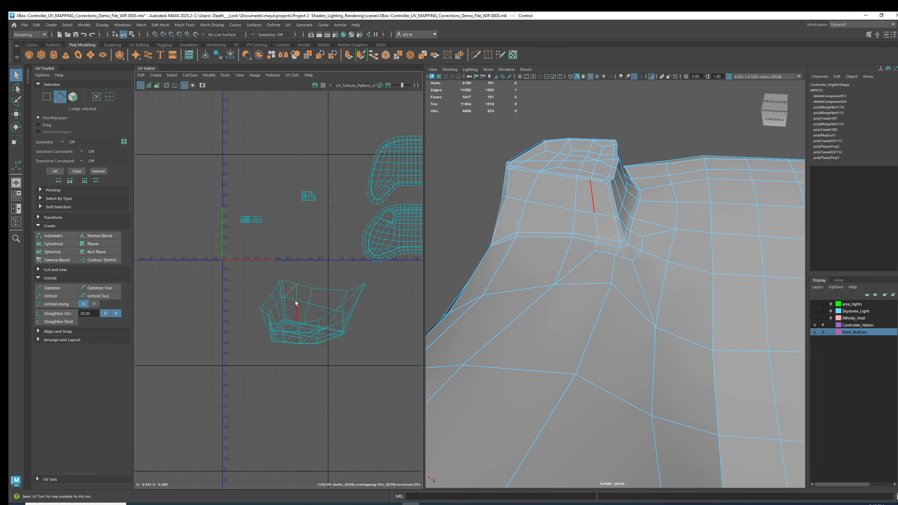
key("Delete")
left_click(605, 231)
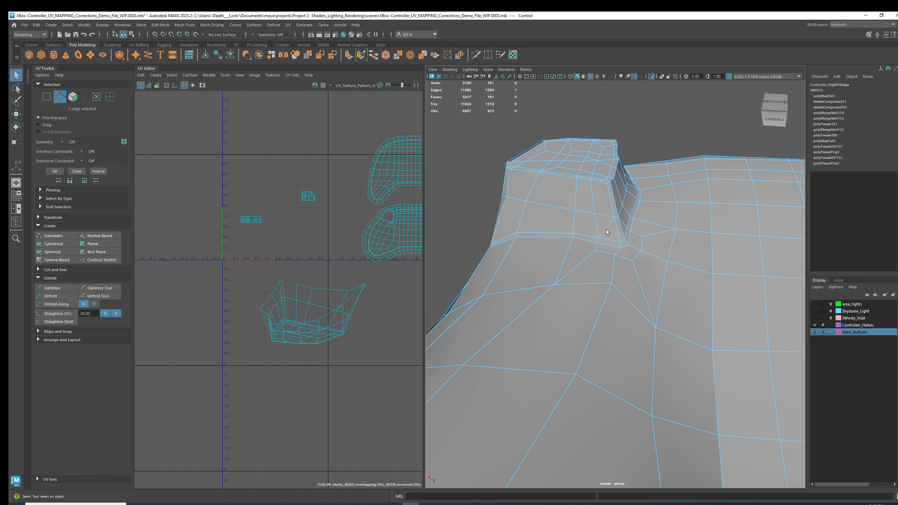
key("ctrl+Delete")
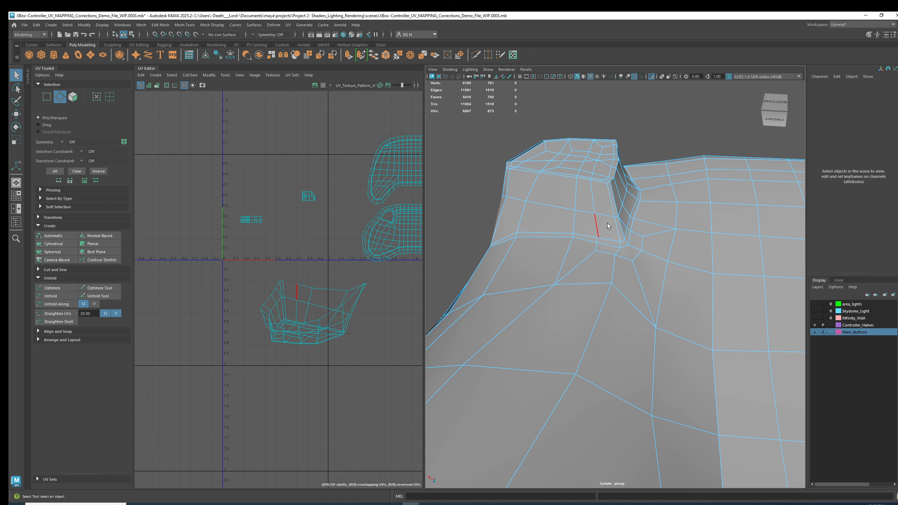
Set the transform constraint to Surface and slide the crowded vertex on the raised block's face along the surface
key("1")
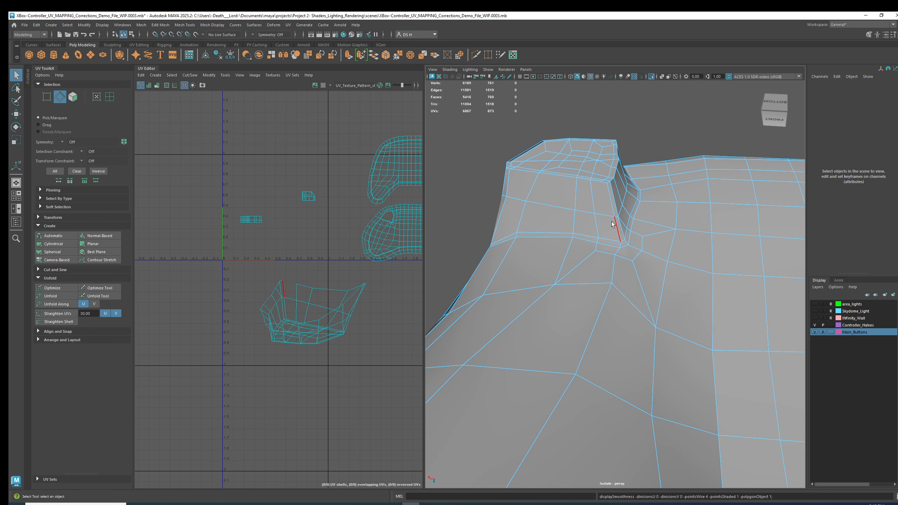
middle_click_drag(641, 232, 646, 261, "alt")
right_click_drag(646, 261, 635, 250, "alt")
left_click_drag(633, 248, 612, 295, "alt")
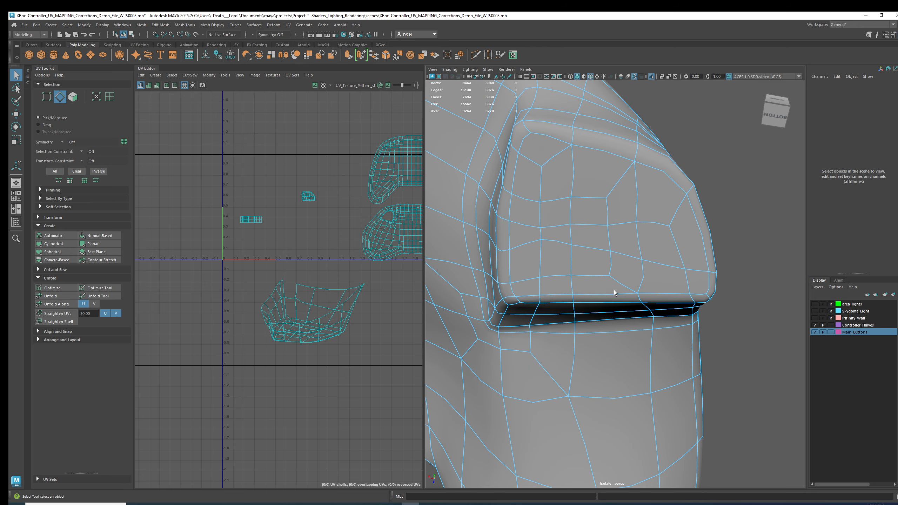
right_click_drag(612, 297, 485, 270)
scroll(550, 255, "up", 5)
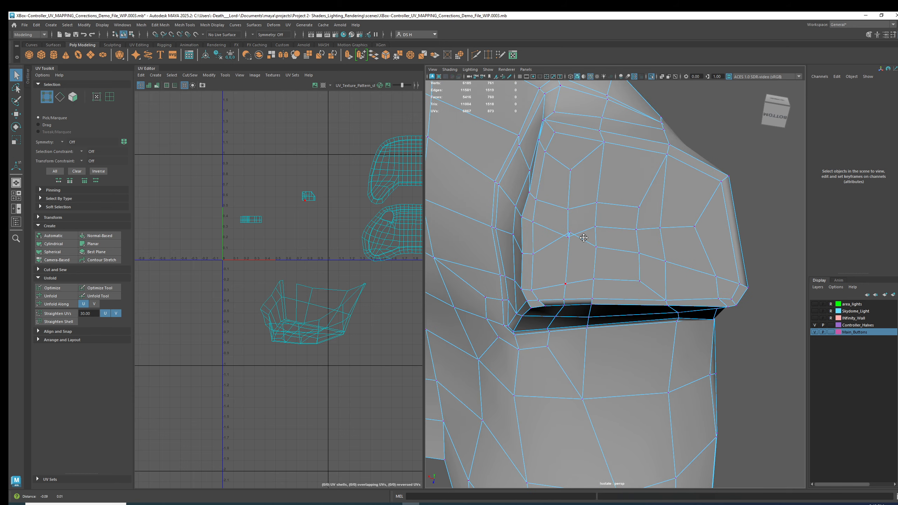
key("4")
left_click_drag(601, 207, 648, 211, "alt")
key("5")
right_click(654, 175)
left_click(643, 193)
key("w")
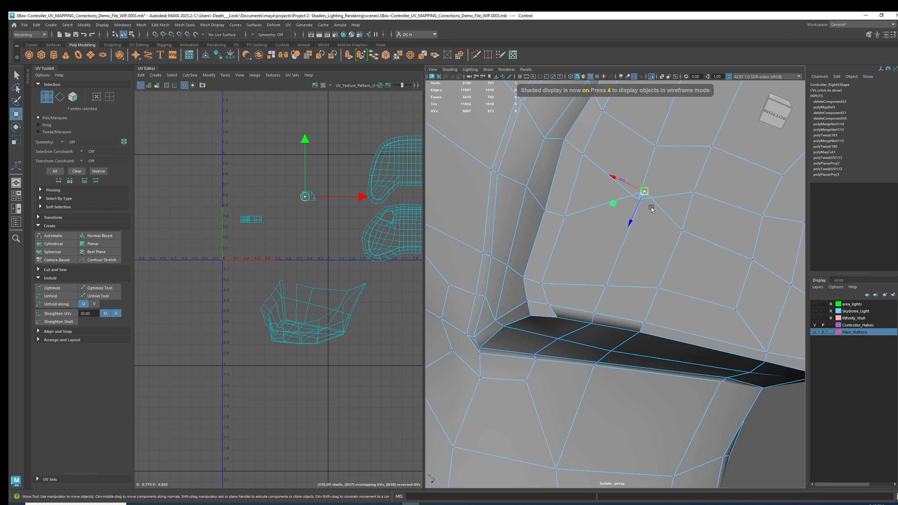
left_click_drag(652, 213, 631, 269, "alt")
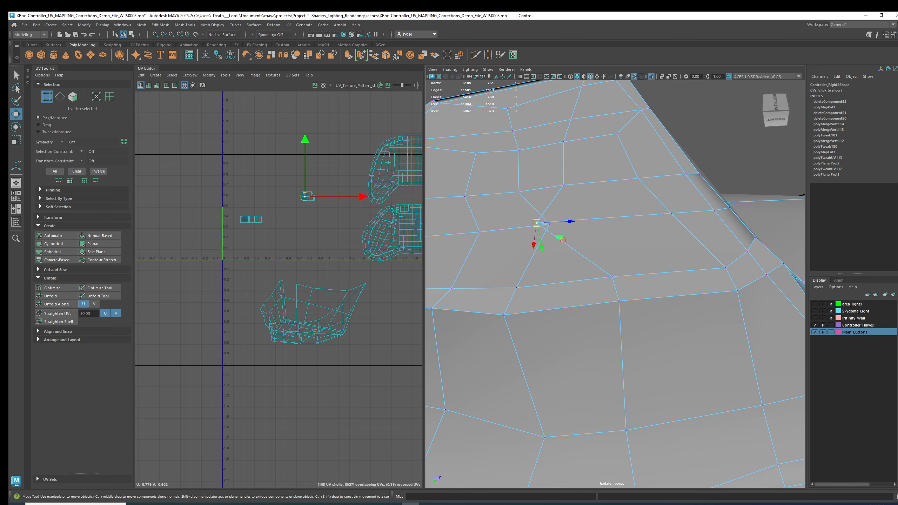
left_click(868, 34)
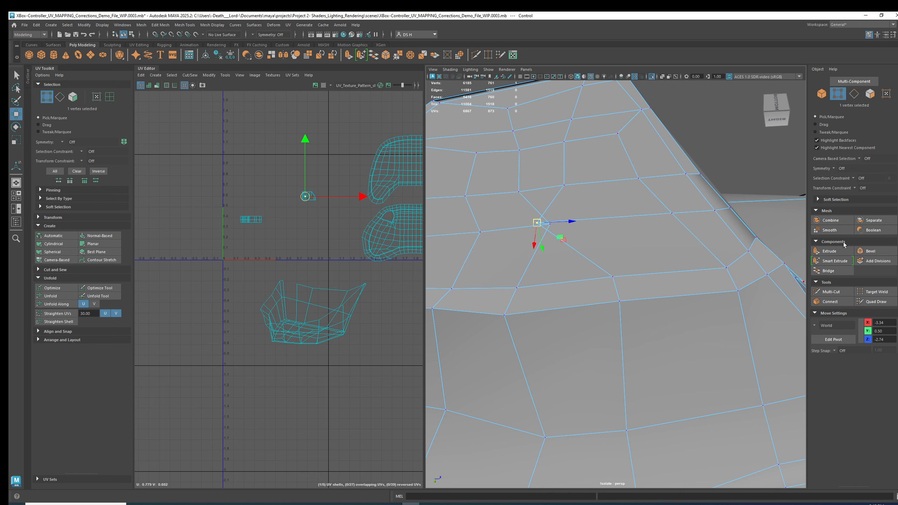
left_click(853, 187)
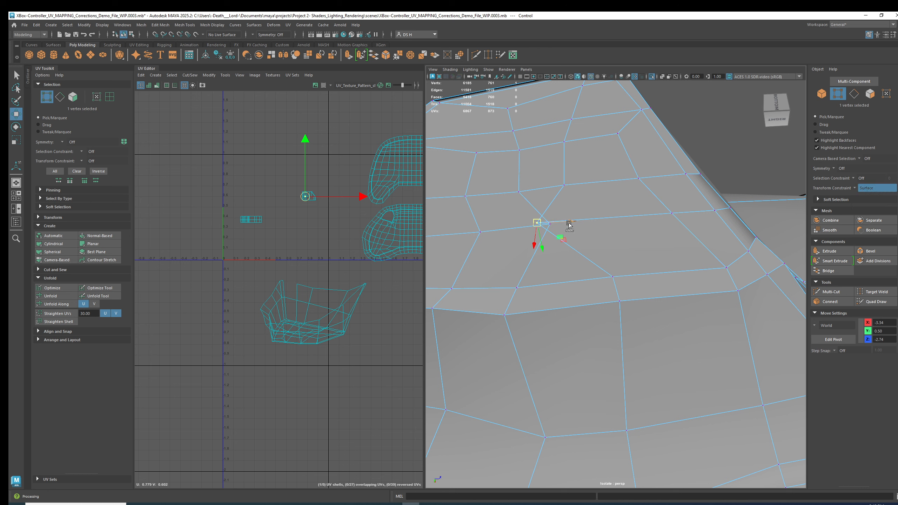
mouse_move(544, 223)
left_mouse_down()
mouse_move(583, 221)
mouse_move(533, 224)
left_mouse_up()
Reposition the neighbouring vertices on the raised block along the surface to even out the edge spacing
middle_click_drag(533, 224, 593, 250, "alt")
left_click_drag(593, 249, 598, 325, "alt")
left_click(561, 256)
left_click(588, 296)
left_click(615, 249)
left_click_drag(620, 270, 620, 272)
left_click(601, 214)
left_click_drag(574, 221, 588, 220)
left_click(614, 250)
left_click_drag(603, 261, 612, 254)
left_click_drag(621, 298, 659, 355)
Return the smoothed controller mesh to object mode and save the scene as a new incremental version
left_click_drag(700, 300, 620, 267, "alt")
key("3")
right_click_drag(693, 232, 700, 226)
left_click(723, 216)
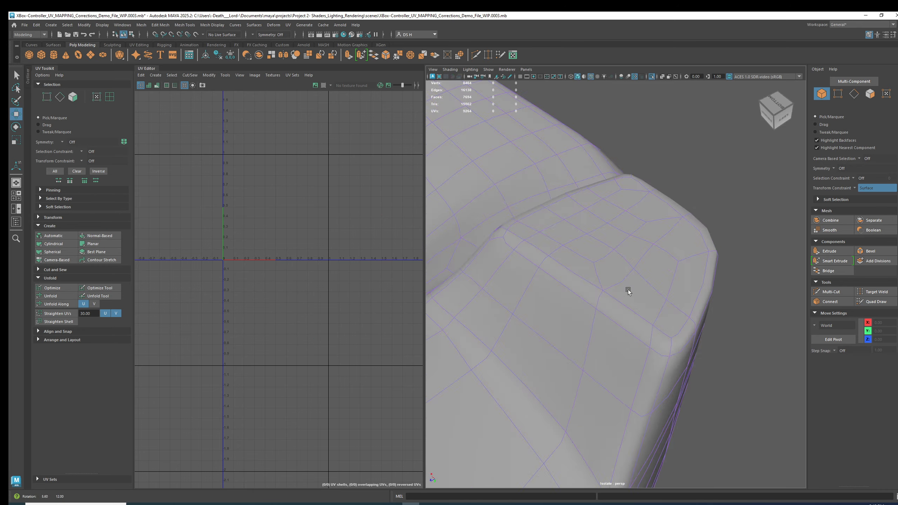
left_click_drag(627, 288, 661, 299, "alt")
key("ctrl+alt+s")
left_click(636, 271)
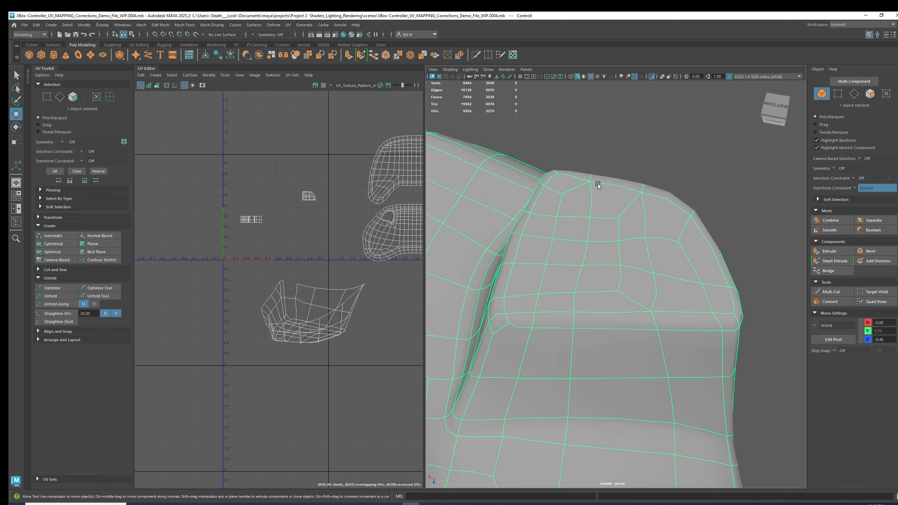
Examine the raised block and surrounding controller body in both smoothed and unsmoothed display
key("1")
left_click_drag(622, 246, 683, 279, "alt")
key("3")
right_click_drag(644, 276, 605, 244, "alt")
left_click(611, 175)
middle_click_drag(604, 273, 656, 274, "alt")
right_click_drag(656, 273, 551, 275, "alt")
left_click_drag(551, 274, 608, 338, "alt")
left_click(620, 283)
key("1")
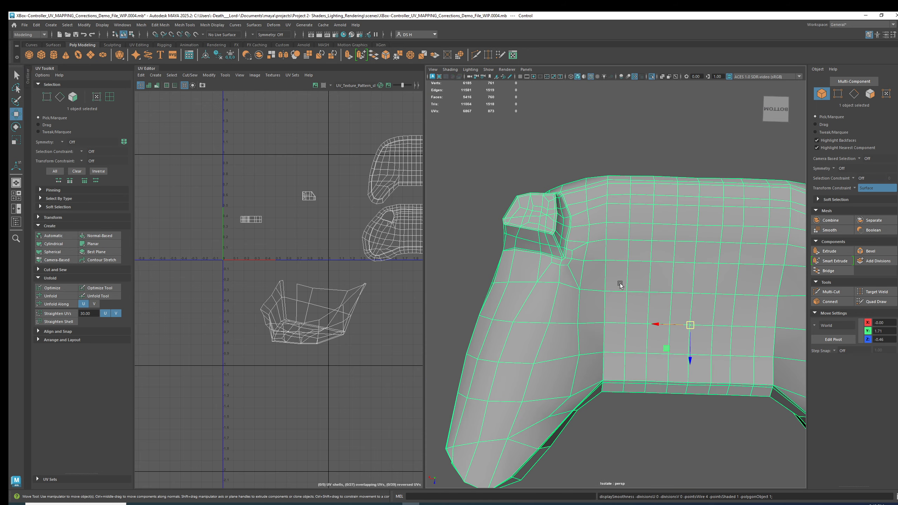
key("3")
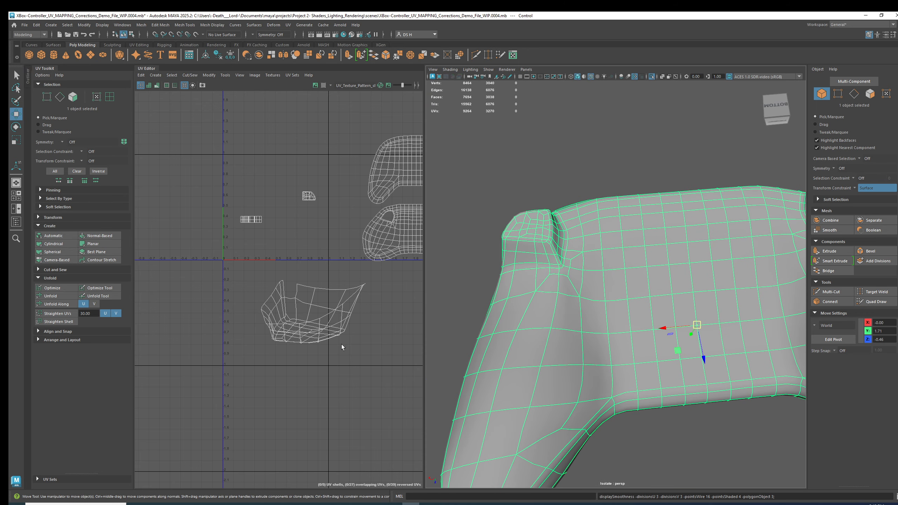
middle_click_drag(609, 318, 554, 188, "alt")
Select all the raised block's faces, including the one missing from its shell, apply a camera-based UV projection, and move the shell clear
middle_click_drag(337, 240, 229, 241, "alt")
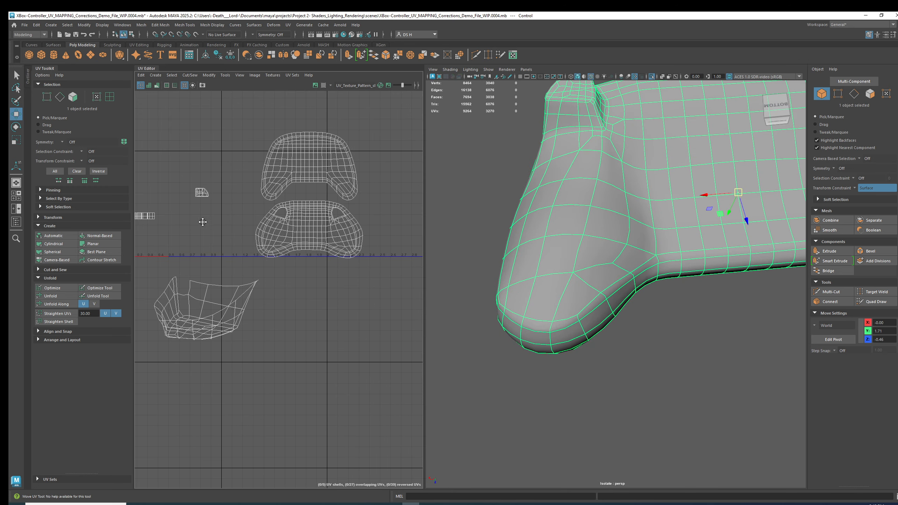
right_click_drag(208, 294, 207, 312)
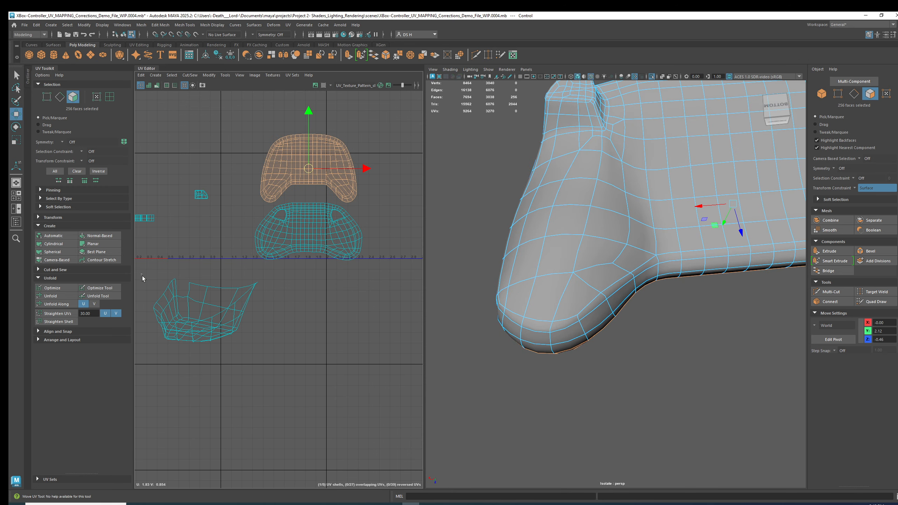
left_click_drag(142, 276, 253, 350)
key("f")
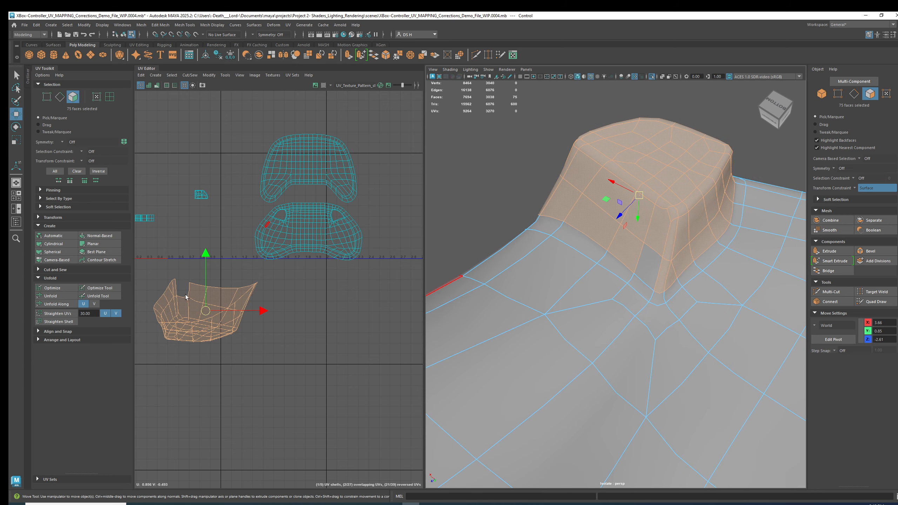
left_click(640, 259, "shift")
left_click_drag(640, 258, 624, 299, "alt")
middle_click_drag(317, 357, 362, 311, "alt")
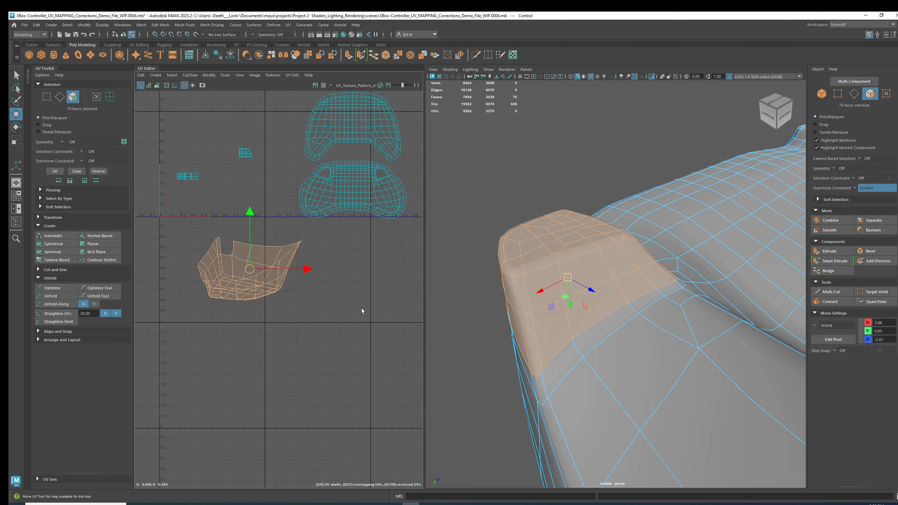
left_click(62, 260)
middle_click_drag(211, 167, 214, 187, "alt")
left_click_drag(214, 187, 311, 339)
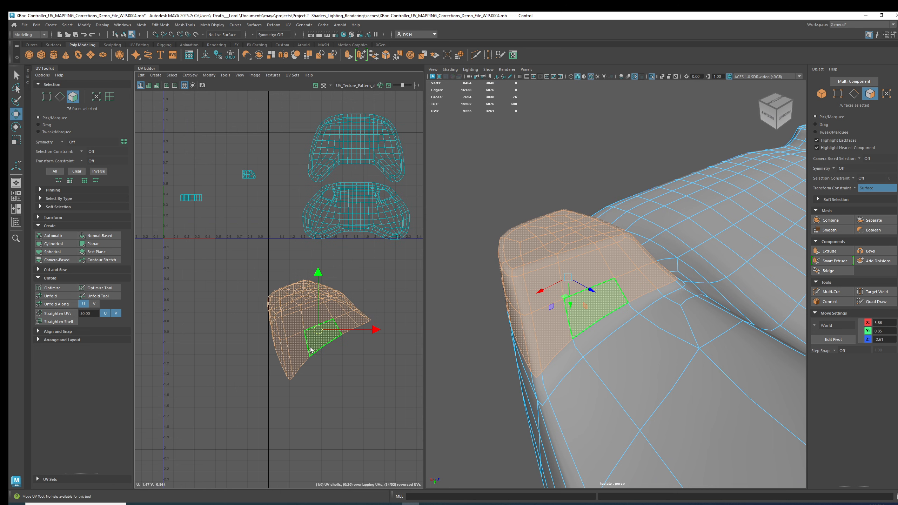
Inspect the raised block's corners in smoothed and unsmoothed display for UV seam placement
left_click_drag(600, 283, 732, 269, "alt")
key("1")
left_click_drag(654, 264, 651, 271, "alt")
scroll(654, 265, "up", 2)
key("3")
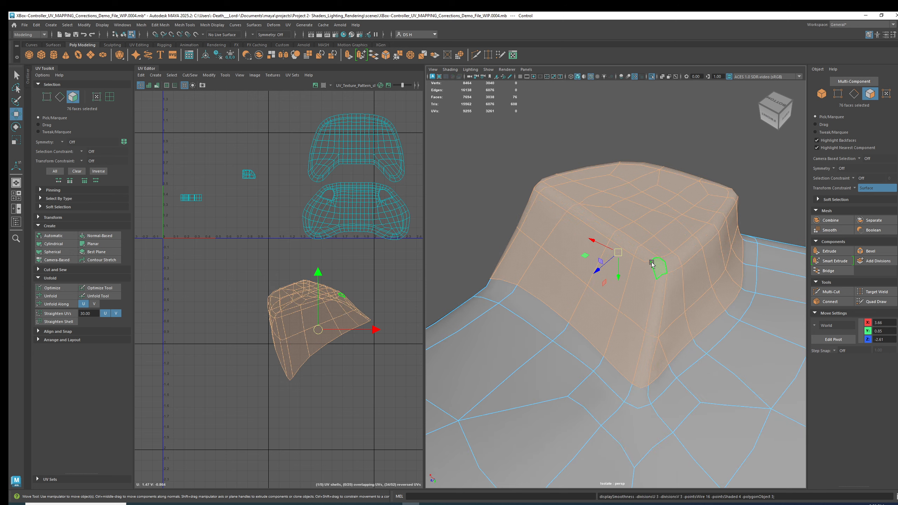
key("1")
left_click_drag(625, 304, 699, 293, "alt")
middle_click_drag(576, 305, 587, 280, "alt")
Cut the UVs along the vertical edge loop at the raised block's outer corner
right_click_drag(585, 278, 561, 214)
double_click(577, 211)
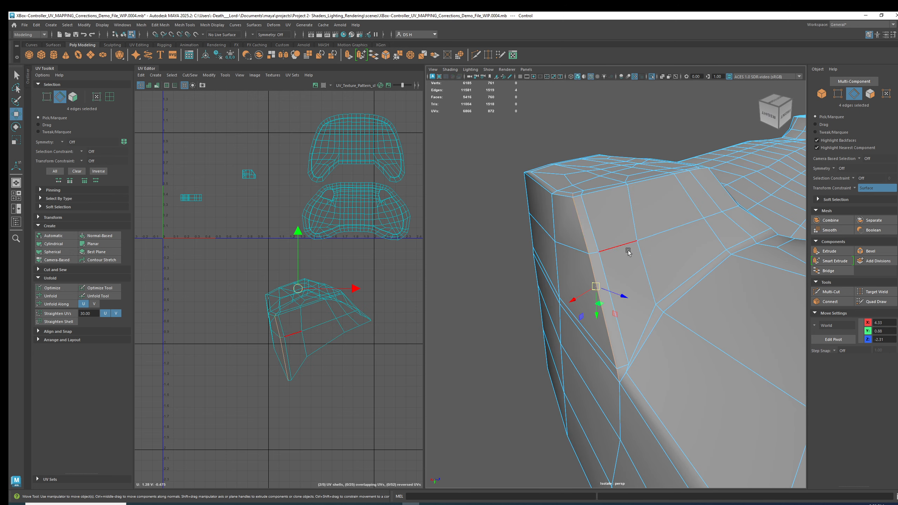
scroll(283, 334, "up", 2)
left_click_drag(556, 228, 573, 215, "alt")
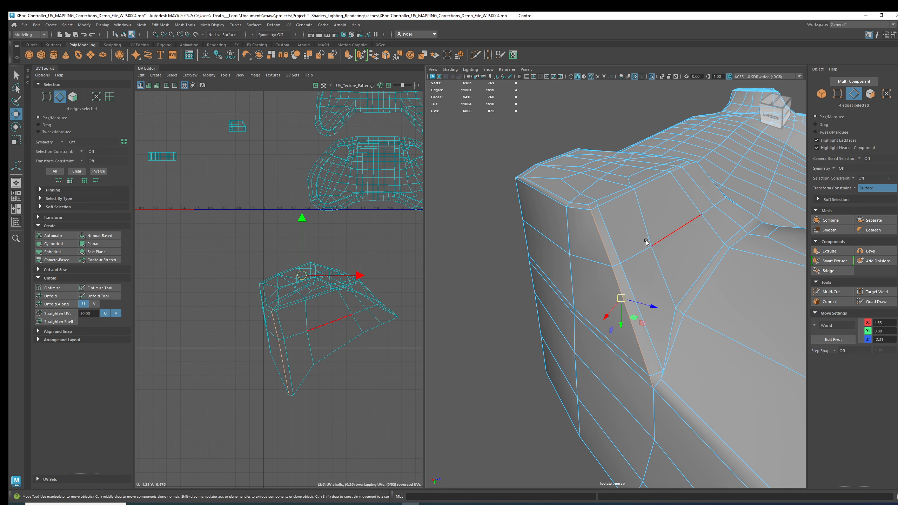
right_click_drag(220, 249, 201, 257, "shift")
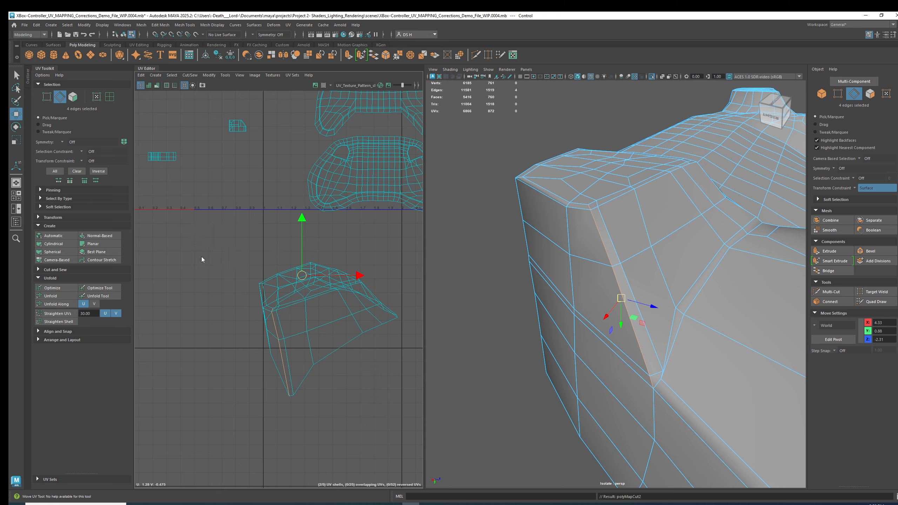
Turn the transform constraint off and cut the UVs along the two vertical edges at the raised block's inner corner
left_click_drag(680, 225, 566, 227, "alt")
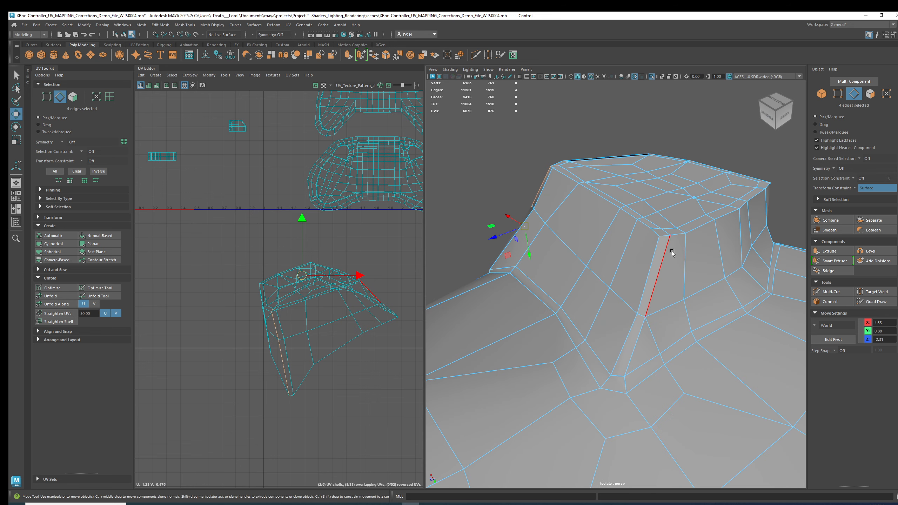
left_click(667, 246)
double_click(667, 246)
left_click(667, 246)
left_click(657, 246)
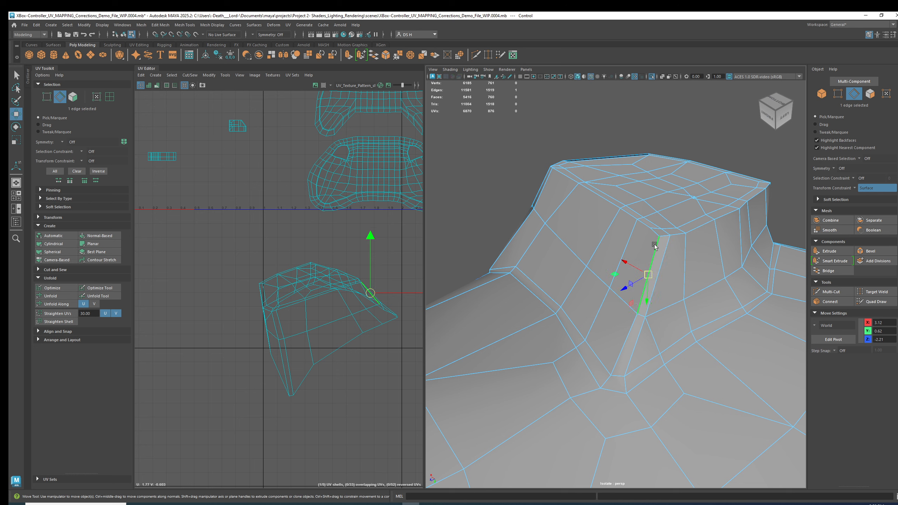
left_click(622, 343, "shift")
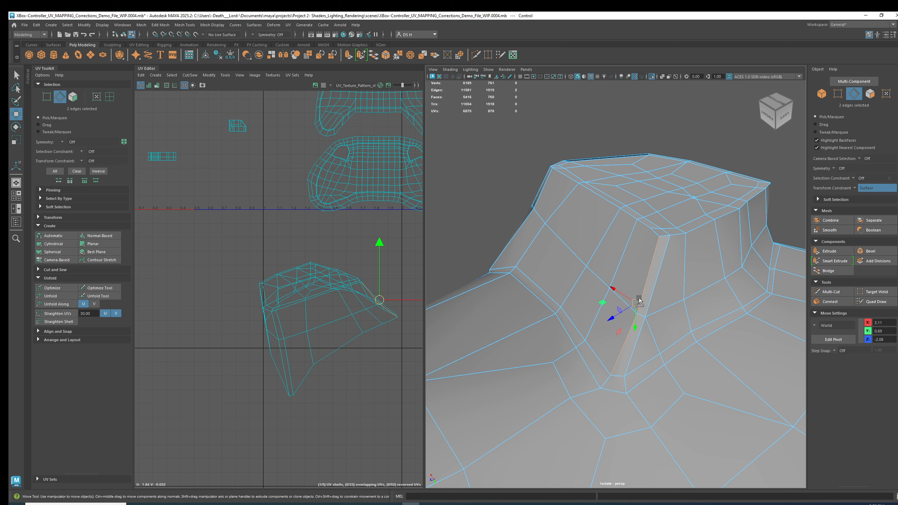
left_click(854, 189)
left_click(873, 194)
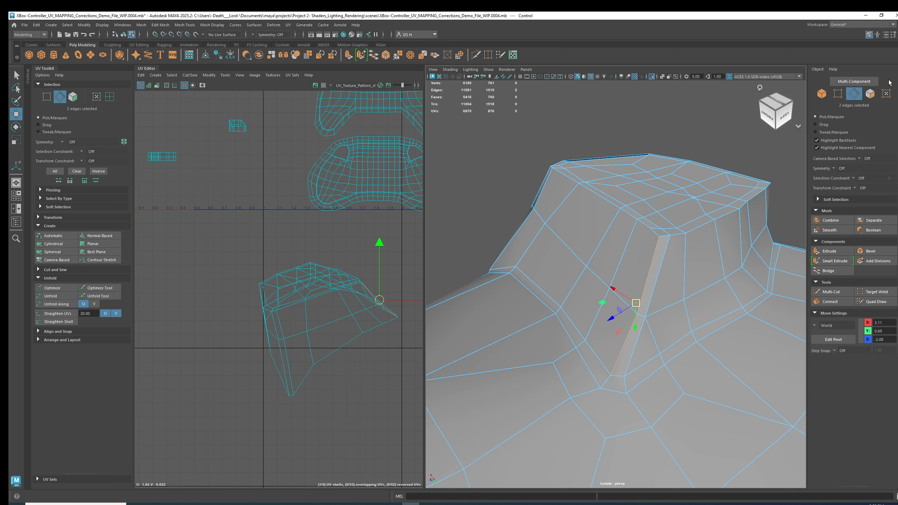
left_click(896, 91)
right_click_drag(300, 245, 279, 258, "shift")
Select the raised block's whole UV shell, then unfold and optimize it
middle_click_drag(230, 241, 188, 245, "alt")
left_click(109, 97)
left_click(214, 297)
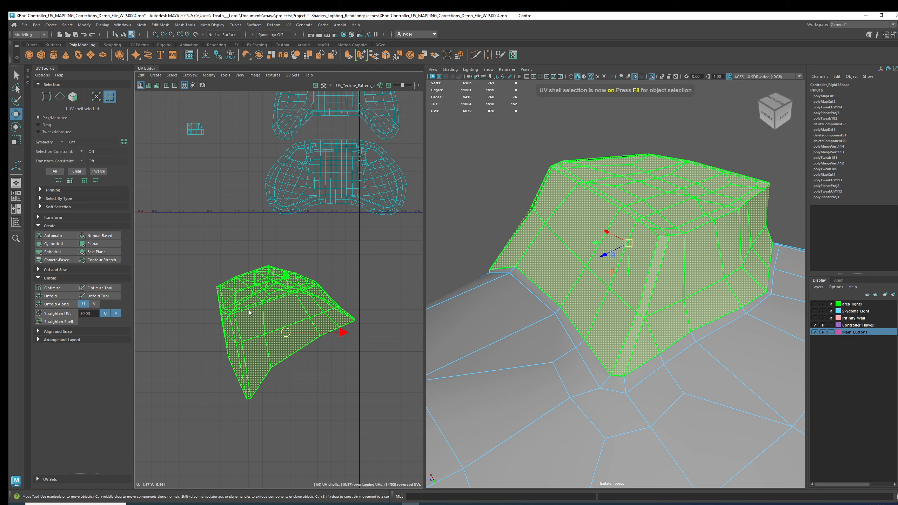
middle_click_drag(249, 312, 256, 309, "alt")
right_click_drag(256, 309, 271, 275, "alt")
left_click(51, 295)
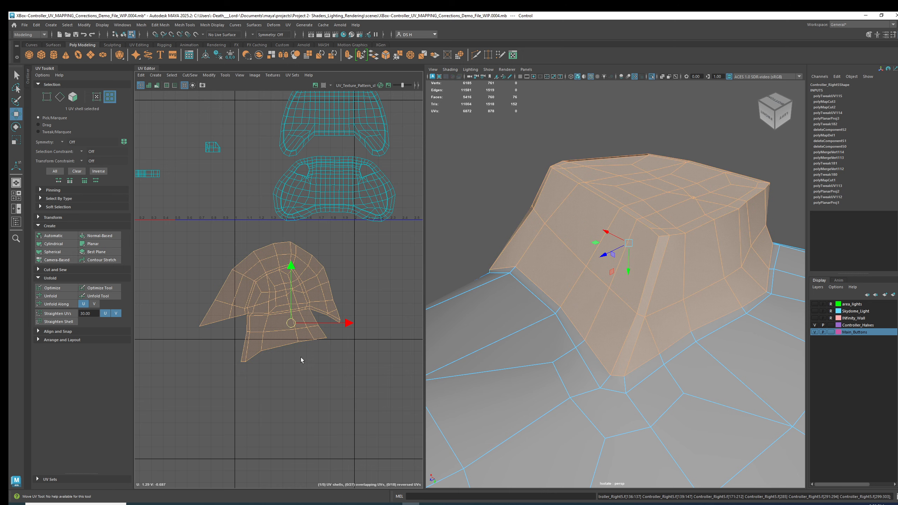
left_click(53, 288)
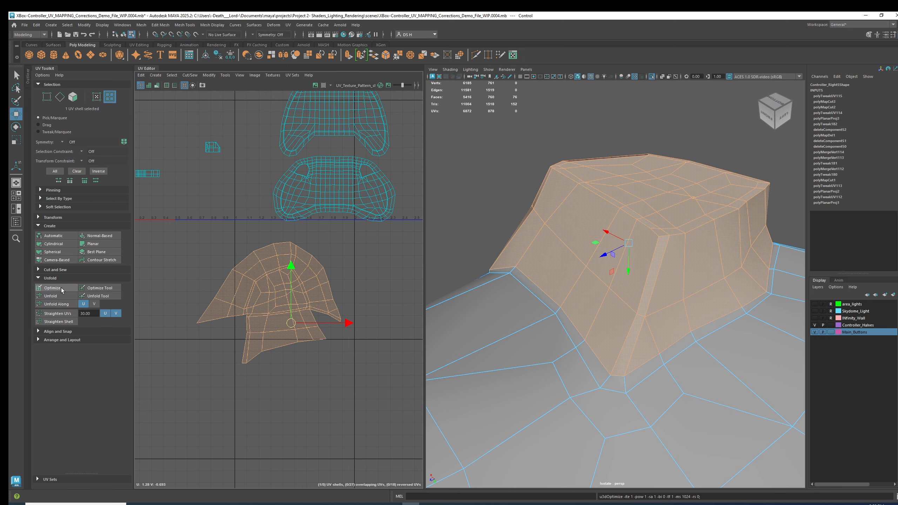
Compare the checker scale on the raised block with the rest of the controller half in textured, smoothed display
left_click_drag(651, 277, 597, 296, "alt")
key("6")
scroll(653, 281, "down", 3)
key("r")
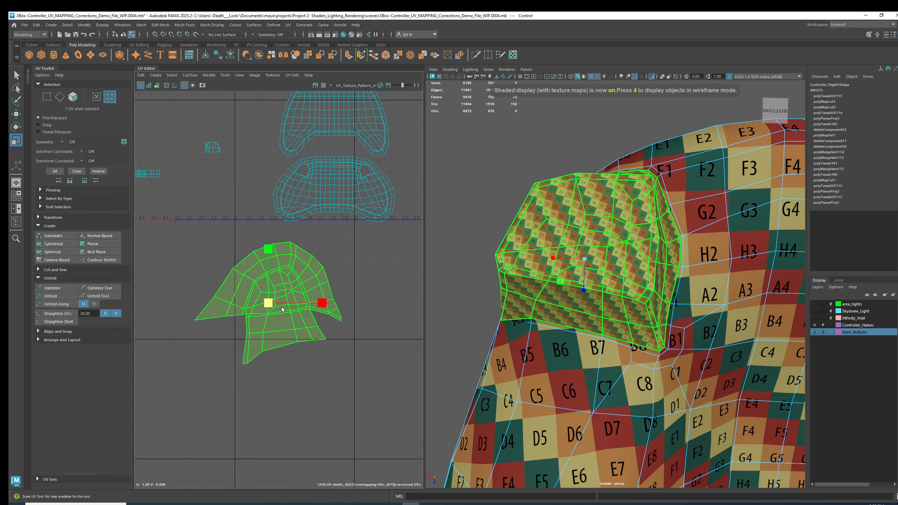
left_click(400, 276)
key("3")
key("F8")
left_click_drag(604, 121, 641, 285, "alt")
middle_click_drag(641, 285, 589, 272, "alt")
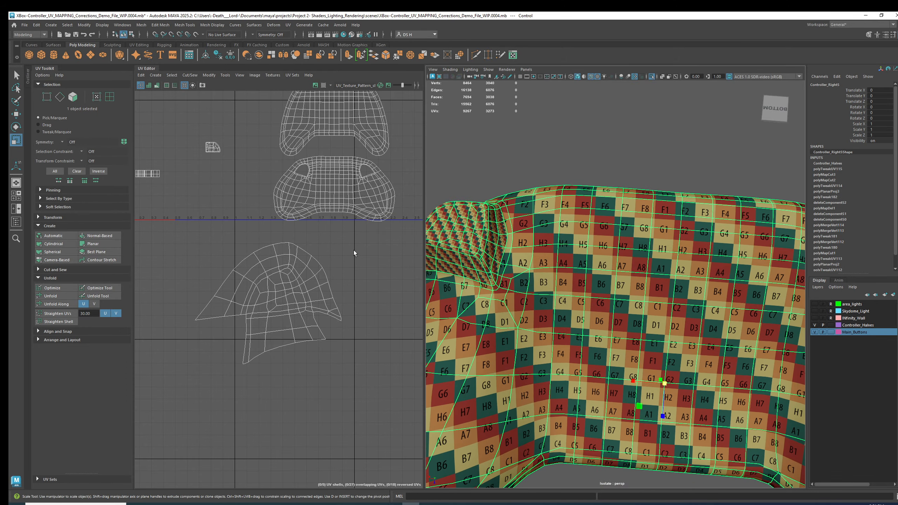
middle_click_drag(324, 199, 299, 225, "alt")
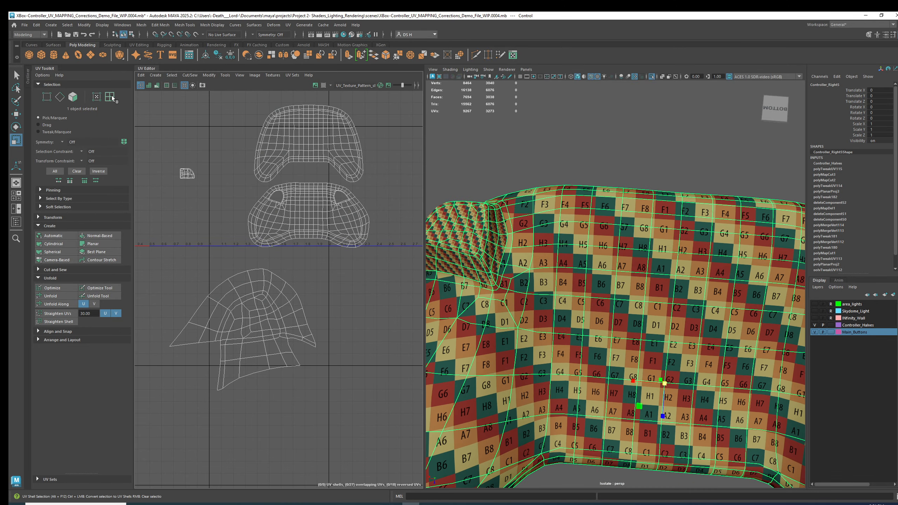
Select the controller half's upper large UV shell and return the mesh to unsmoothed display
left_click(110, 97)
left_click(312, 230)
key("w")
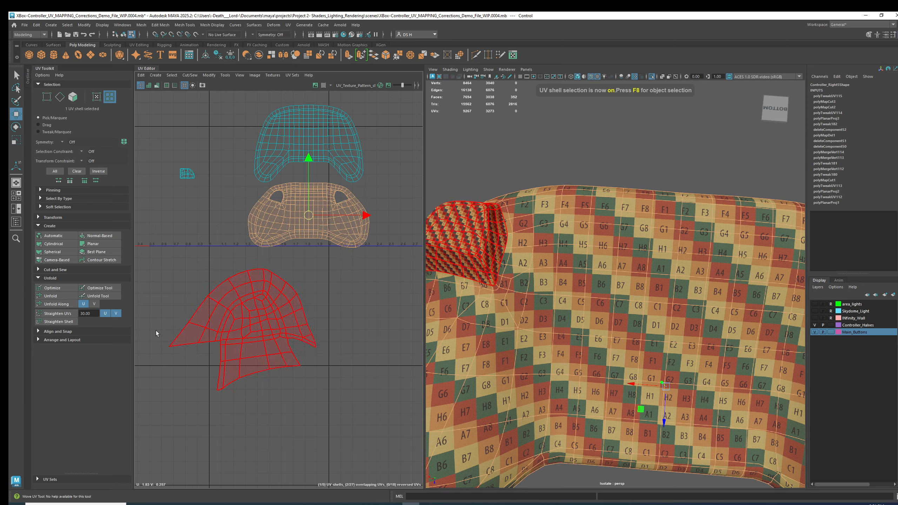
left_click_drag(684, 248, 651, 381, "alt")
right_click_drag(652, 380, 596, 321, "alt")
left_click(626, 292)
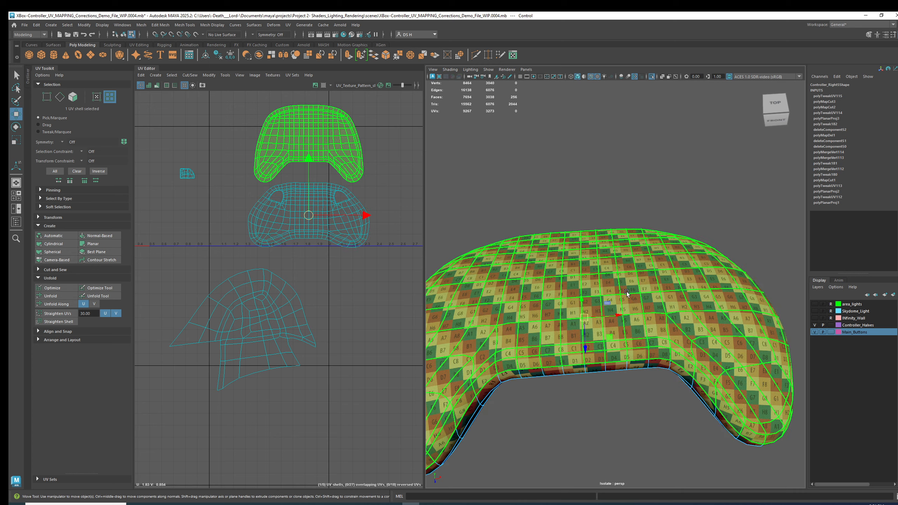
key("1")
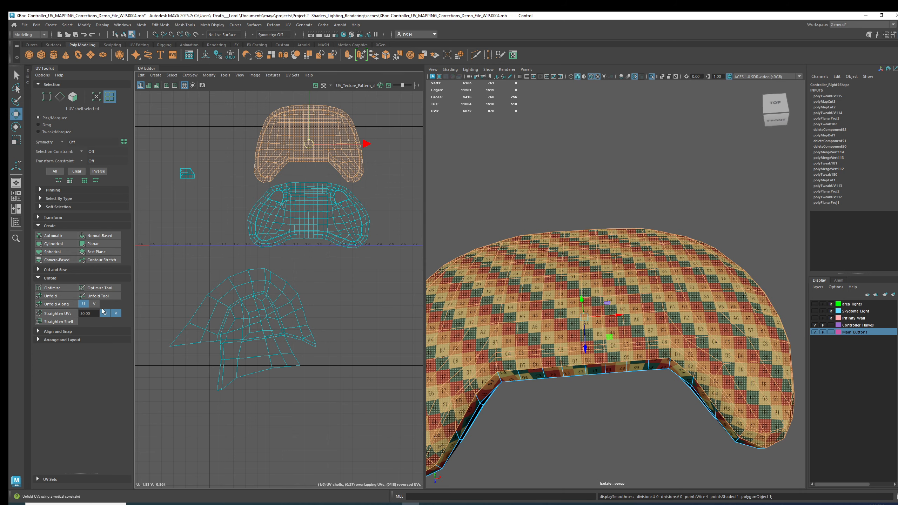
Get the texel density of the selected large controller shell at a map size of 512
left_click(53, 217)
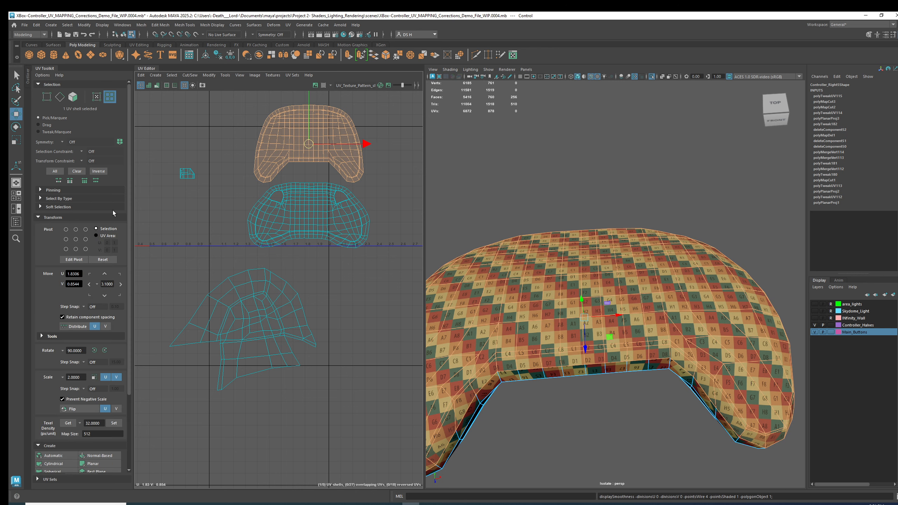
left_click_drag(133, 200, 141, 200)
scroll(108, 357, "down", 5)
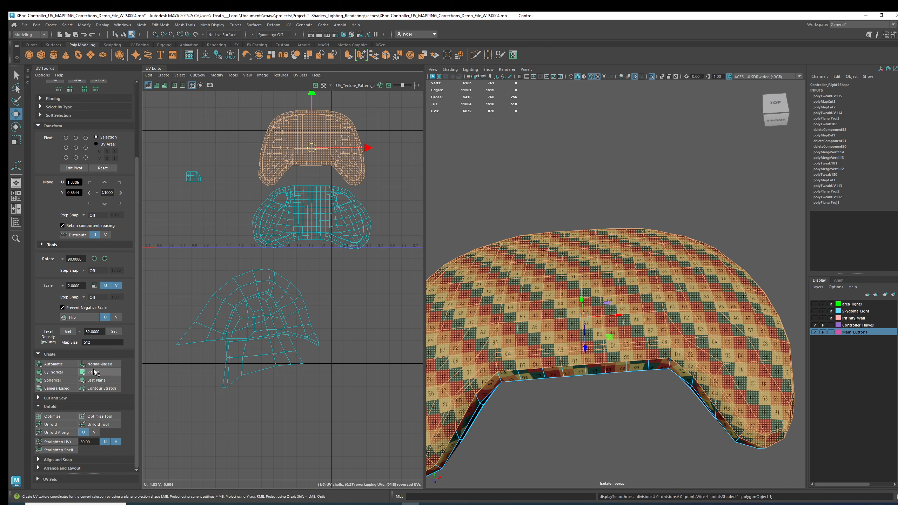
left_click(46, 354)
left_click(37, 409)
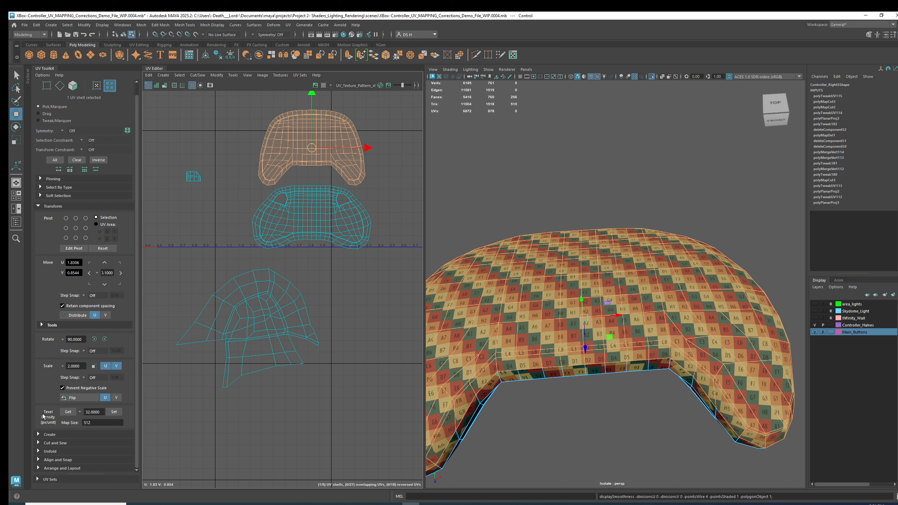
left_click(67, 412)
middle_click_drag(314, 159, 284, 255, "alt")
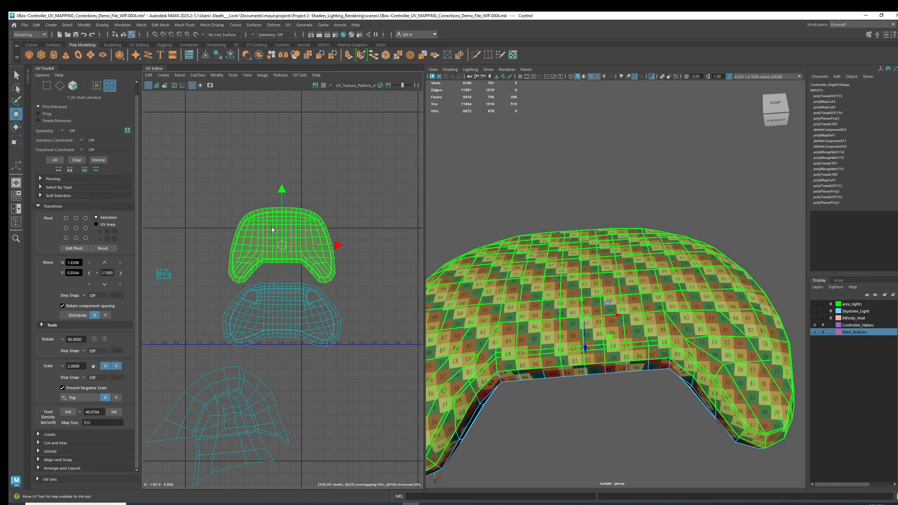
middle_click_drag(287, 266, 287, 225, "alt")
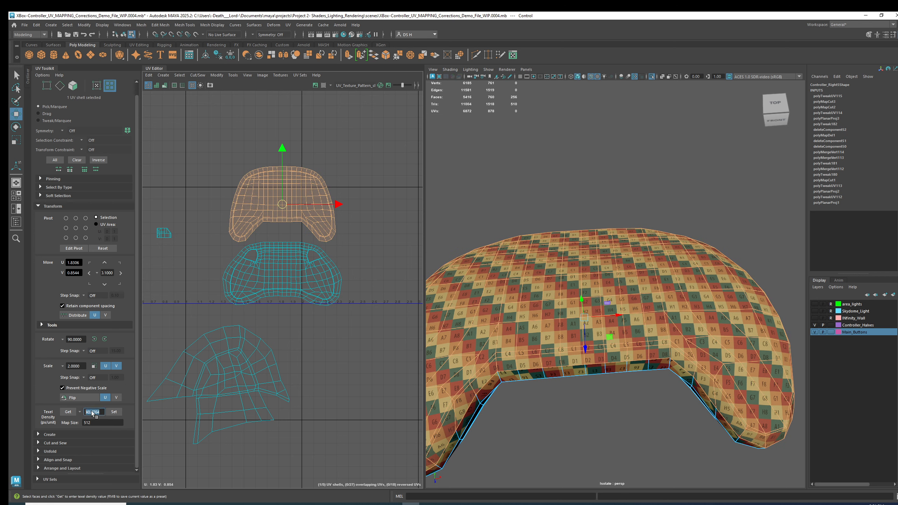
middle_click_drag(290, 356, 308, 284, "alt")
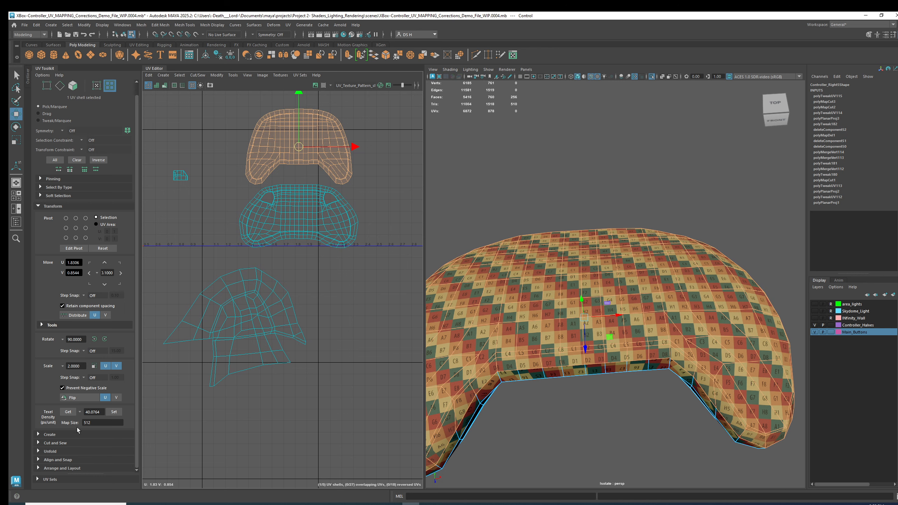
middle_click_drag(274, 286, 252, 351, "alt")
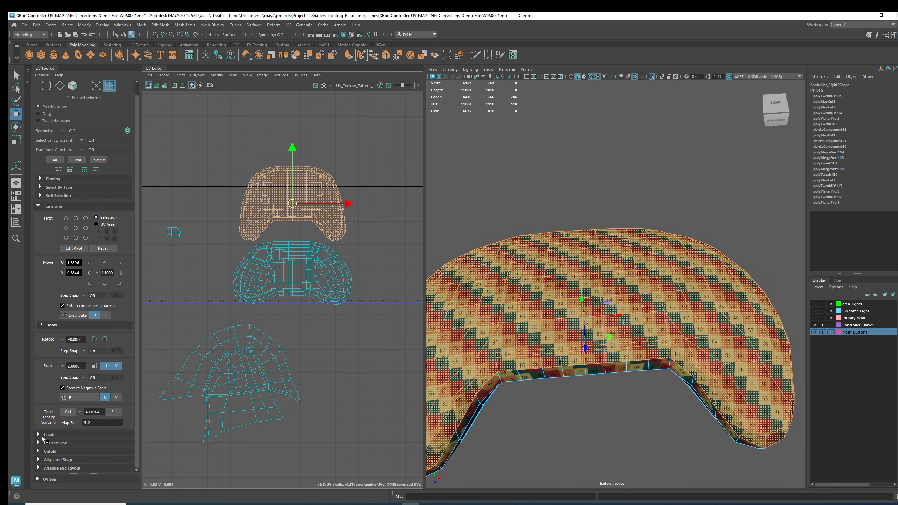
Get the texel density of the raised block's shell and the upper large shell, and copy the large shell's value
left_click(226, 378)
left_click(68, 411)
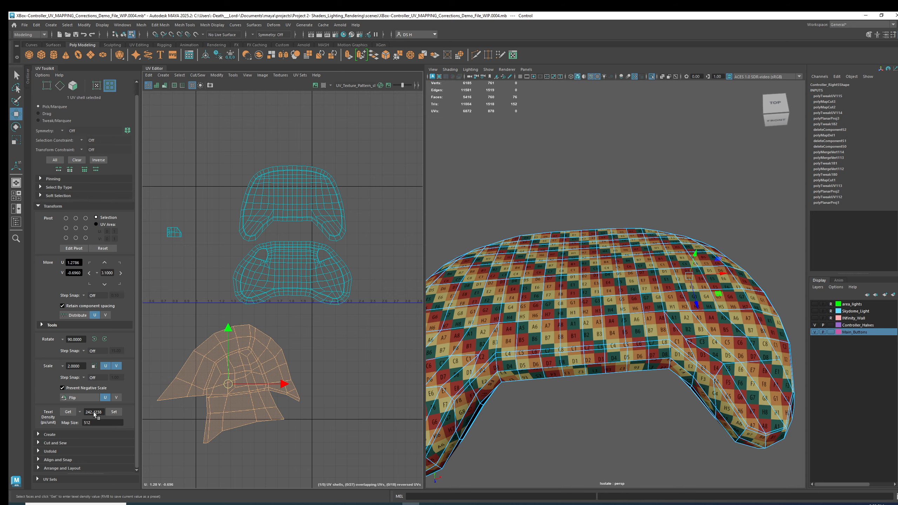
left_click(269, 214)
left_click(68, 411)
left_click_drag(102, 415, 80, 414)
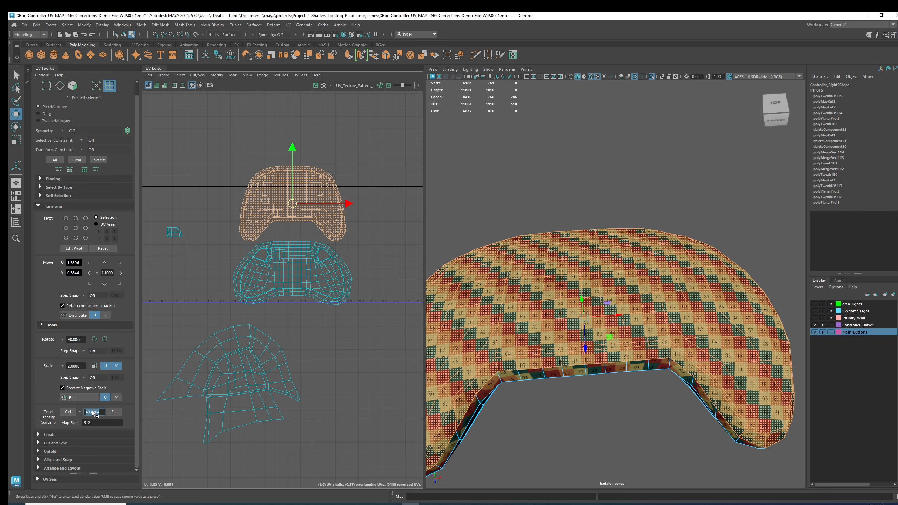
Set the texel density of the raised block's UV shell to 40.0764
left_click(311, 378)
left_click(258, 368)
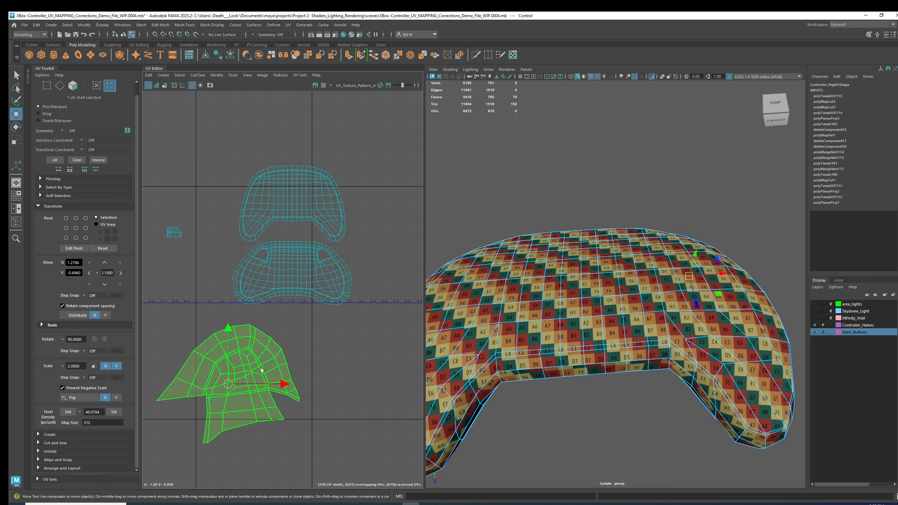
left_click(69, 412)
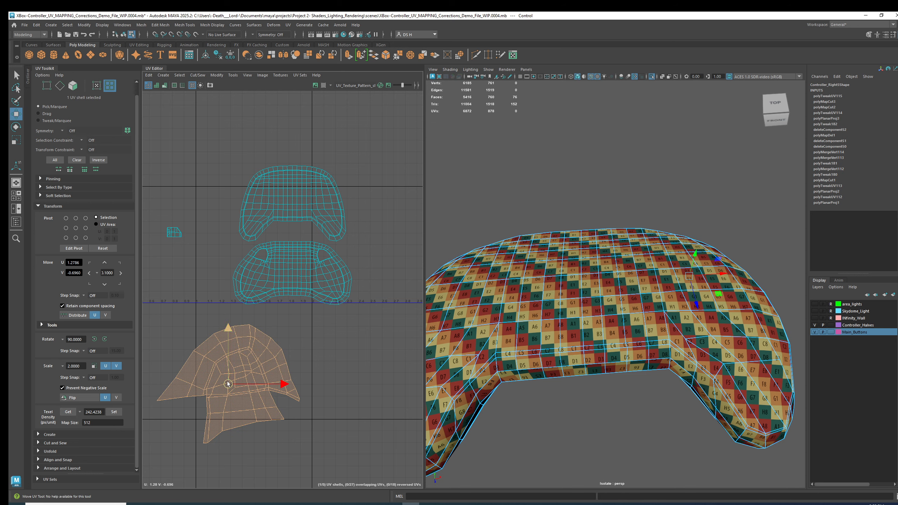
left_click(89, 412)
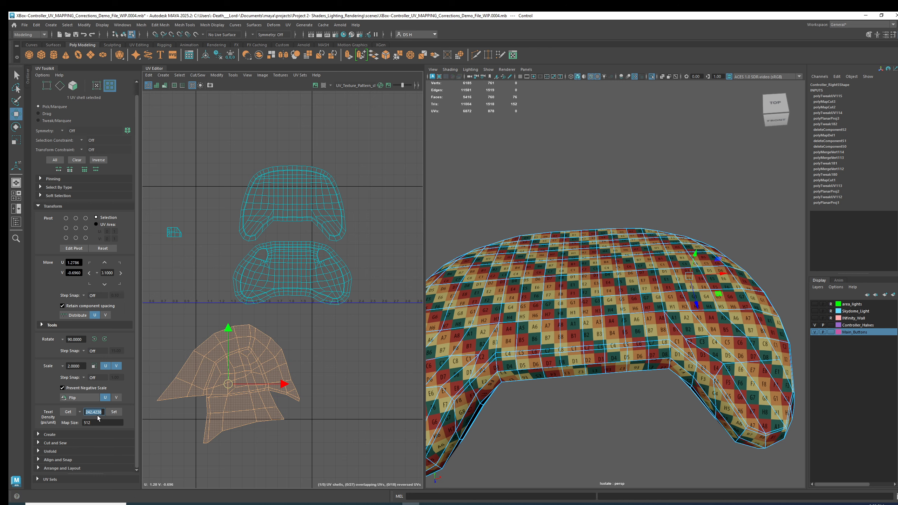
type("40.0764")
left_click(113, 412)
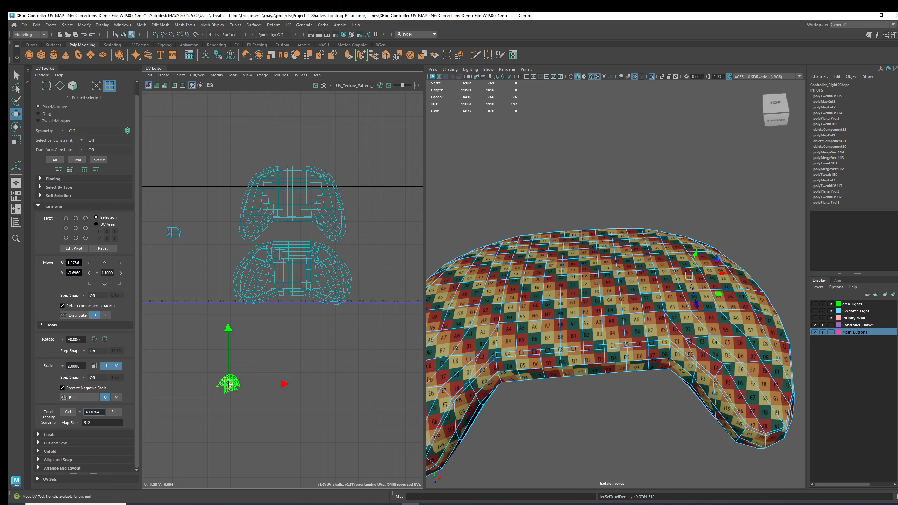
Move the raised block's rescaled UV shell up beside the two large controller shells
scroll(209, 393, "up", 3)
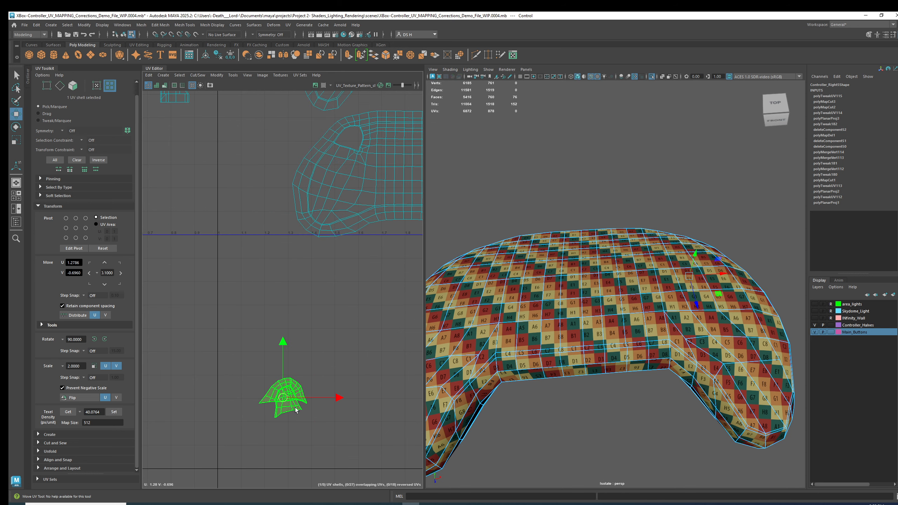
scroll(252, 401, "down", 3)
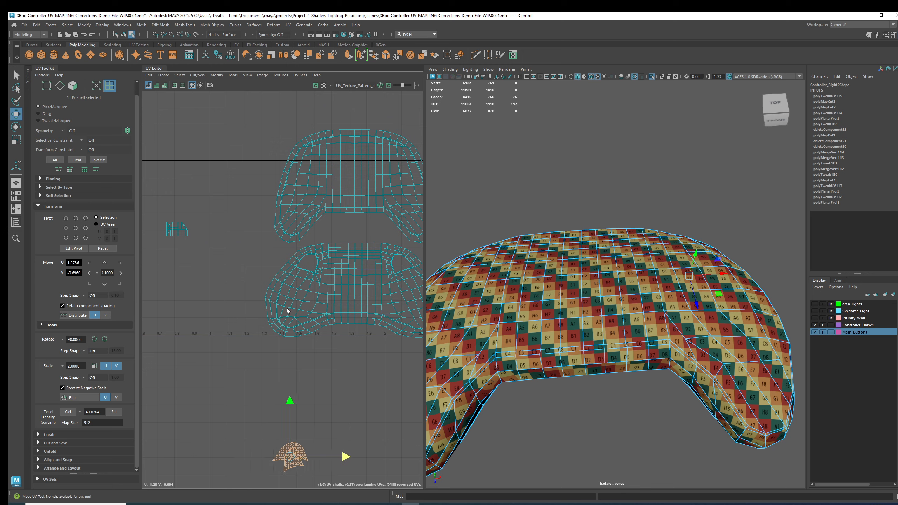
key("ctrl+z")
left_click_drag(182, 459, 222, 276)
Inspect the checker pattern around the raised blocks, grips and top of the controller with and without wireframe
left_click_drag(619, 283, 567, 225, "alt")
double_click(571, 196)
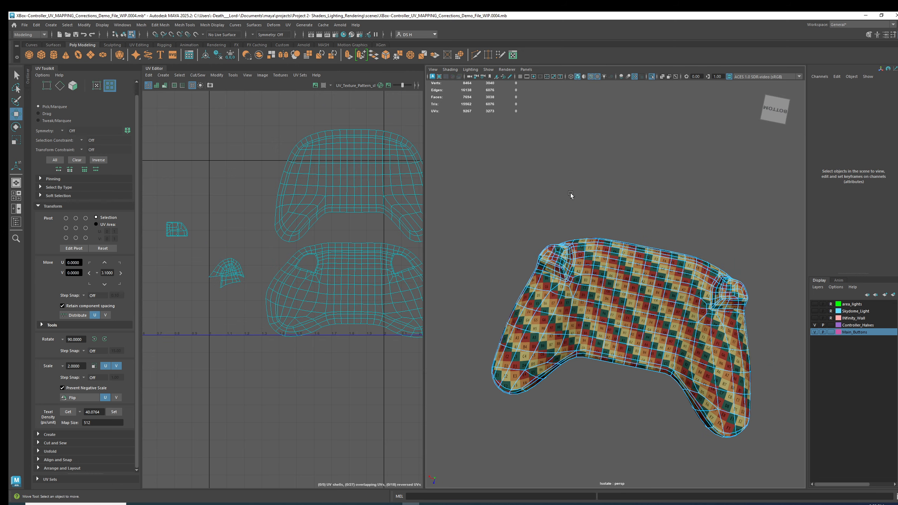
scroll(653, 255, "up", 3)
scroll(652, 255, "up", 1)
key("alt+5")
mouse_move(629, 287)
left_mouse_down("alt")
mouse_move(633, 301)
mouse_move(572, 316)
mouse_move(581, 296)
left_mouse_up("alt")
scroll(580, 315, "down", 2)
left_click(582, 306)
right_click_drag(308, 322, 264, 311, "alt")
middle_click_drag(263, 312, 203, 317, "alt")
mouse_move(654, 290)
left_mouse_down("alt")
mouse_move(664, 294)
mouse_move(645, 291)
left_mouse_up("alt")
middle_click_drag(209, 351, 252, 345, "alt")
middle_click_drag(254, 296, 285, 302, "alt")
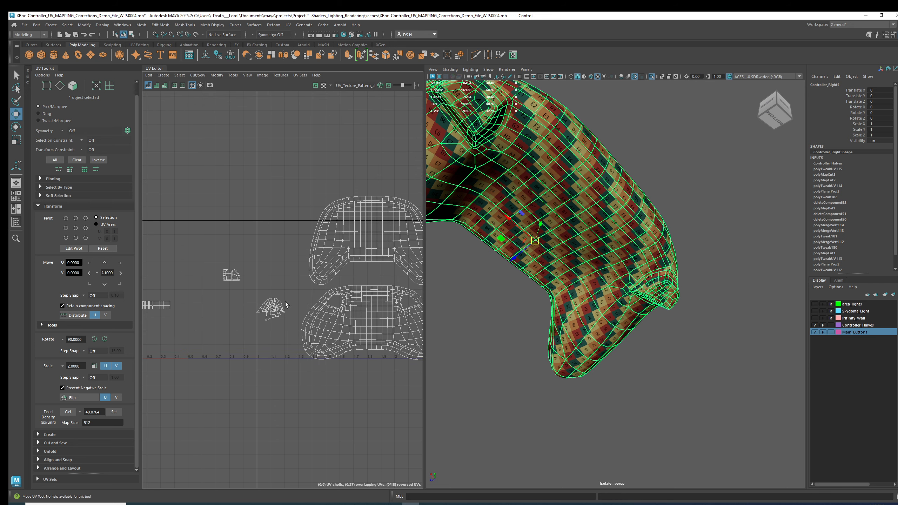
left_click_drag(534, 206, 565, 395, "alt")
left_click(641, 412)
left_click_drag(557, 345, 577, 314, "alt")
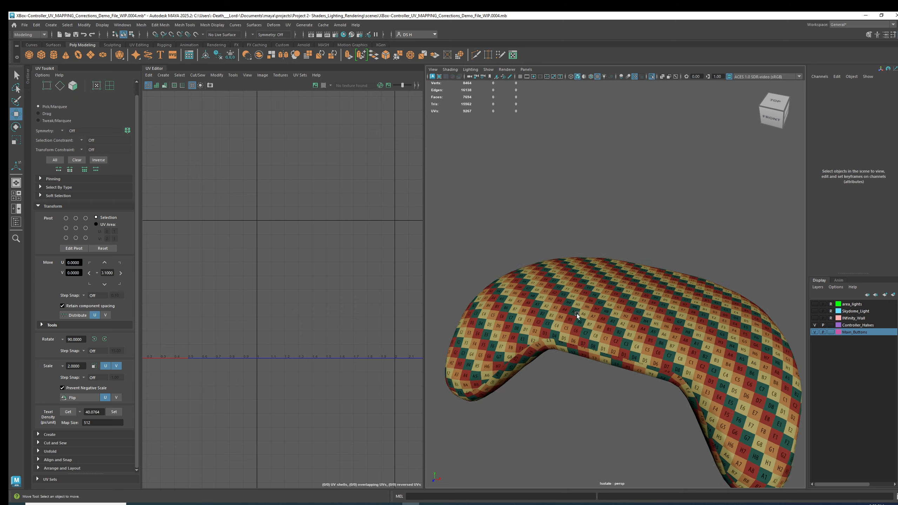
Select all five UV shells of the controller half and shift them so the two large shells enter the 0–1 tile
left_click(577, 314)
scroll(300, 290, "down", 3)
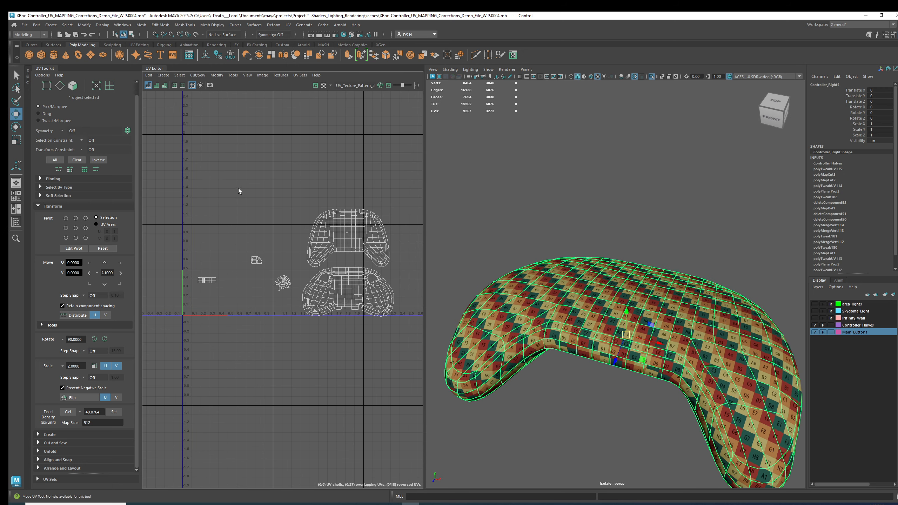
left_click(110, 86)
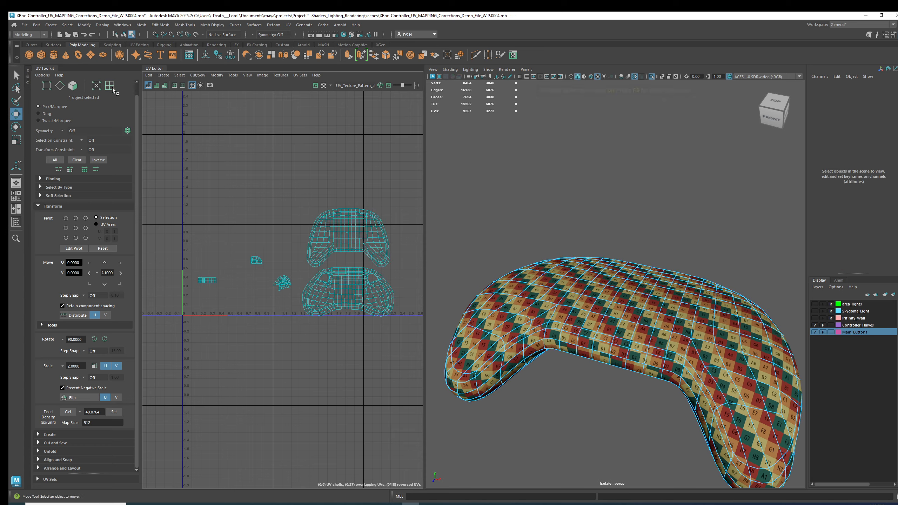
left_click(377, 316)
left_click_drag(297, 262, 180, 264)
key("r")
middle_click_drag(215, 284, 317, 278, "alt")
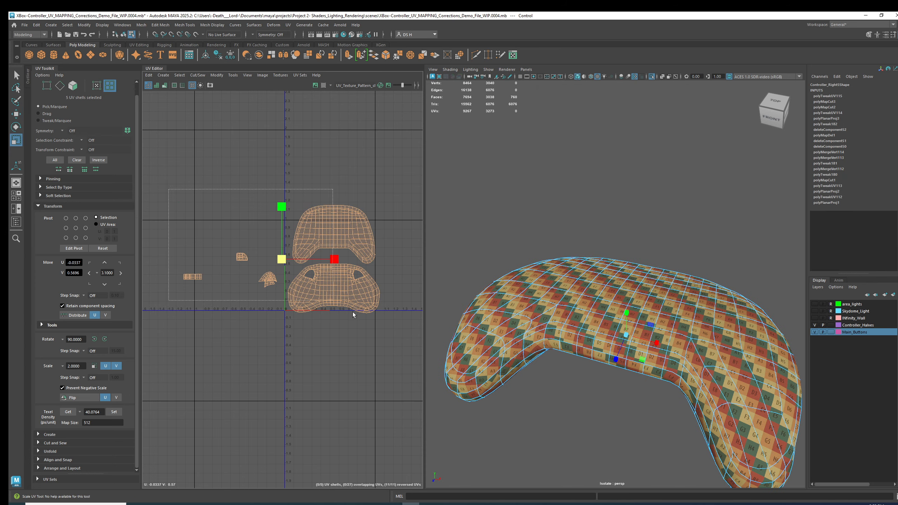
Scale all five UV shells up together and position them so the two large controller shells fill the 0–1 tile
mouse_move(286, 260)
left_mouse_down()
mouse_move(275, 264)
mouse_move(294, 264)
left_mouse_up()
key("w")
right_click_drag(301, 264, 401, 305, "alt")
middle_click_drag(319, 268, 304, 264, "alt")
key("r")
left_click_drag(267, 259, 260, 264)
key("w")
key("r")
key("w")
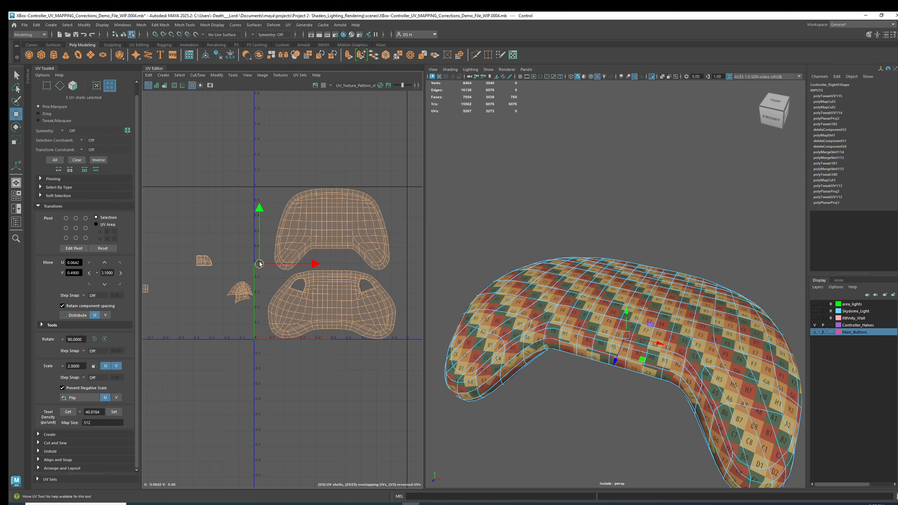
Nudge the upper large controller shell slightly down from the 0–1 tile's top border
left_click(352, 362)
scroll(352, 360, "up", 2)
middle_click_drag(353, 354, 341, 369, "alt")
left_click(312, 216)
left_click_drag(304, 173, 305, 175)
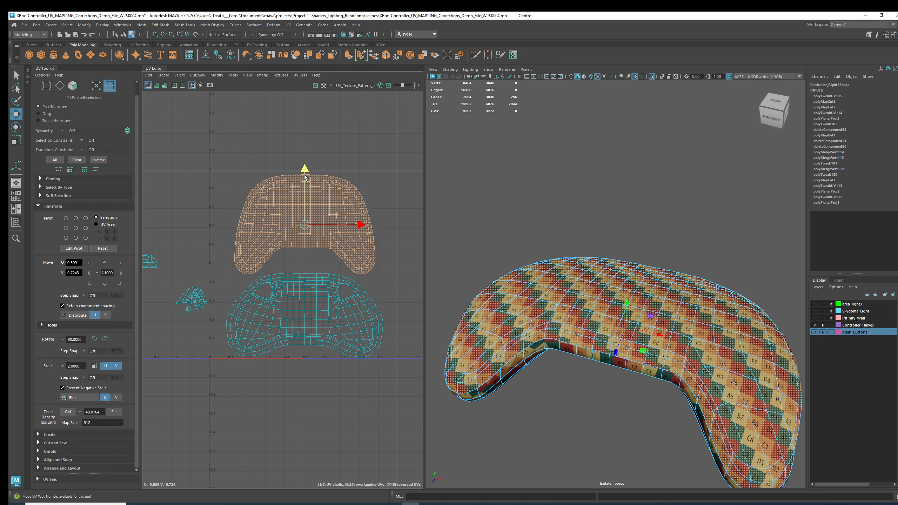
Nudge the lower large controller shell slightly up from the tile's bottom border and turn off the smoothed display
left_click(317, 294)
left_click(330, 405)
left_click(313, 327)
key("1")
left_click_drag(304, 261, 304, 260)
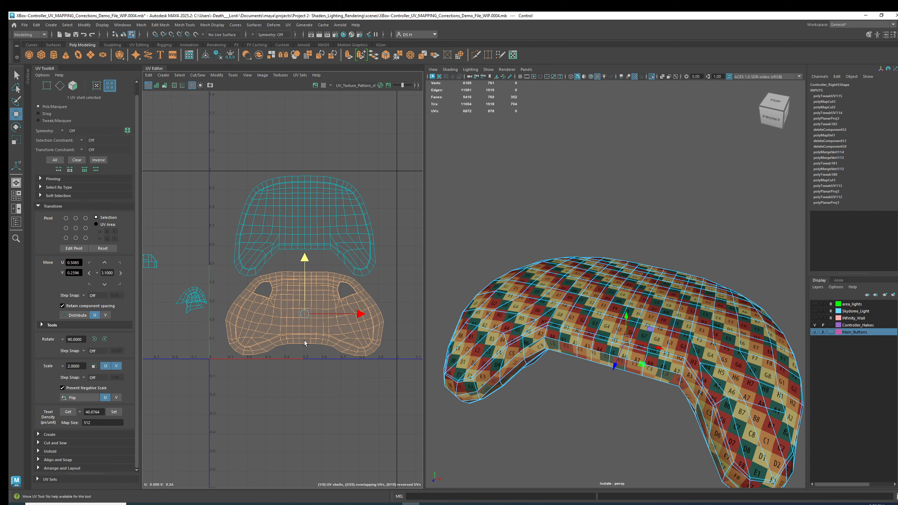
Select both large controller shells and align them to their shared centre in U
left_click(320, 236)
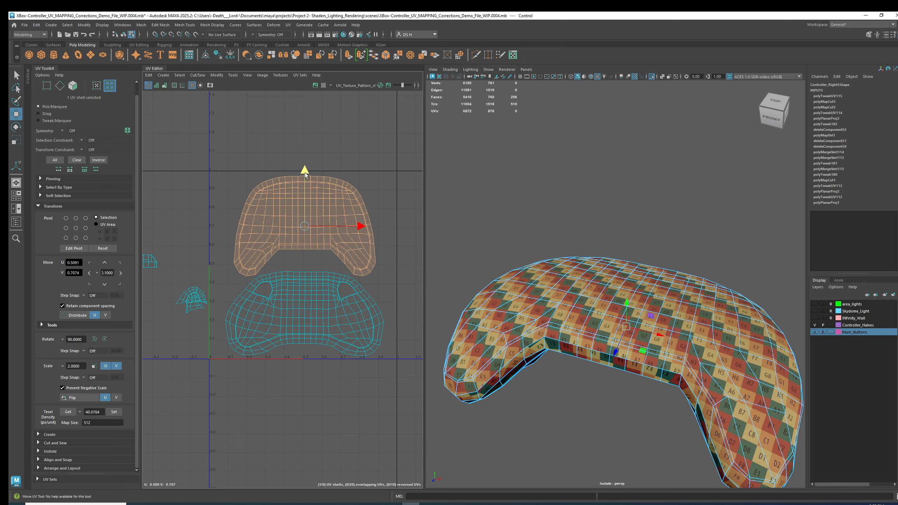
left_click(301, 260)
left_click(304, 339)
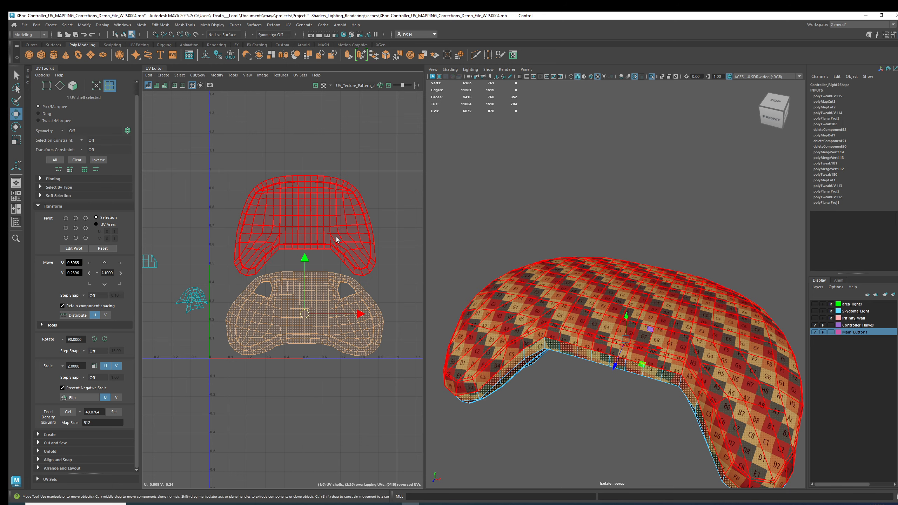
left_click(339, 234, "shift")
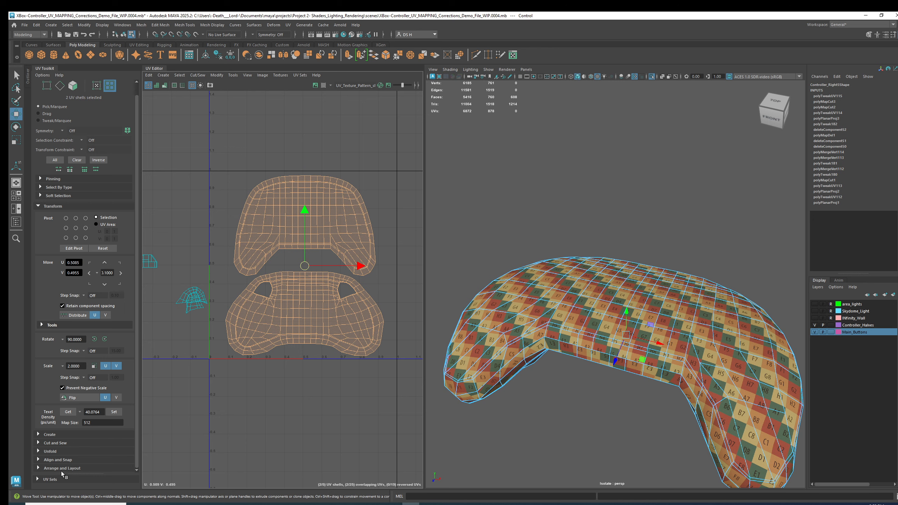
left_click(50, 460)
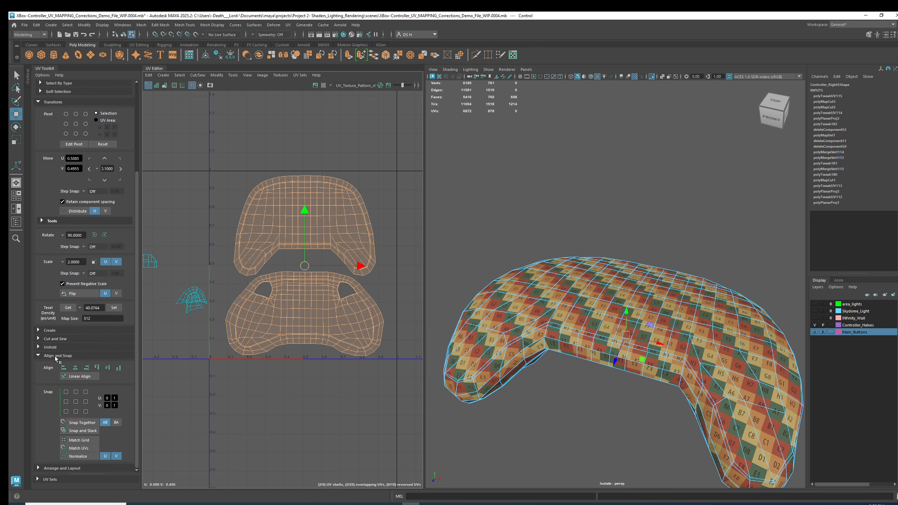
left_click(76, 368)
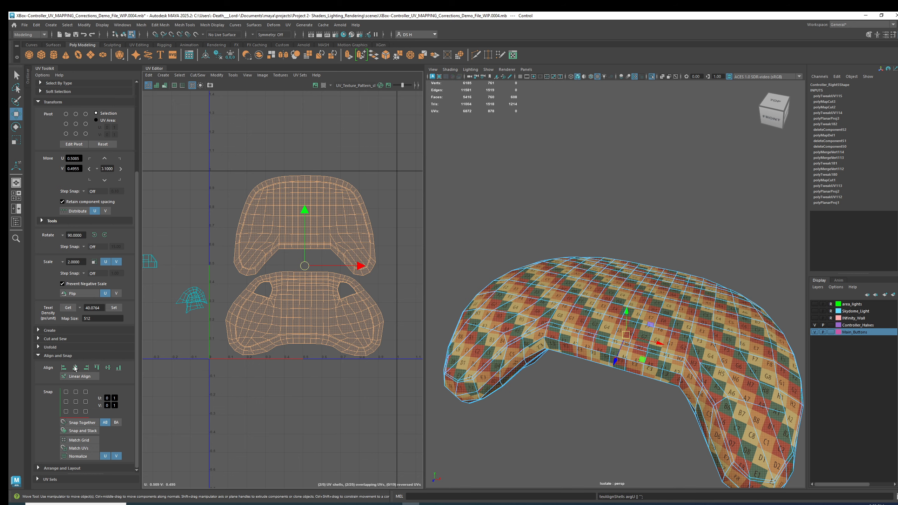
Select both large controller shells together and snap them to the centre of the 0–1 tile
left_click(314, 431)
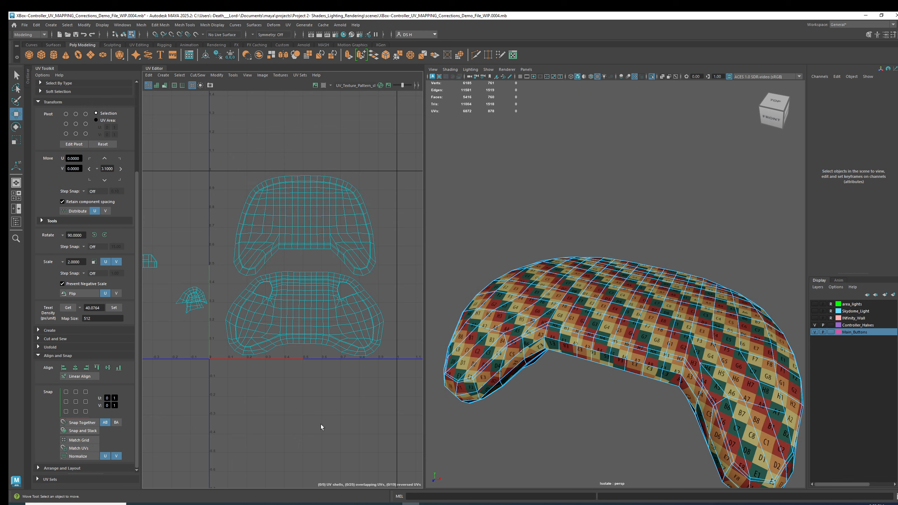
left_click(286, 203)
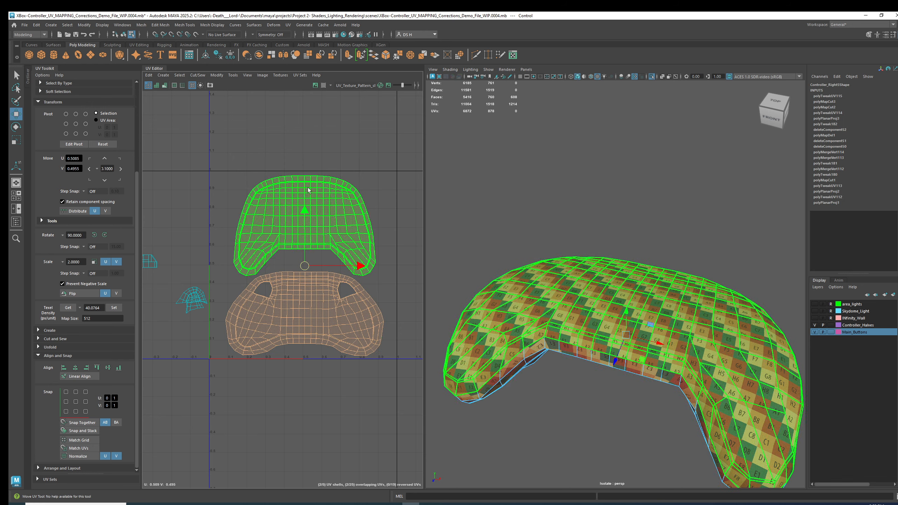
left_click(76, 402)
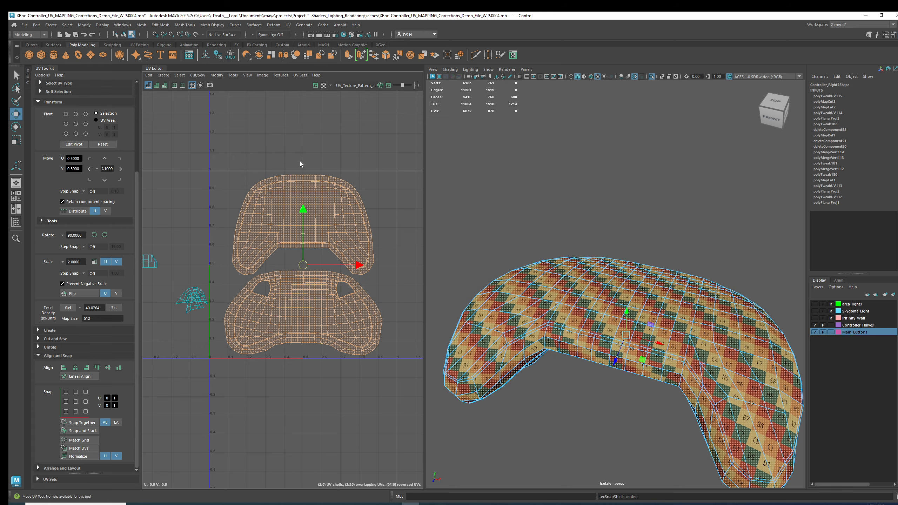
left_click(307, 414)
Move the small arched block shell into the notch on the right side between the two large controller shells
scroll(307, 375, "down", 1)
middle_click_drag(307, 376, 339, 349, "alt")
middle_click_drag(257, 255, 209, 293, "alt")
left_click(284, 260)
scroll(284, 259, "down", 1)
left_click_drag(209, 293, 252, 295)
left_click_drag(626, 339, 639, 244, "alt")
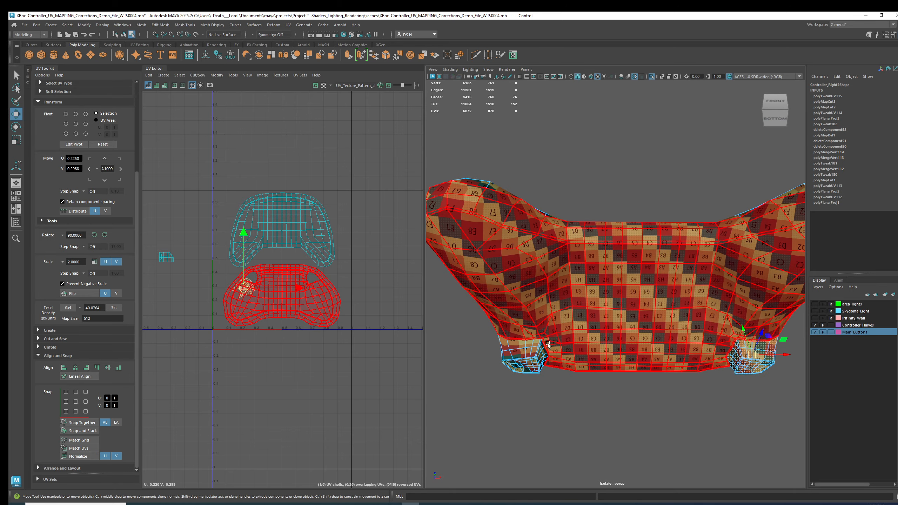
left_click_drag(245, 290, 341, 272)
left_click(351, 392)
left_click(346, 346)
Select the two remaining small block shells and reproject them as one shell with a Camera-Based projection from a side view of the block
middle_click_drag(319, 327, 410, 330, "alt")
left_click_drag(163, 240, 279, 329)
left_click_drag(518, 294, 641, 270, "alt")
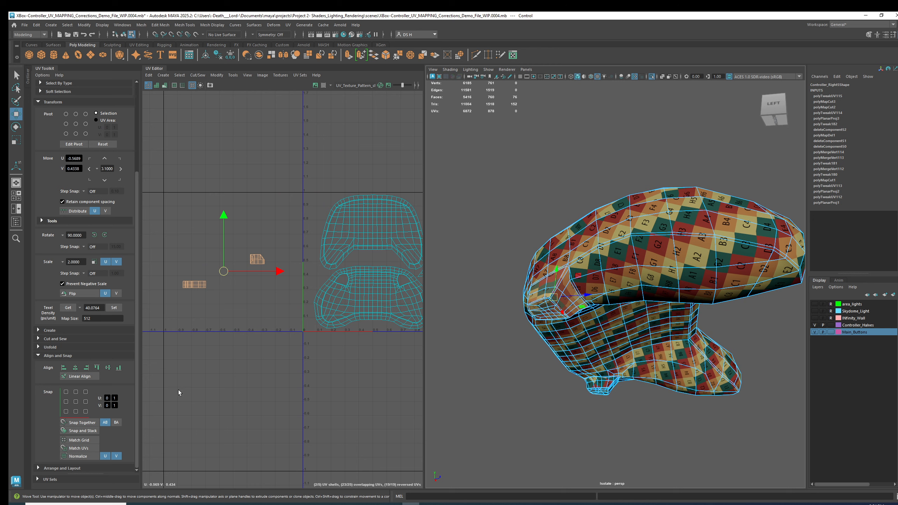
left_click(58, 355)
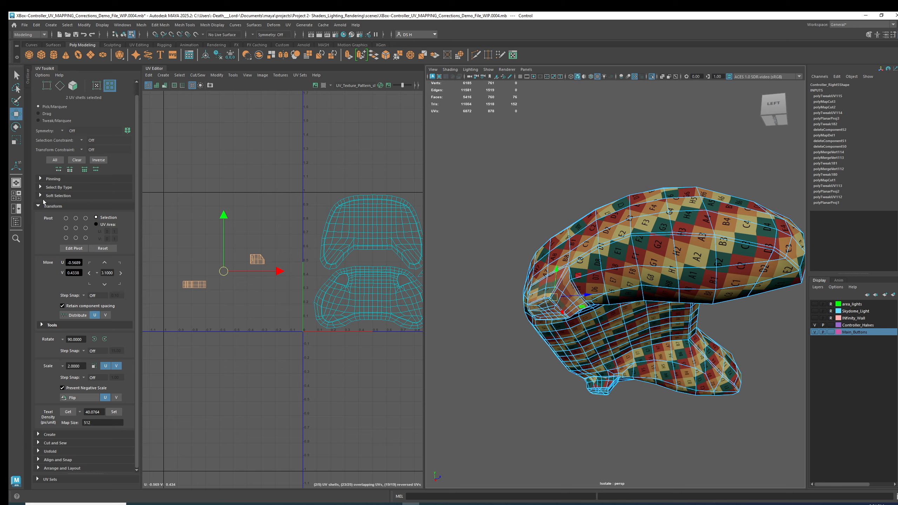
left_click(37, 209)
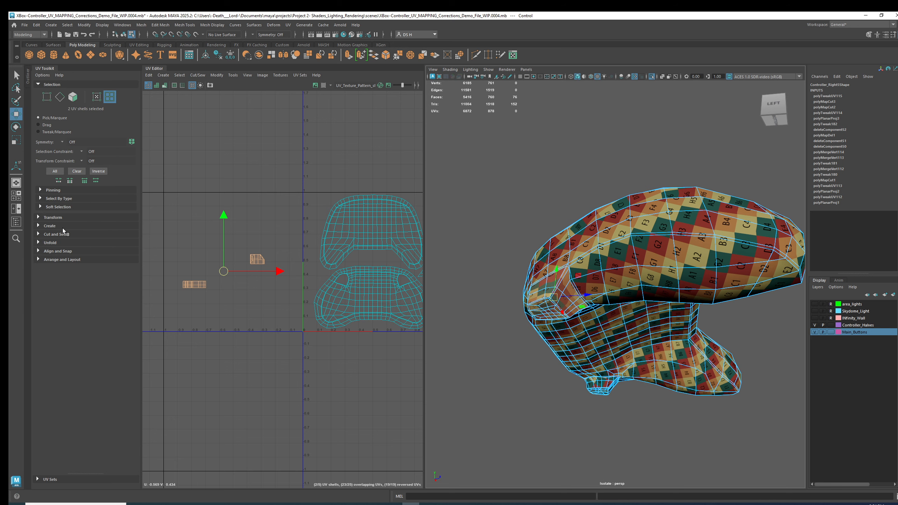
left_click(38, 225)
left_click(56, 260)
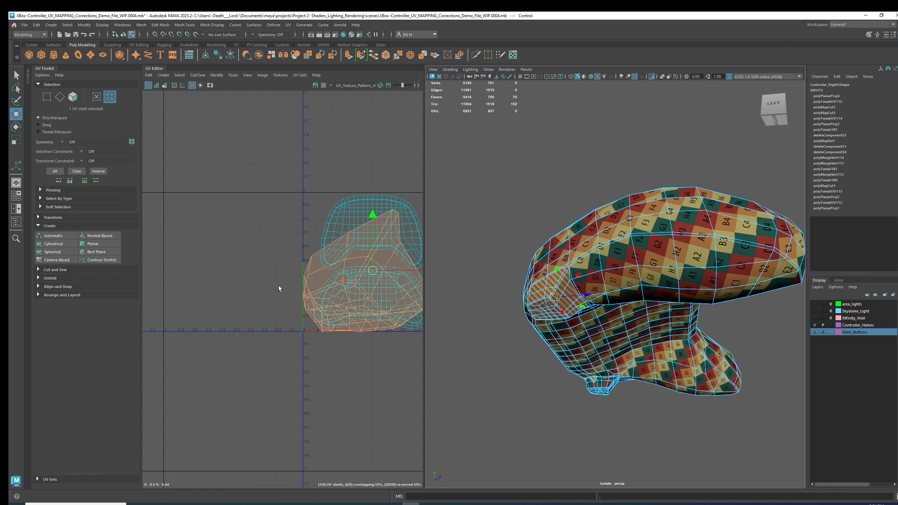
Scale the newly projected block shell down and move it to the tile's left edge, between the two large shells
middle_click_drag(272, 284, 167, 267, "alt")
key("r")
left_click_drag(267, 253, 220, 293)
key("w")
left_click_drag(268, 256, 210, 257)
key("r")
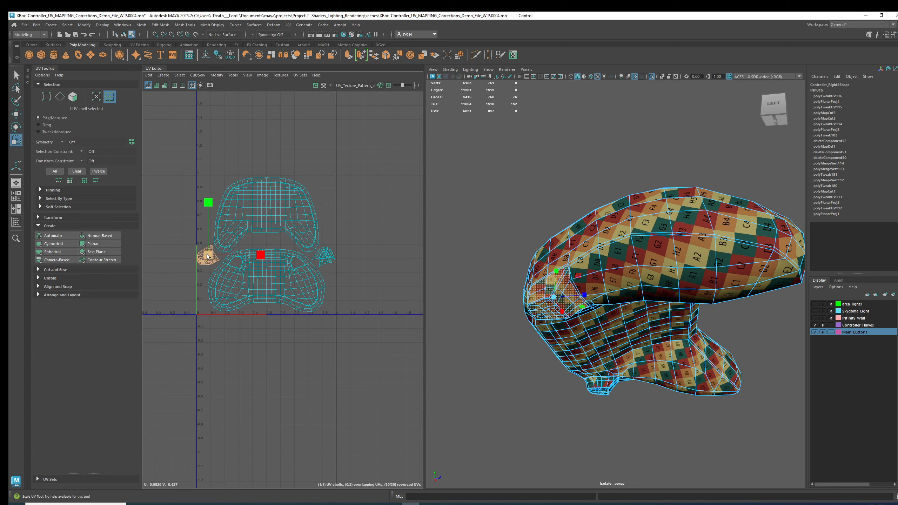
scroll(212, 251, "up", 5)
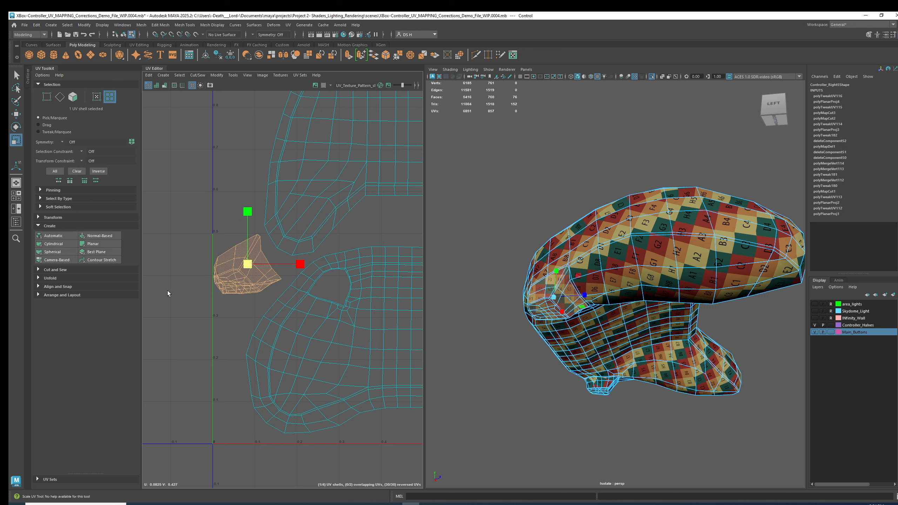
Nudge the reprojected block shell slightly inward from the tile's left border and clear the selection
scroll(300, 299, "down", 1)
middle_click_drag(304, 299, 155, 302, "alt")
scroll(385, 280, "down", 3)
left_click(181, 230)
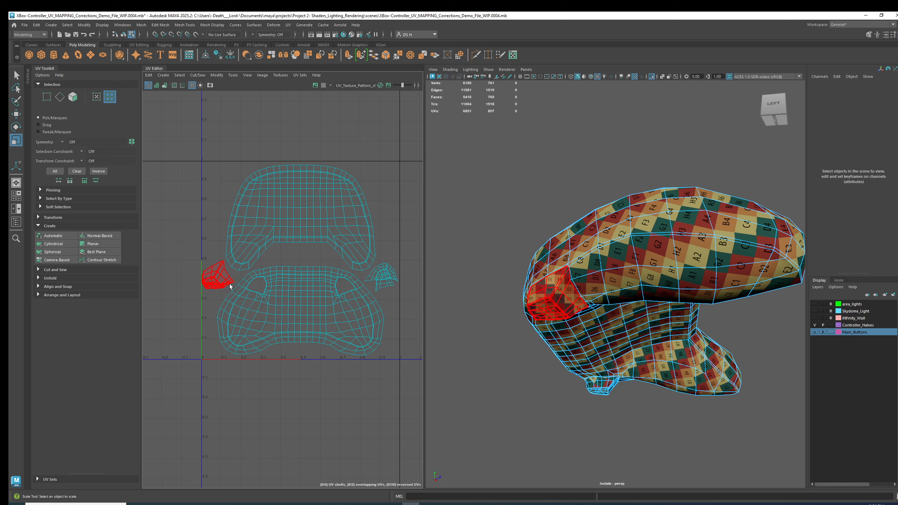
left_click(217, 281)
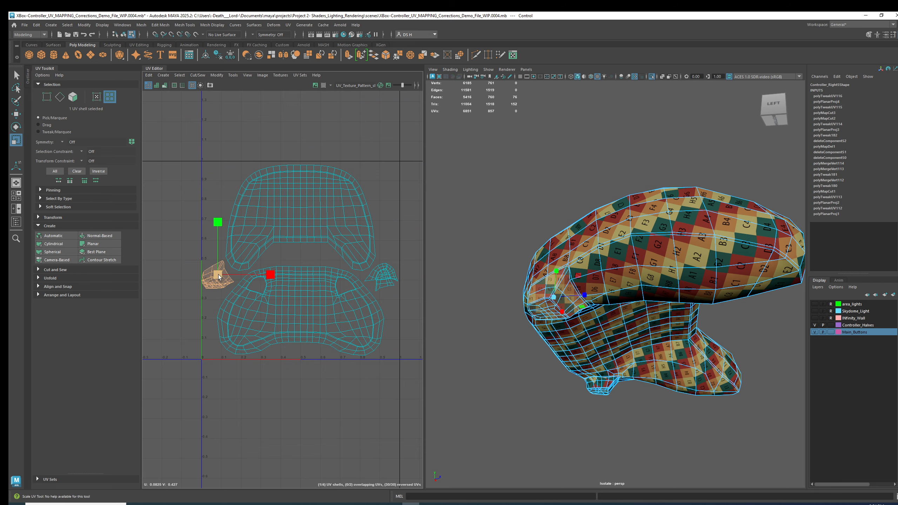
key("w")
left_click_drag(218, 278, 220, 281)
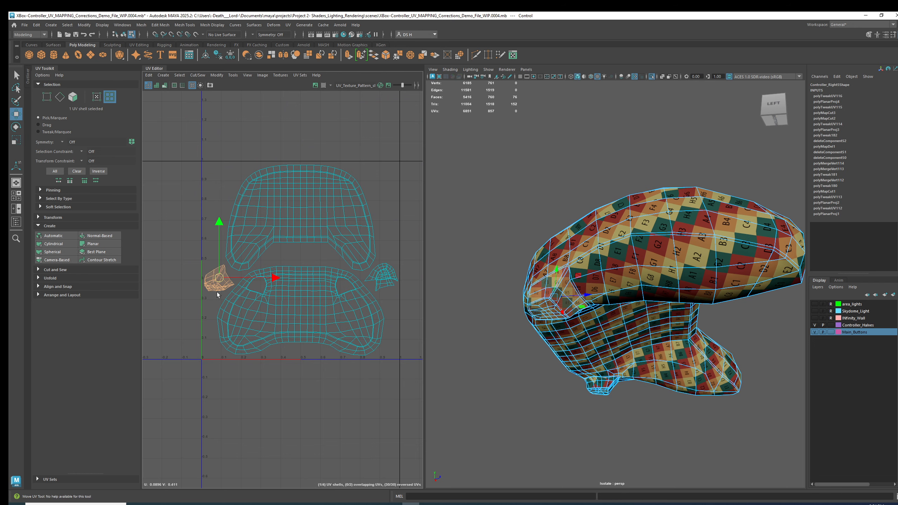
left_click(307, 256)
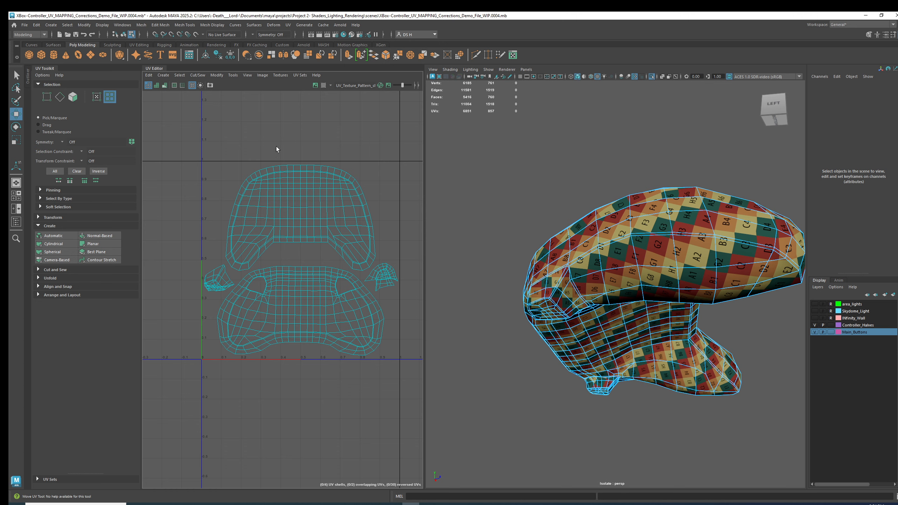
Select the whole controller half in object mode and turn on its smoothed display
left_click(265, 75)
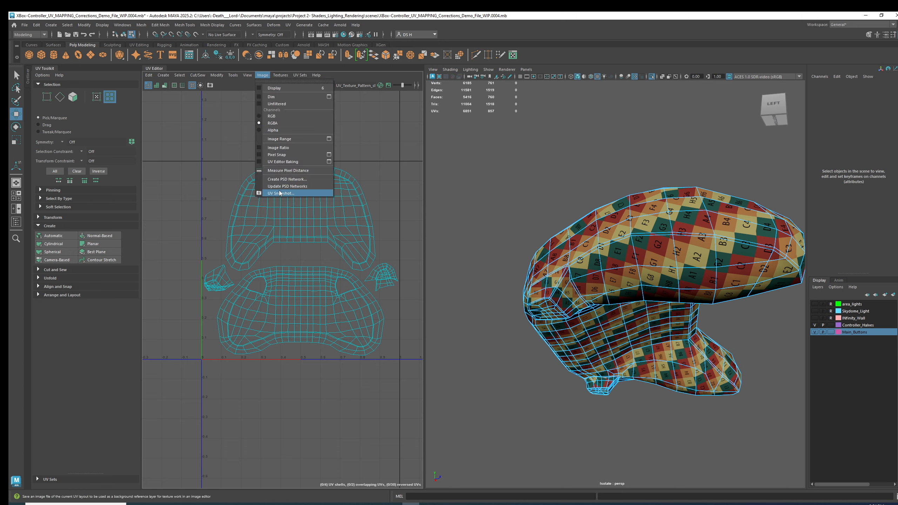
left_click(293, 193)
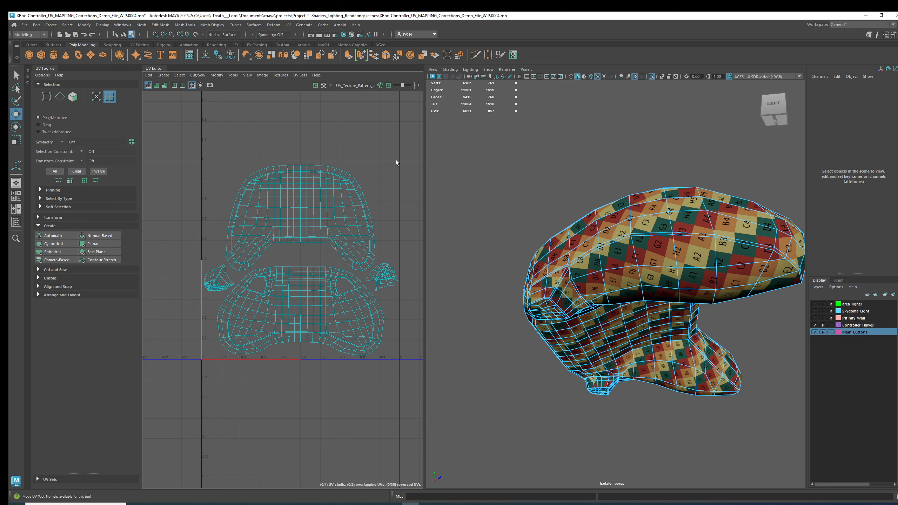
right_click_drag(656, 222, 725, 169)
key("3")
left_click_drag(677, 216, 617, 195, "alt")
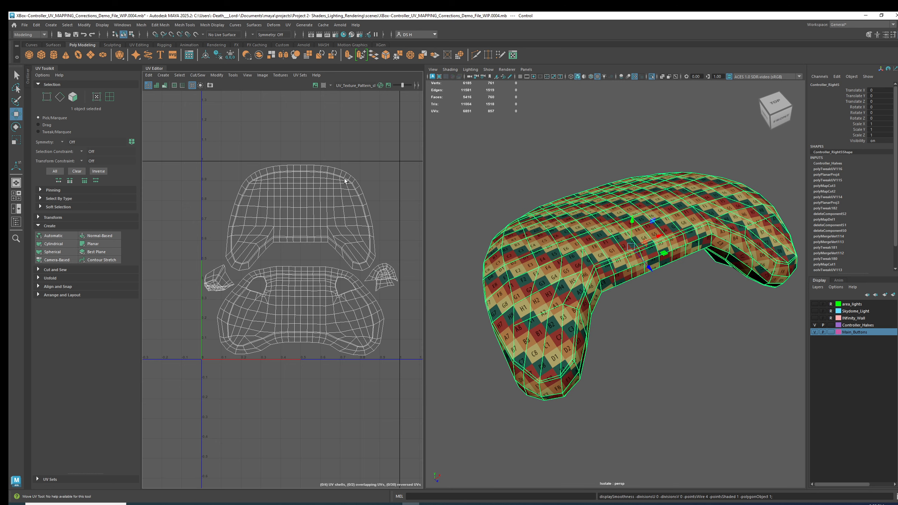
scroll(268, 182, "up", 3)
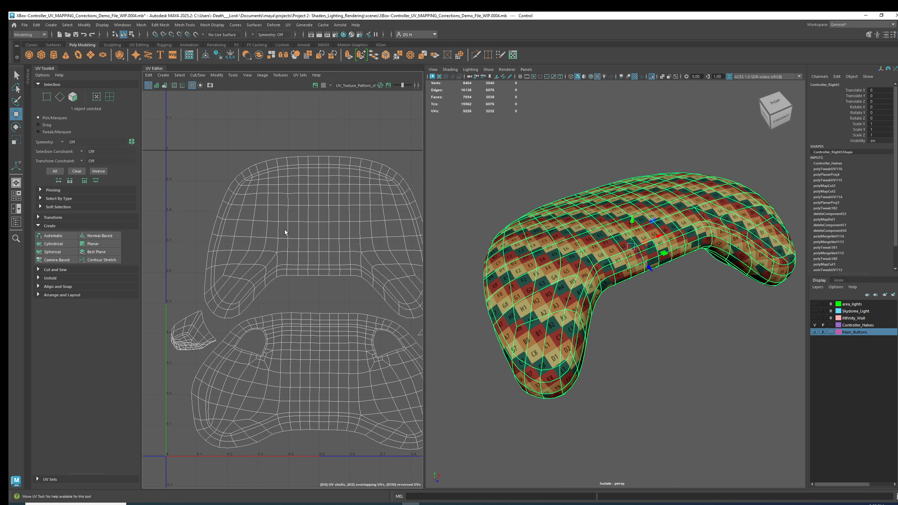
scroll(292, 207, "down", 4)
middle_click_drag(310, 146, 295, 176, "alt")
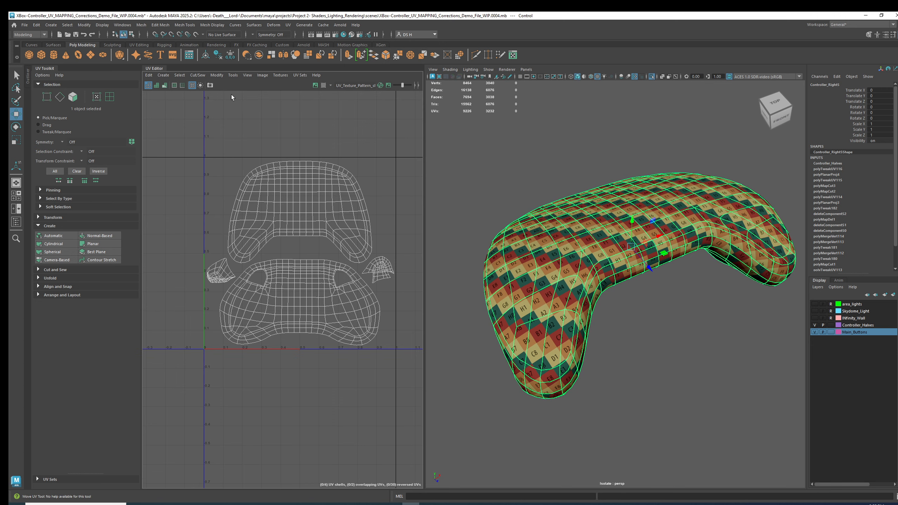
Open the UV Snapshot options for the selected controller half and move the dialog aside from the UV layout
left_click(263, 75)
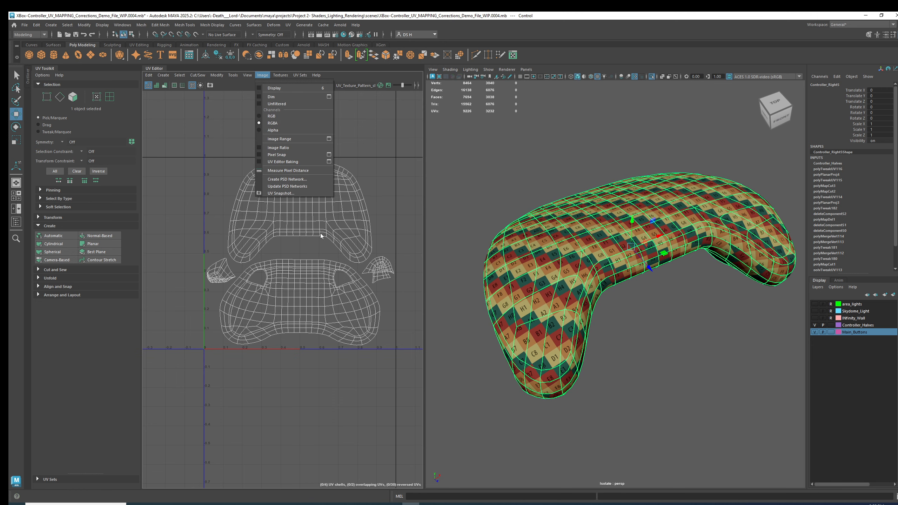
left_click(278, 193)
left_click_drag(277, 165, 178, 166)
Compare the controller's mesh and close-up UV wireframe with the smoothed display switched off and on
left_click_drag(661, 184, 606, 176, "alt")
left_click_drag(594, 258, 639, 261, "alt")
right_click_drag(615, 269, 642, 282, "alt")
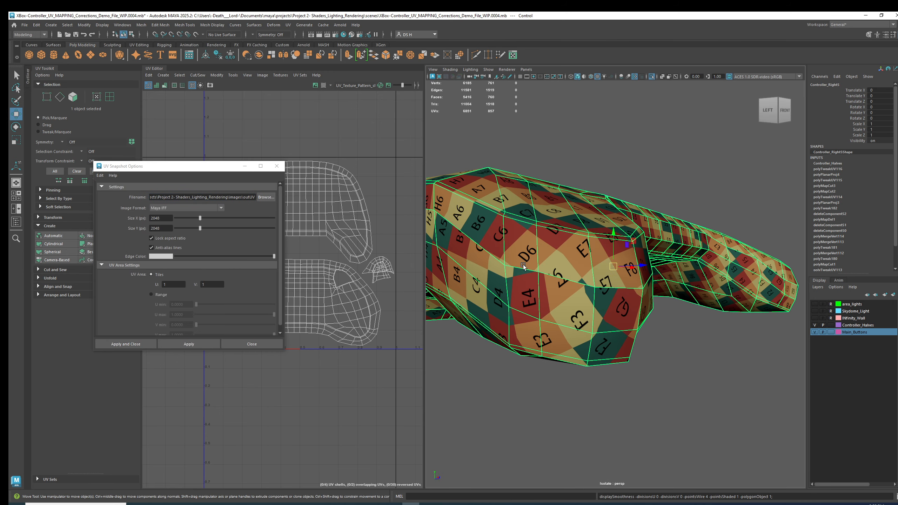
key("f")
scroll(377, 266, "up", 2)
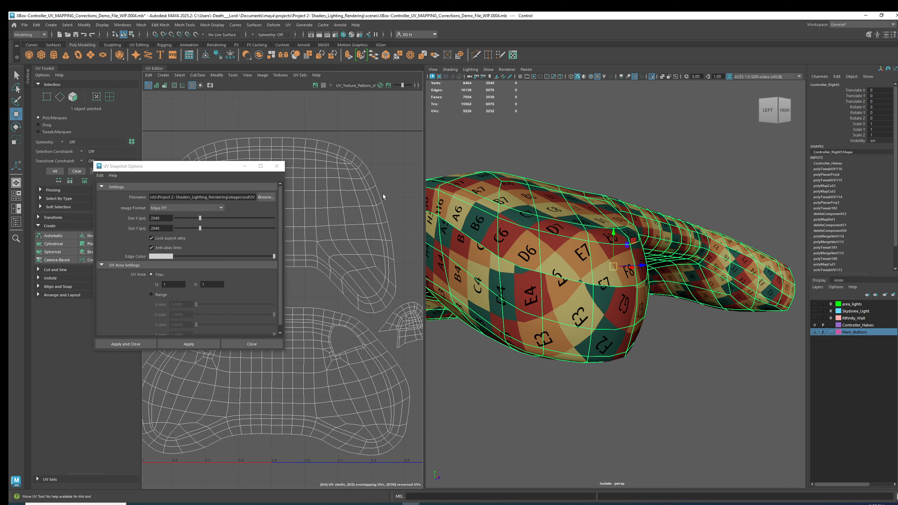
key("1")
key("3")
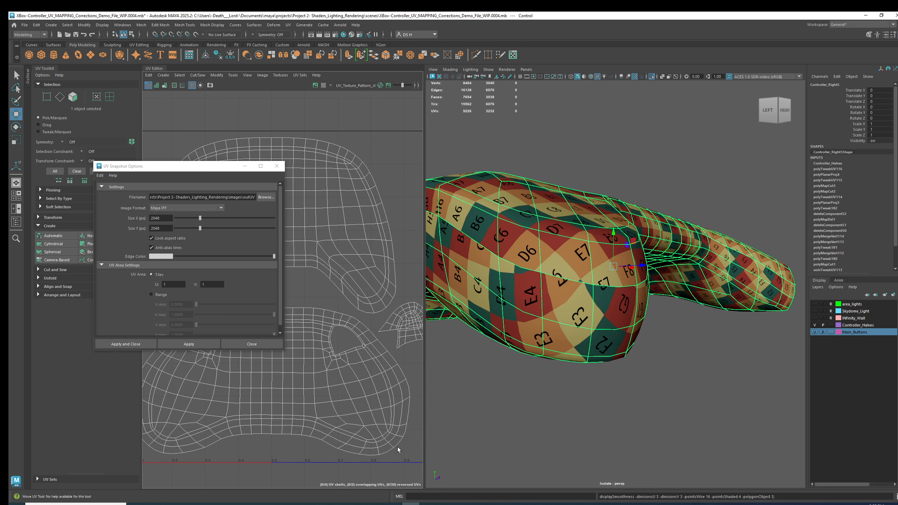
scroll(342, 368, "up", 5)
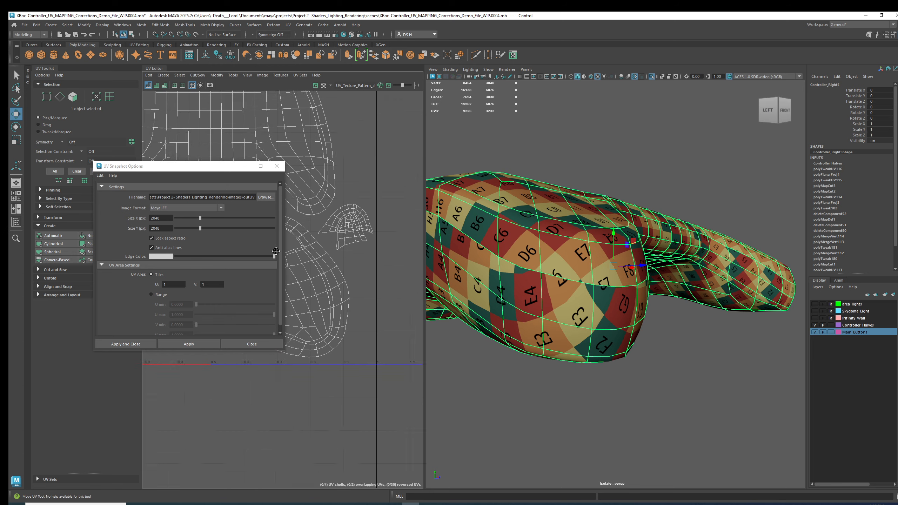
key("1")
scroll(398, 349, "up", 3)
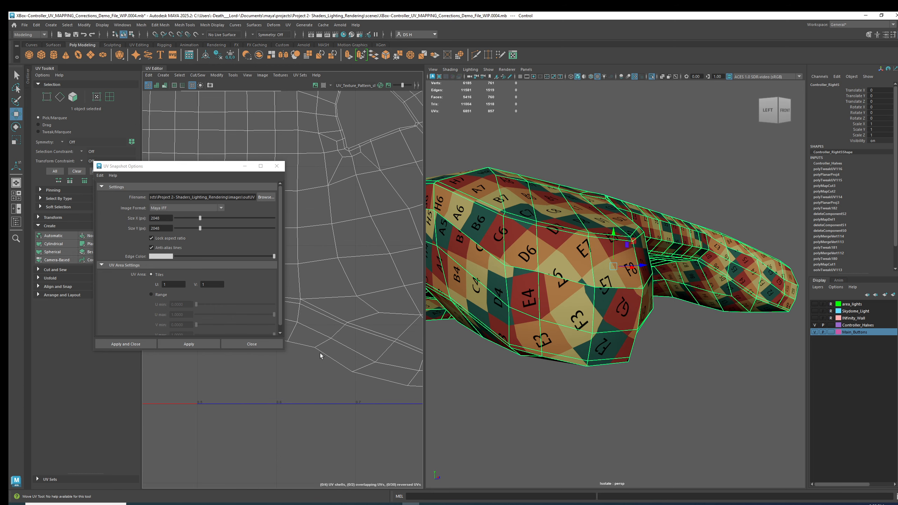
key("3")
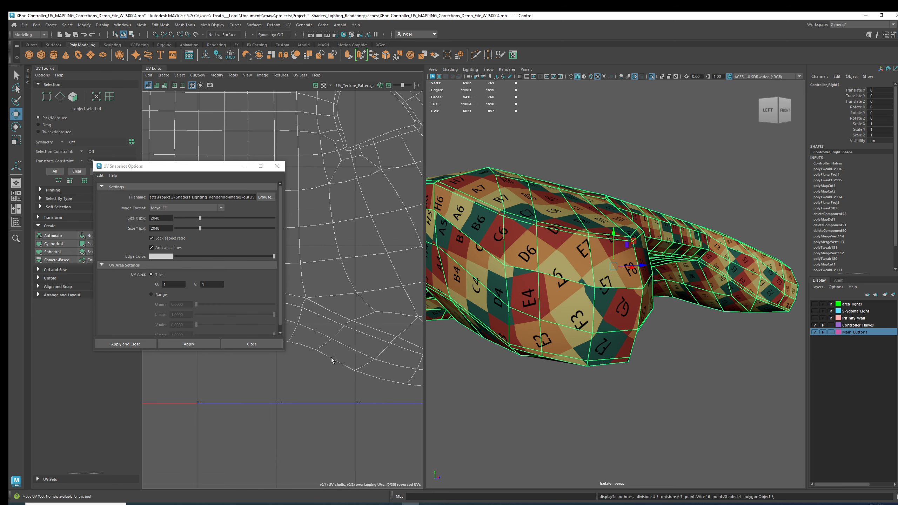
scroll(353, 379, "up", 2)
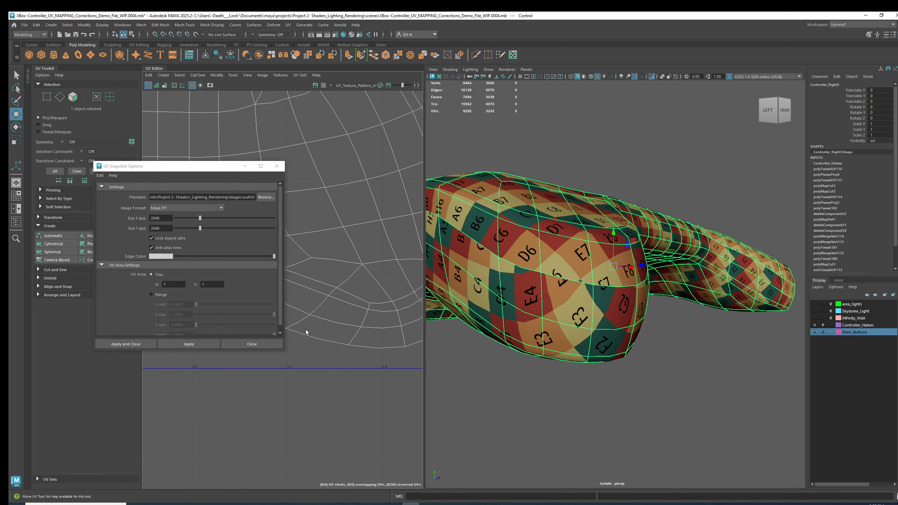
scroll(404, 291, "down", 4)
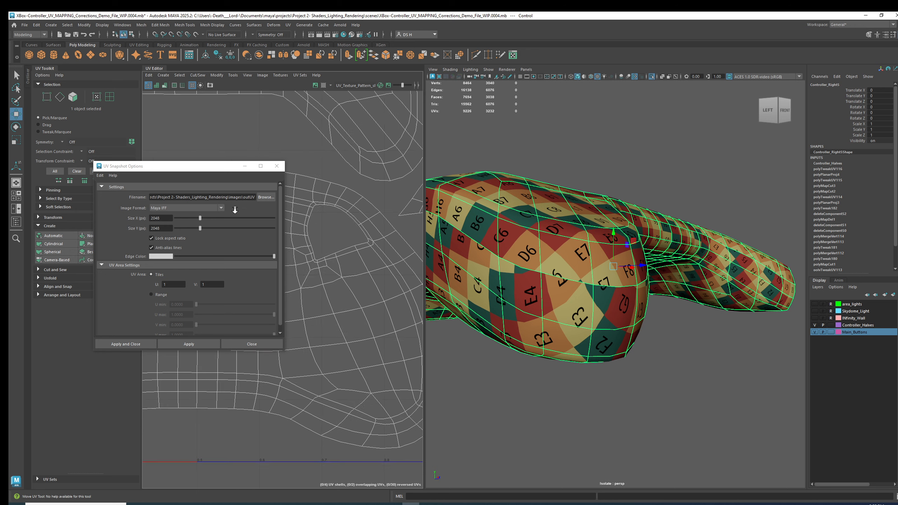
key("1")
scroll(379, 288, "up", 3)
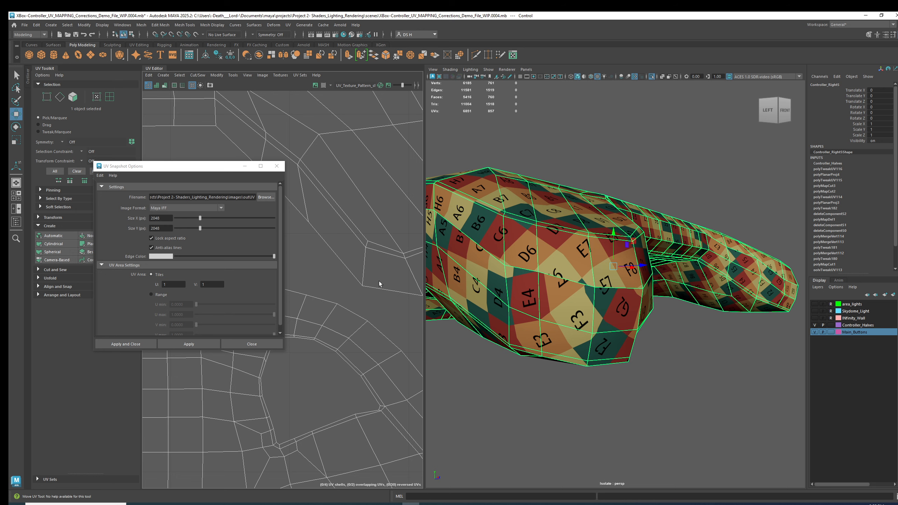
key("3")
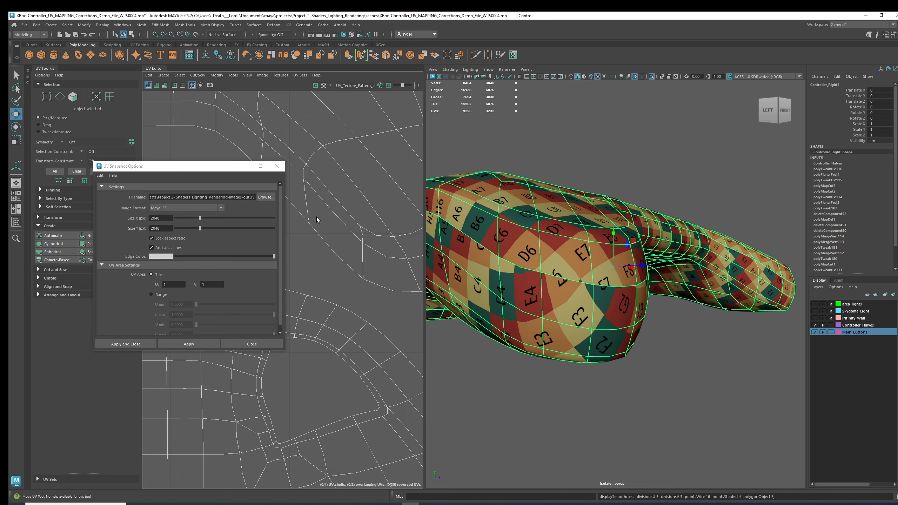
key("1")
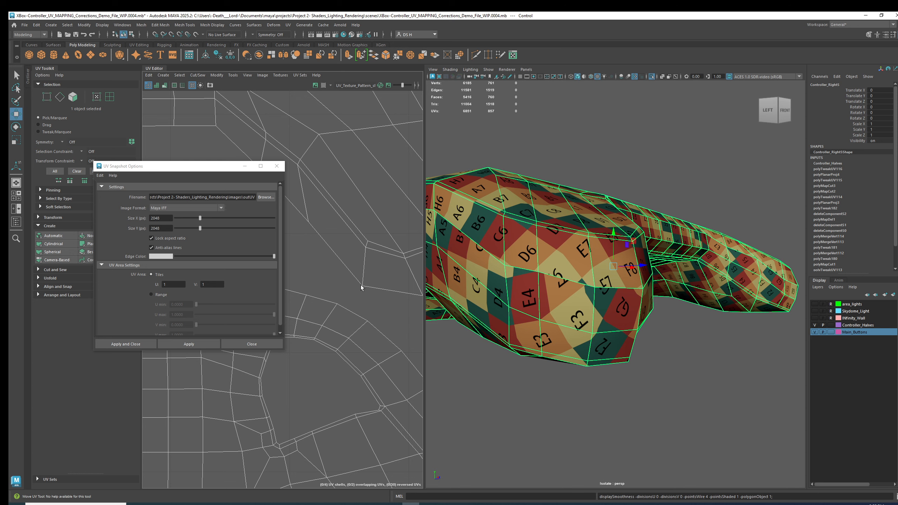
key("3")
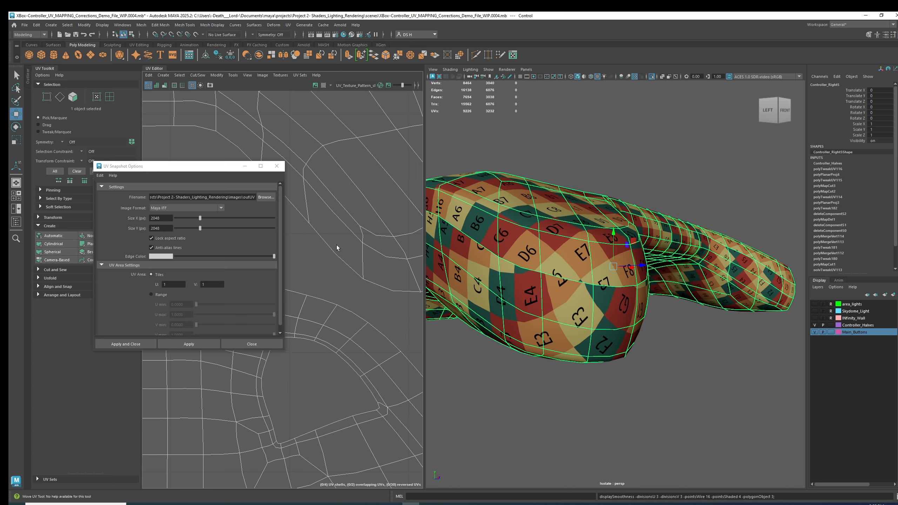
key("1")
key("3")
key("1")
key("3")
key("1")
key("3")
scroll(357, 216, "down", 2)
Set the UV snapshot size to 4096 px in both X and Y, with the shell layout visible beside the dialog
left_click_drag(208, 170, 177, 172)
scroll(272, 183, "down", 3)
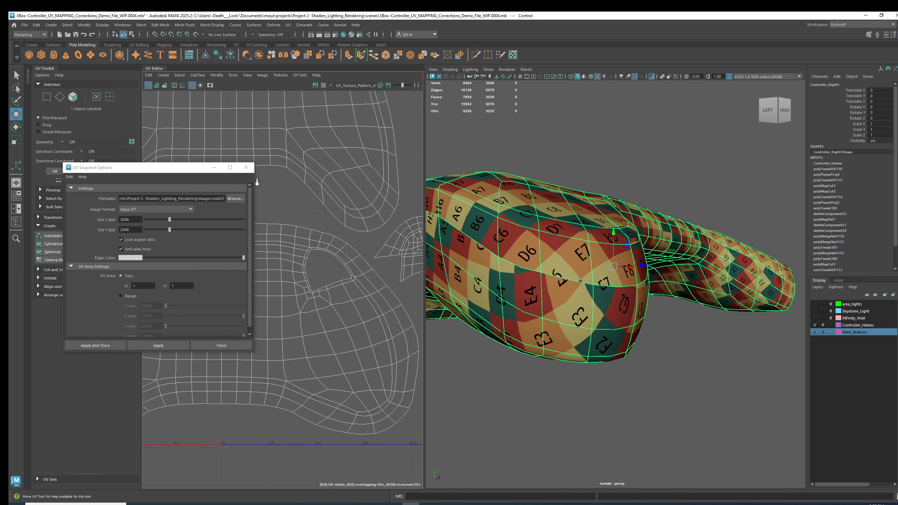
right_click_drag(346, 159, 216, 160, "alt")
middle_click_drag(221, 160, 313, 247, "alt")
right_click_drag(342, 243, 284, 242, "alt")
middle_click_drag(317, 212, 295, 210, "alt")
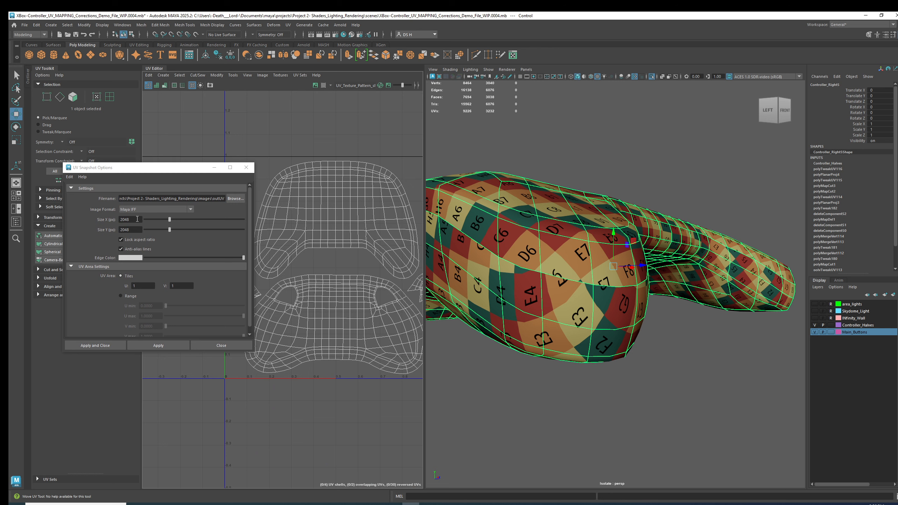
left_click_drag(137, 218, 99, 222)
type("4096")
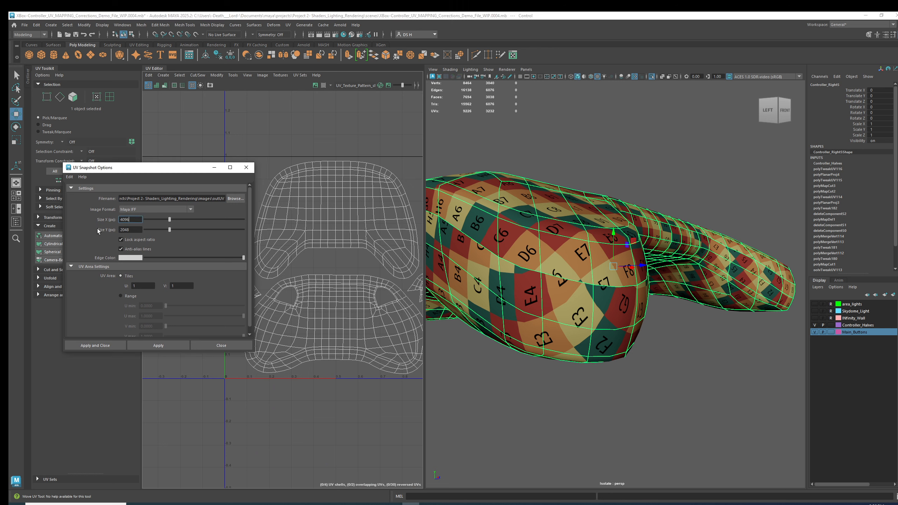
double_click(124, 229)
type("4096")
left_click(132, 220)
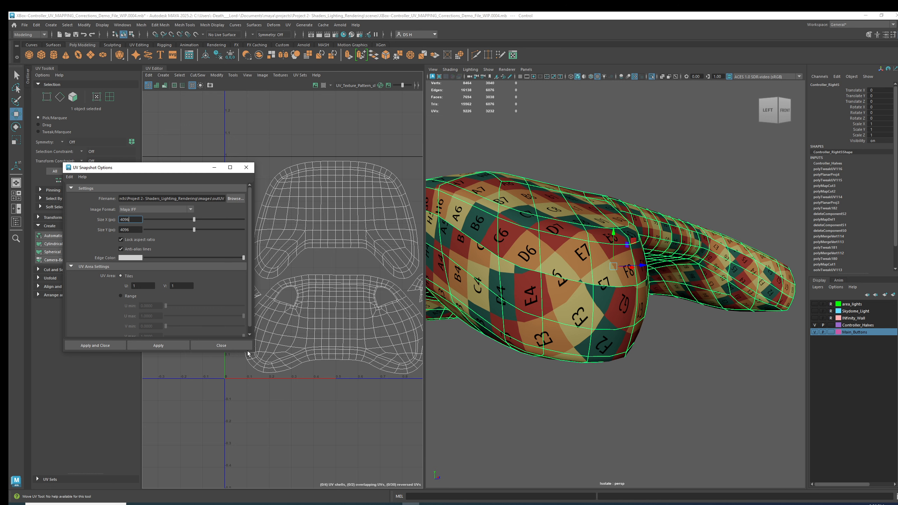
Set the snapshot file name to ghsdfghsdfgsdfgsdfg in the project's sourceimages folder, and close the snapshot options without exporting
left_click_drag(253, 351, 337, 378)
left_click(321, 199)
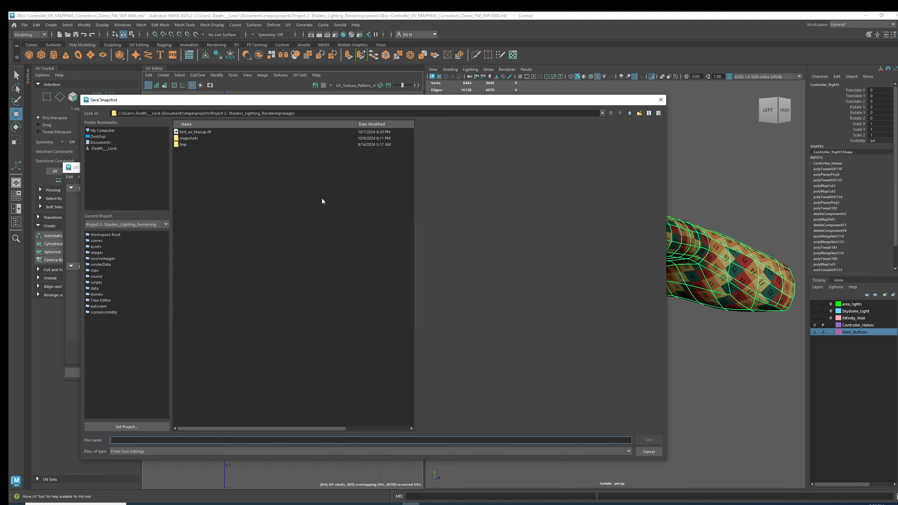
left_click(103, 259)
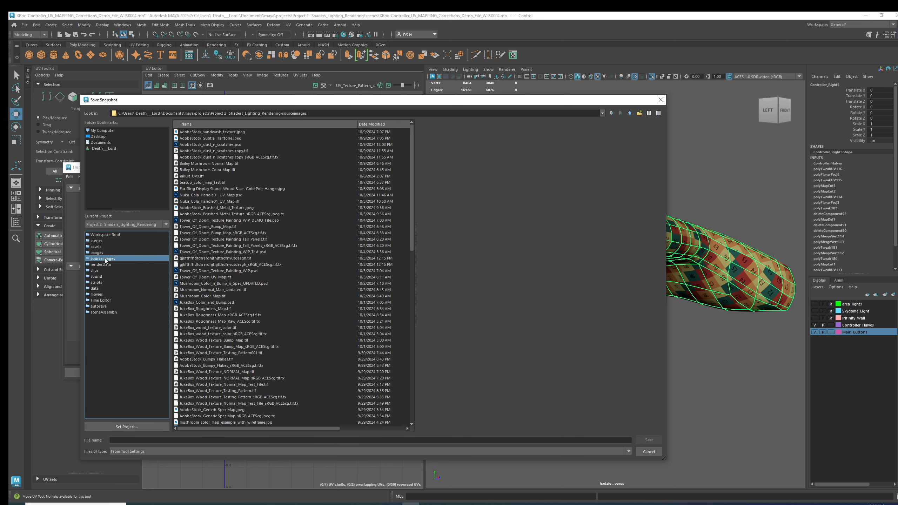
left_click(140, 440)
type("ghsdfghsdfgsdfgsdfg")
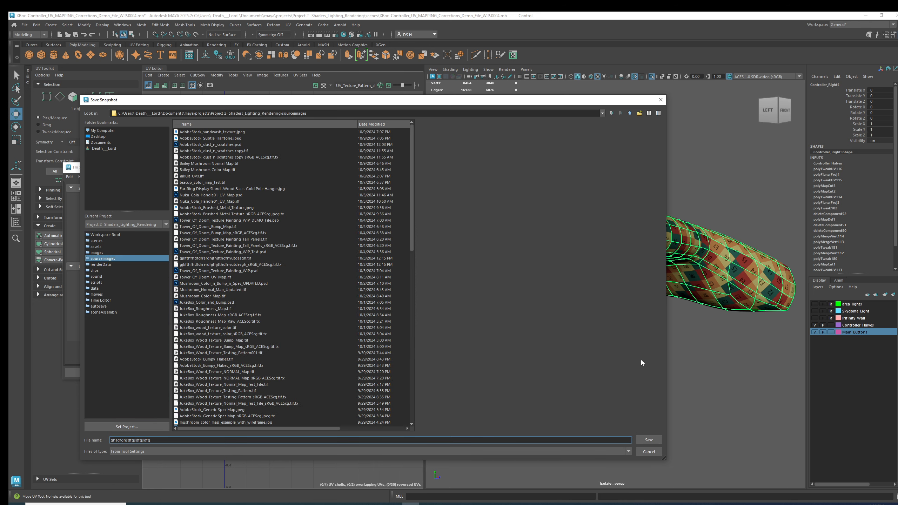
left_click(649, 440)
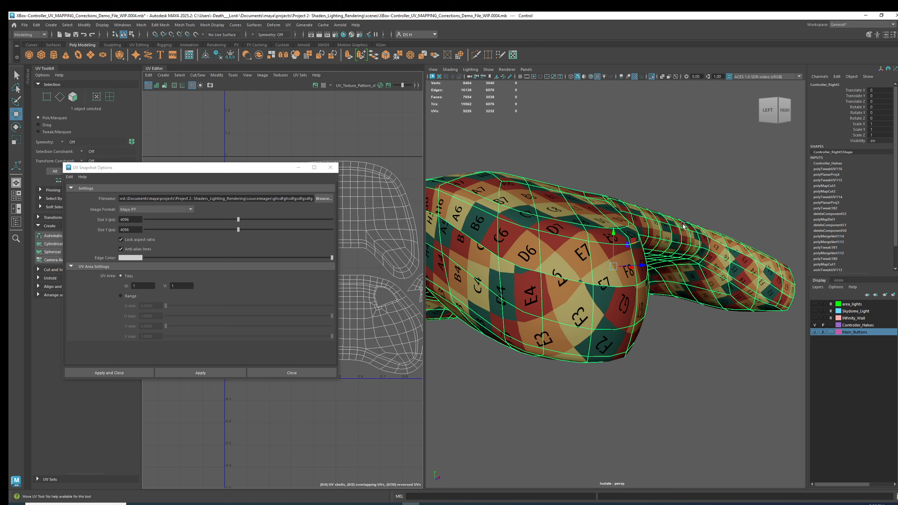
left_click(305, 371)
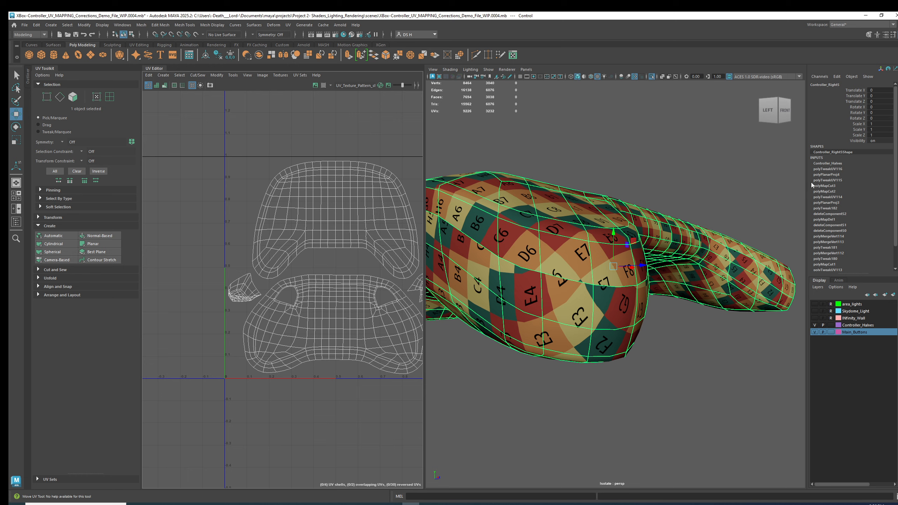
Delete the controller half's construction history and clear the selection
key("f")
left_click_drag(576, 255, 662, 282, "alt")
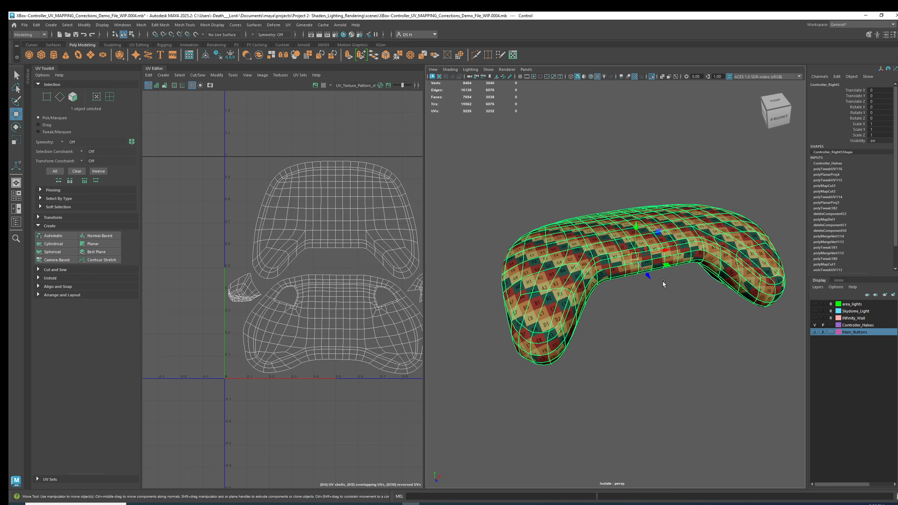
left_click(218, 56)
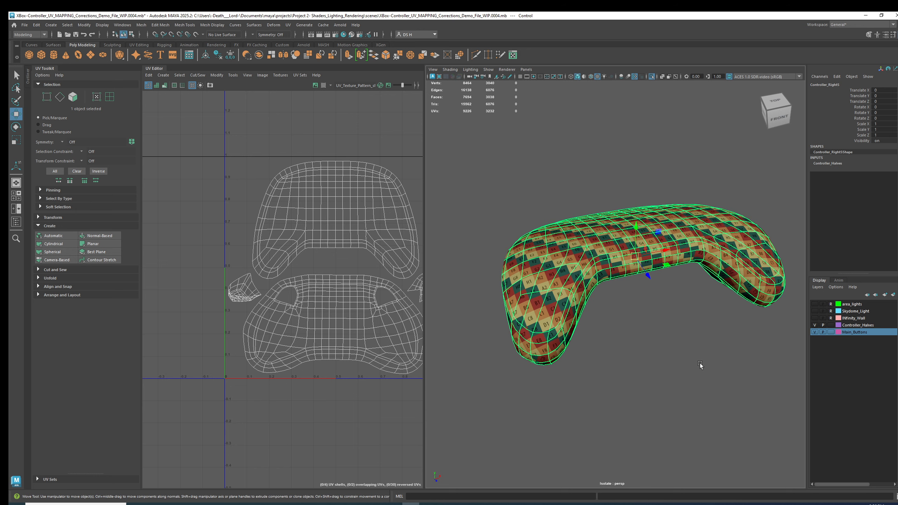
left_click_drag(699, 350, 691, 385, "alt")
left_click(692, 386)
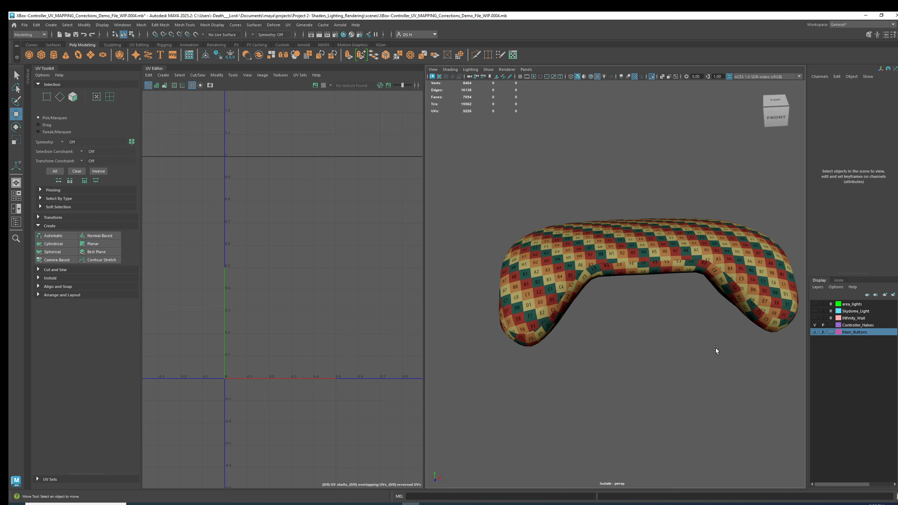
Exit isolation to show the whole controller and turn on the smoothed display for the near thumbstick and its surrounding ring
key("ctrl+1")
left_click_drag(649, 331, 696, 340, "alt")
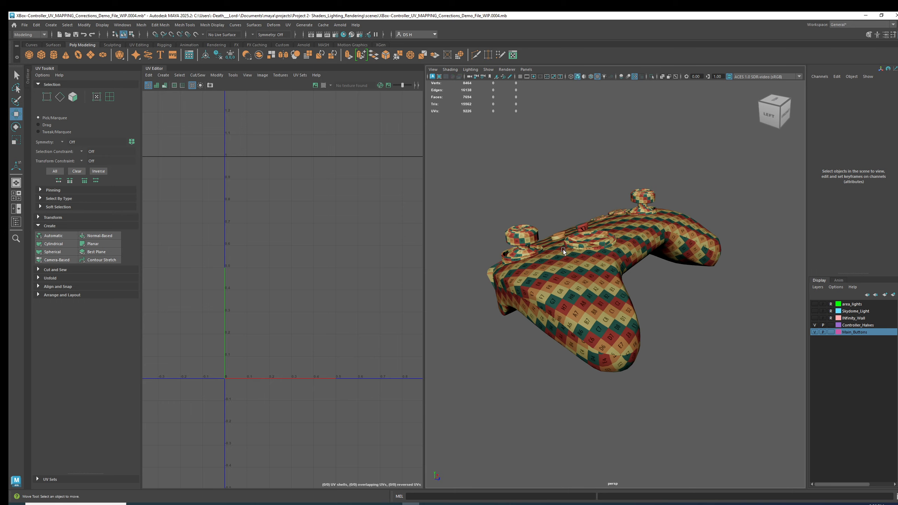
middle_click_drag(615, 290, 683, 328, "alt")
scroll(683, 329, "up", 5)
scroll(683, 328, "up", 1)
left_click(627, 289)
left_click_drag(661, 298, 636, 281, "alt")
key("3")
scroll(700, 297, "up", 1)
scroll(671, 301, "up", 4)
left_click_drag(724, 331, 727, 311, "alt")
left_click(600, 353)
key("3")
left_click(587, 251)
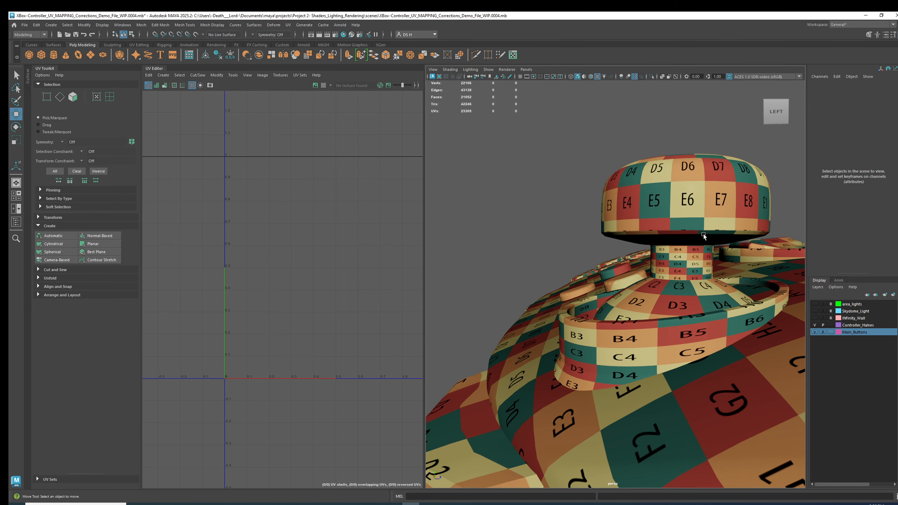
Select the near thumbstick, bring its UV shells into view and freeze its transformations
left_click(700, 218)
middle_click_drag(292, 292, 225, 315, "alt")
scroll(298, 299, "down", 1)
middle_click_drag(350, 262, 297, 271, "alt")
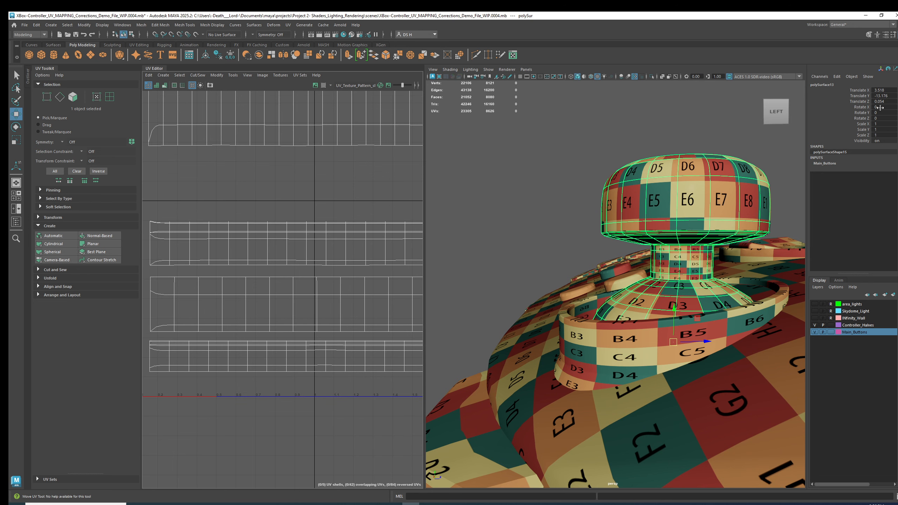
left_click(230, 54)
Check the UV layouts of the far thumbstick and the near thumbstick, ending with the near one selected
left_click_drag(704, 184, 574, 186, "alt")
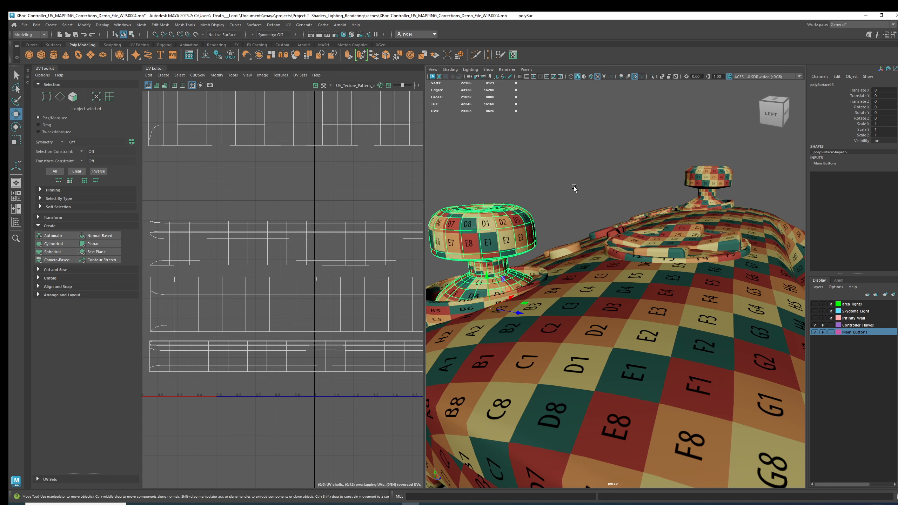
left_click(706, 174)
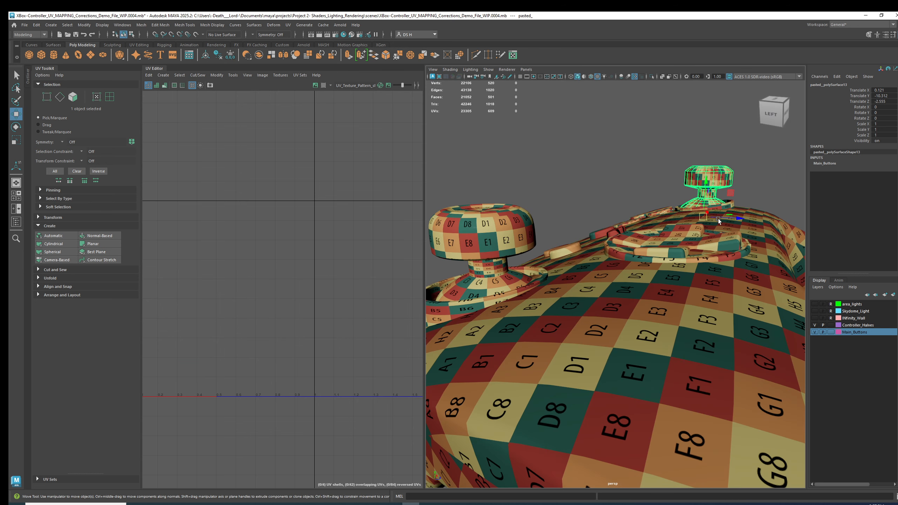
left_click_drag(716, 217, 672, 259, "alt")
right_click_drag(671, 259, 587, 245, "alt")
left_click_drag(587, 246, 597, 234, "alt")
right_click_drag(598, 234, 629, 239, "alt")
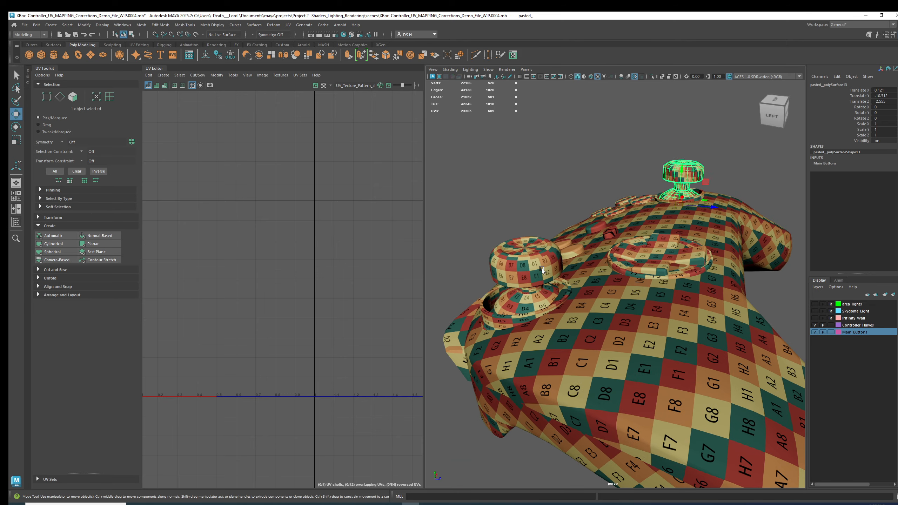
left_click(541, 268)
right_click_drag(187, 226, 143, 216, "alt")
middle_click_drag(293, 158, 265, 184, "alt")
scroll(266, 187, "up", 1)
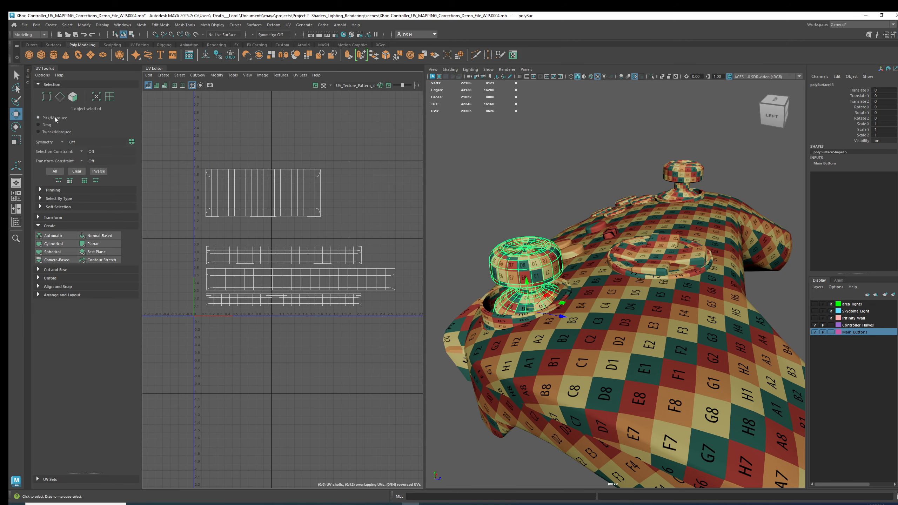
Turn on shaded UV display, examine the ends of the near thumbstick's UV shells and return to object mode
left_click(110, 97)
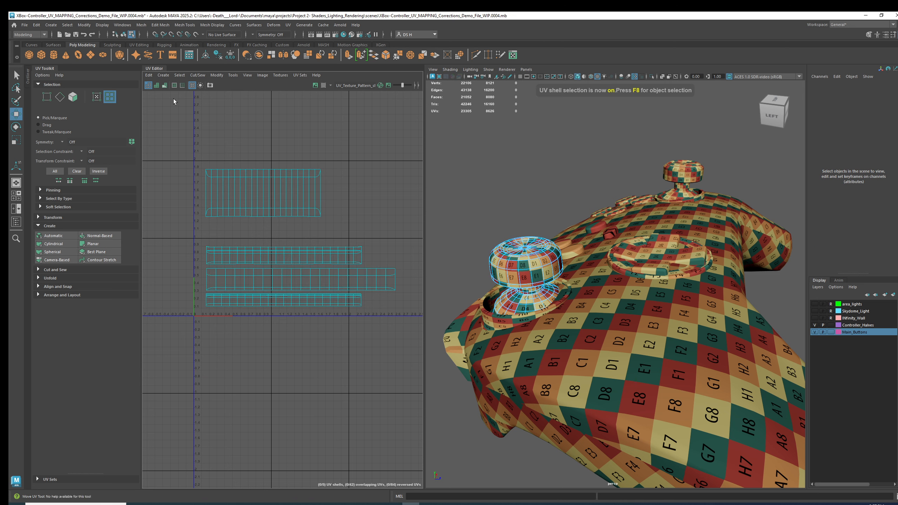
left_click(156, 85)
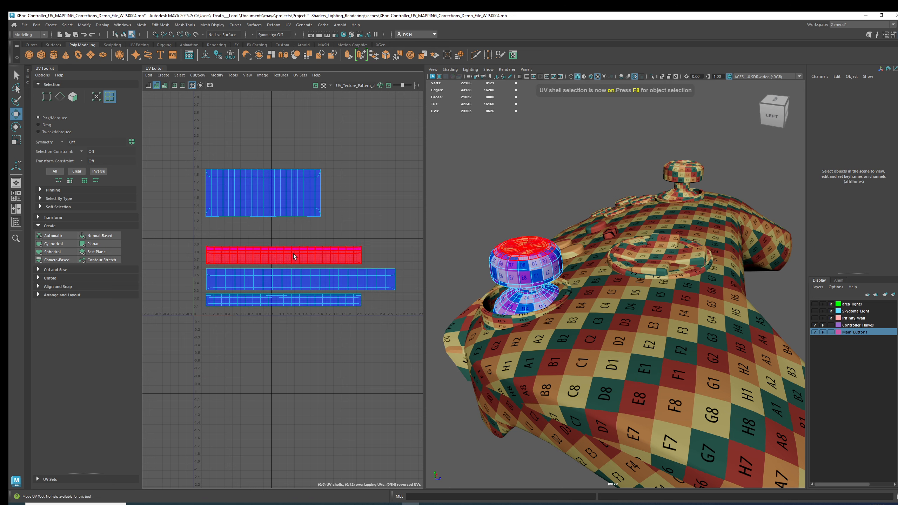
right_click_drag(322, 259, 395, 283, "alt")
middle_click_drag(394, 283, 311, 242, "alt")
right_click_drag(310, 213, 403, 308, "alt")
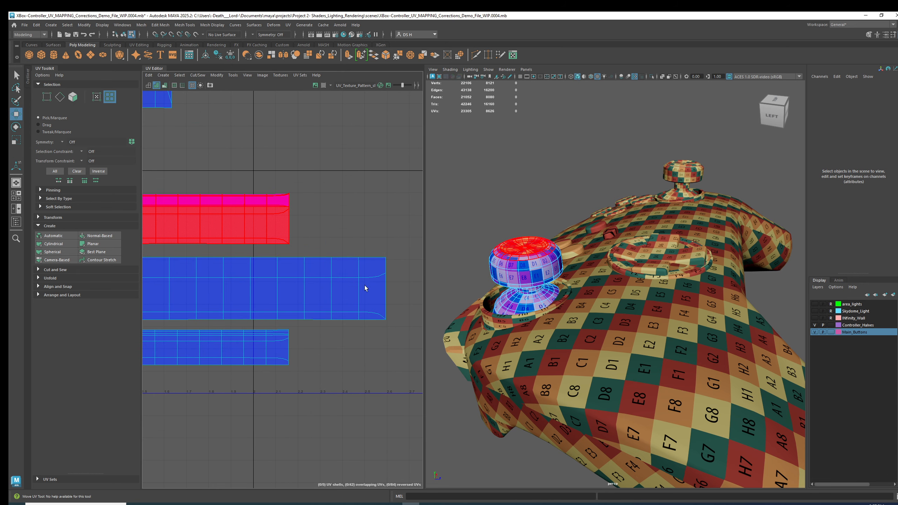
right_click_drag(362, 288, 409, 278, "alt")
left_click(404, 282)
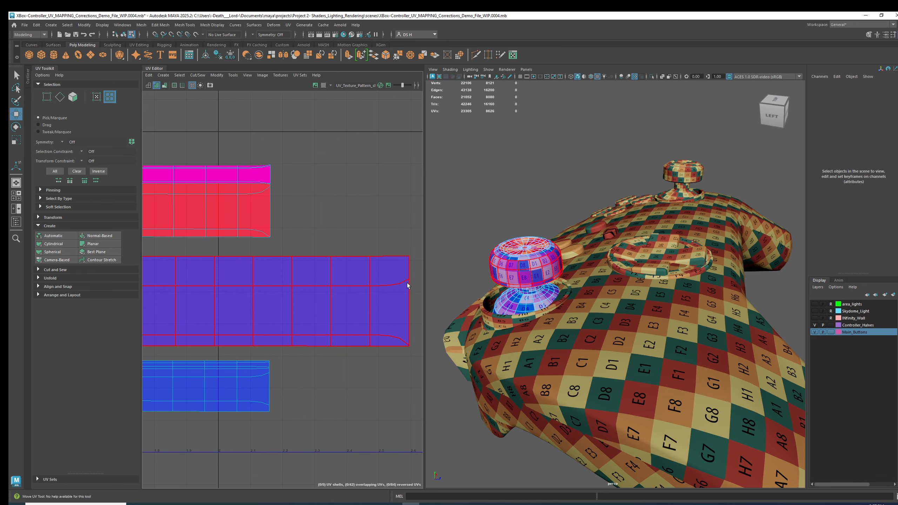
key("F8")
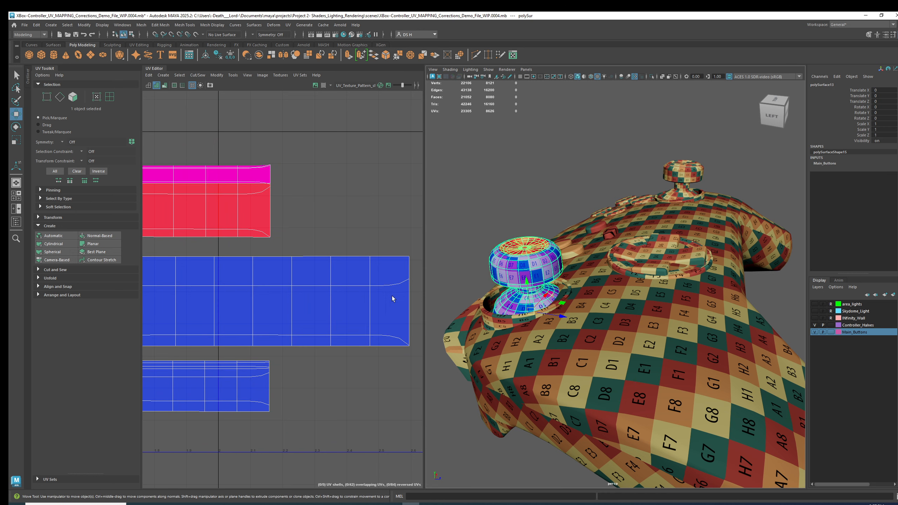
Turn off the near thumbstick's smoothed display and show its shape's Smooth Mesh settings with the OpenSubdiv Controls expanded
key("1")
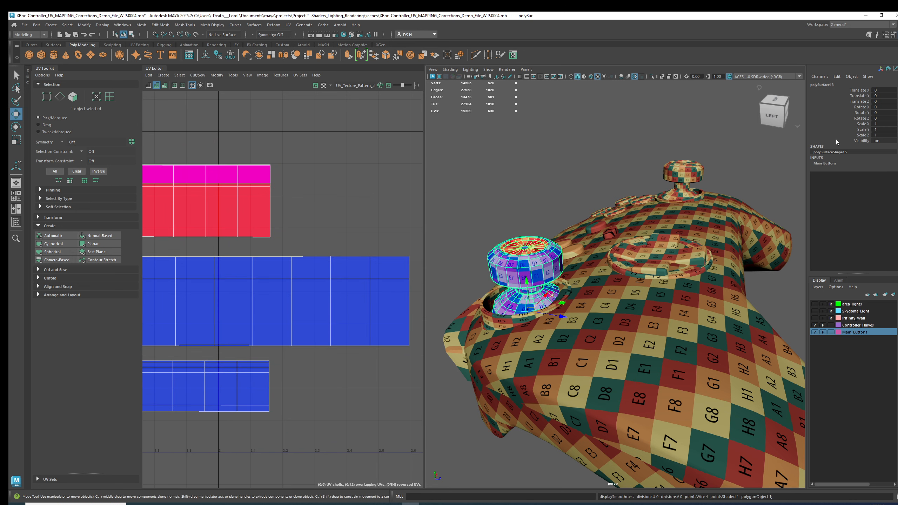
key("ctrl+a")
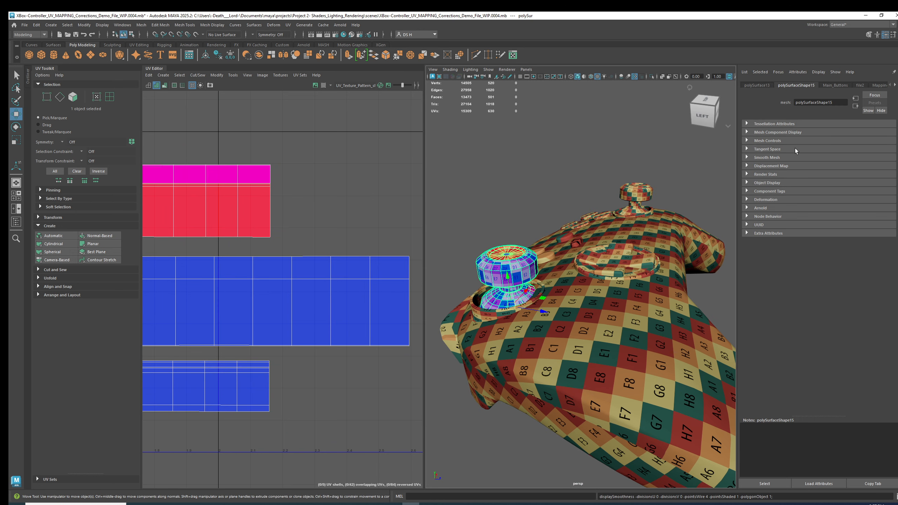
left_click(768, 157)
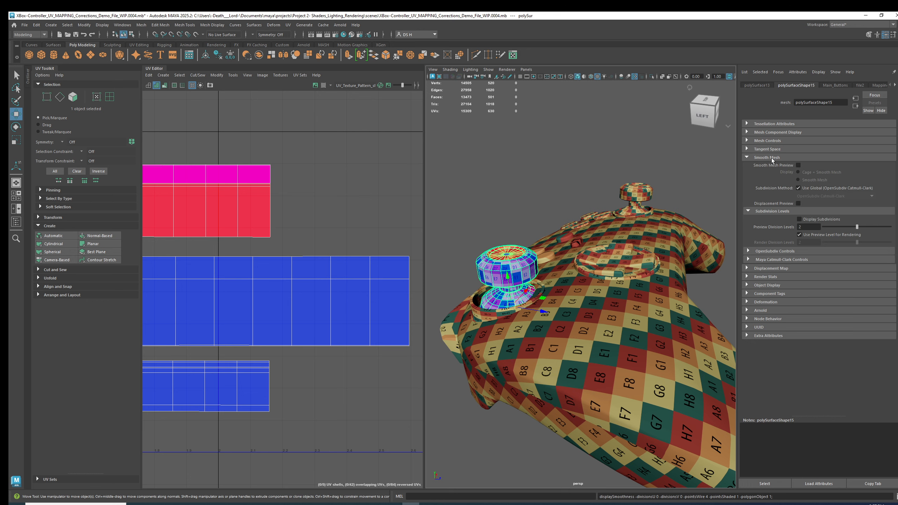
left_click(775, 259)
left_click(763, 252)
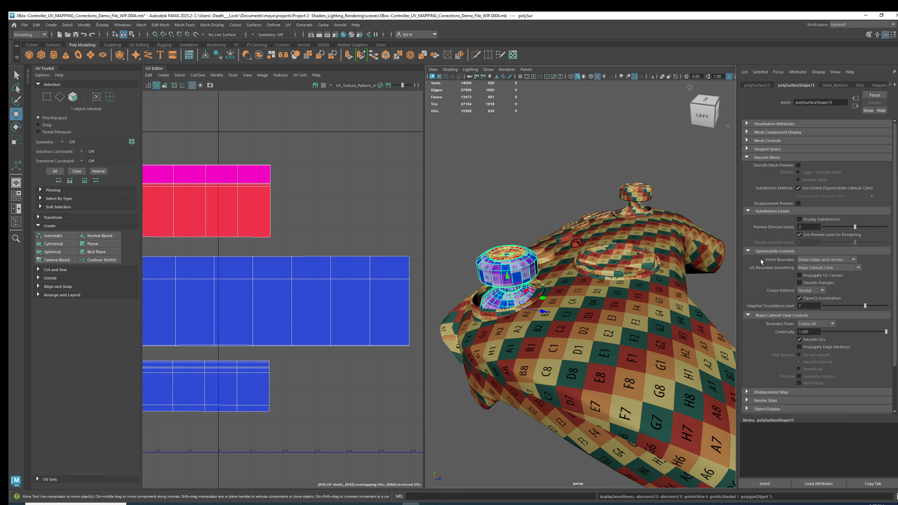
left_click(767, 315)
Turn the thumbstick's smoothed display back on and set its UV Boundary Smoothing to Preserve Edges and Corners
left_click(829, 268)
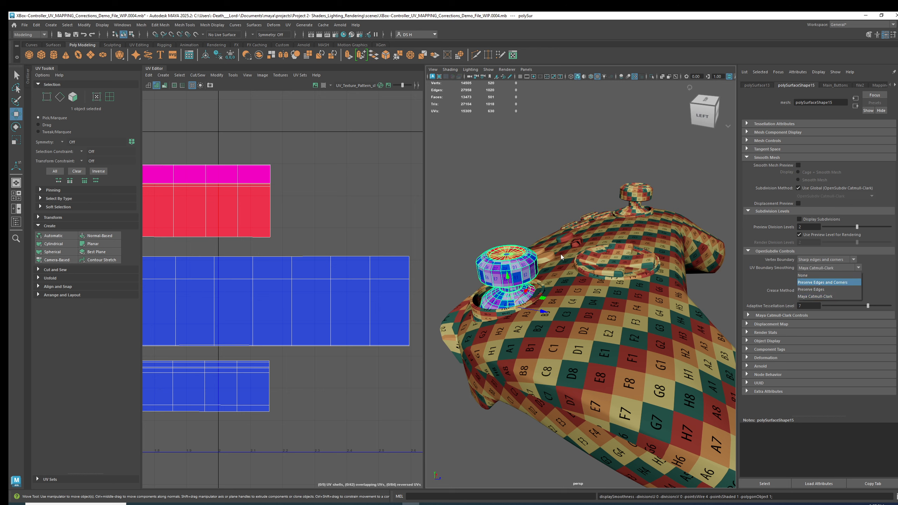
key("3")
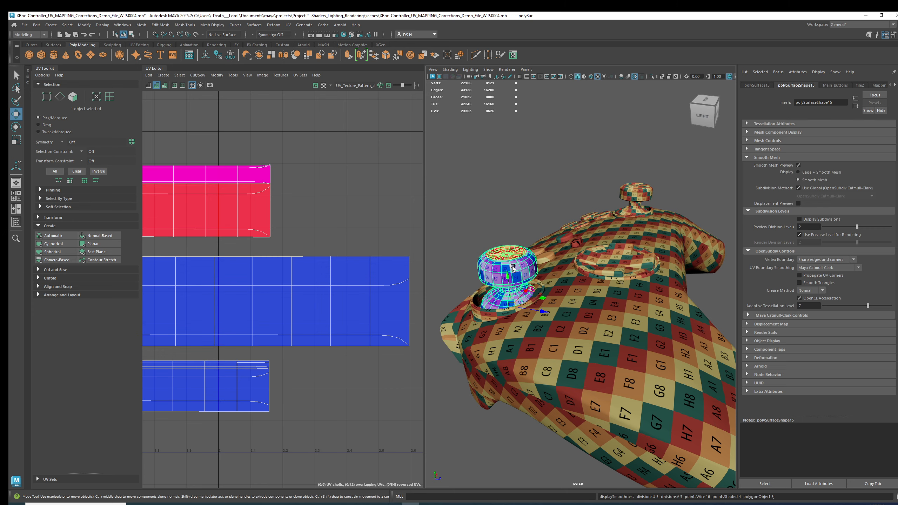
key("f")
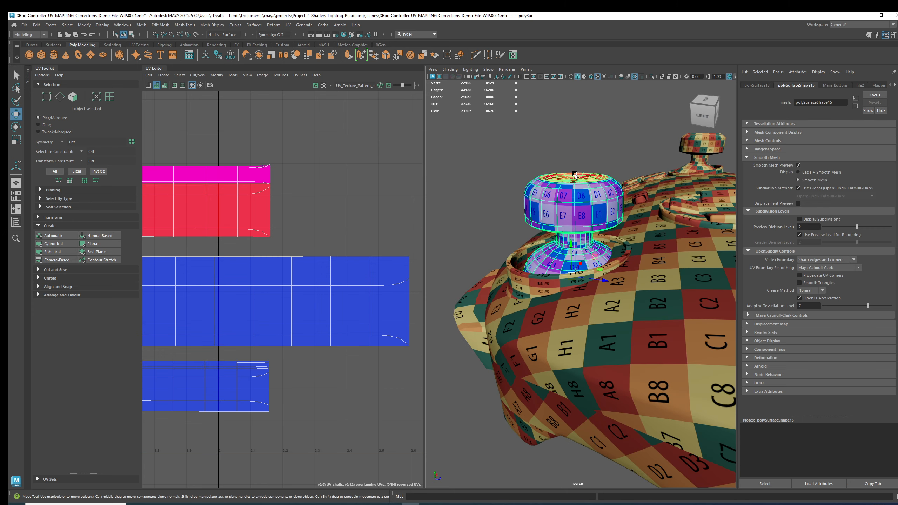
left_click(826, 268)
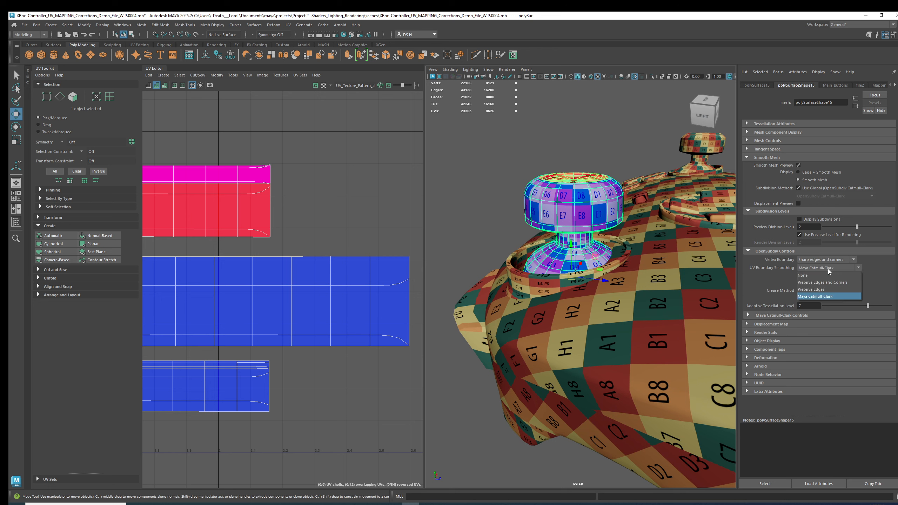
left_click(823, 282)
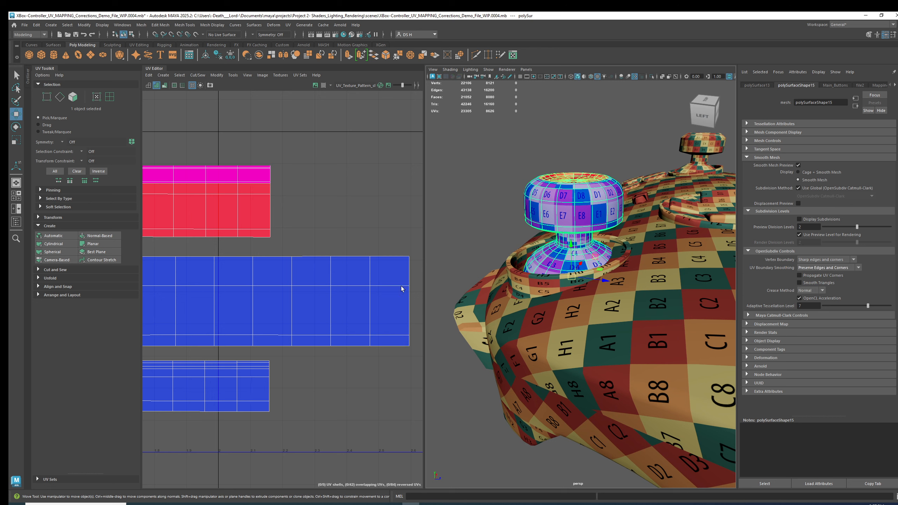
Compare the thumbstick's UV shell borders by undoing and redoing the UV Boundary Smoothing change
key("ctrl+z")
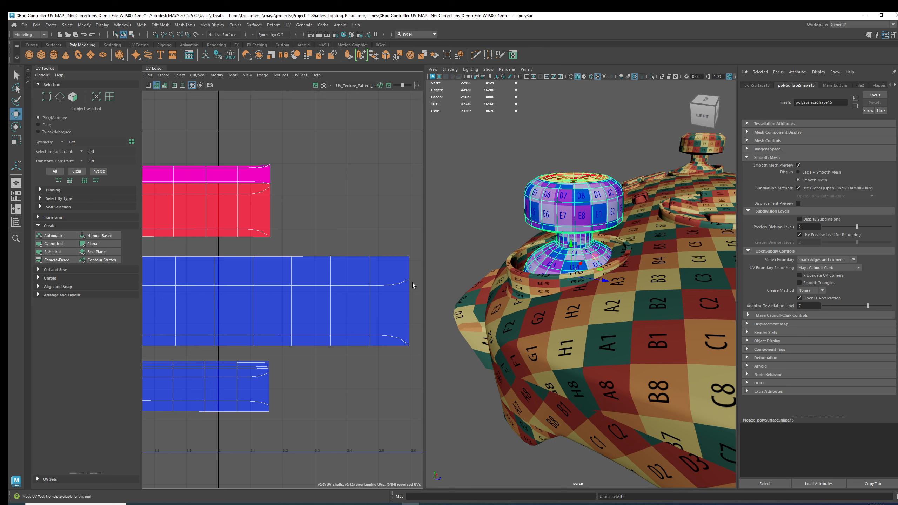
key("shift+z")
scroll(651, 209, "down", 5)
scroll(338, 293, "up", 3)
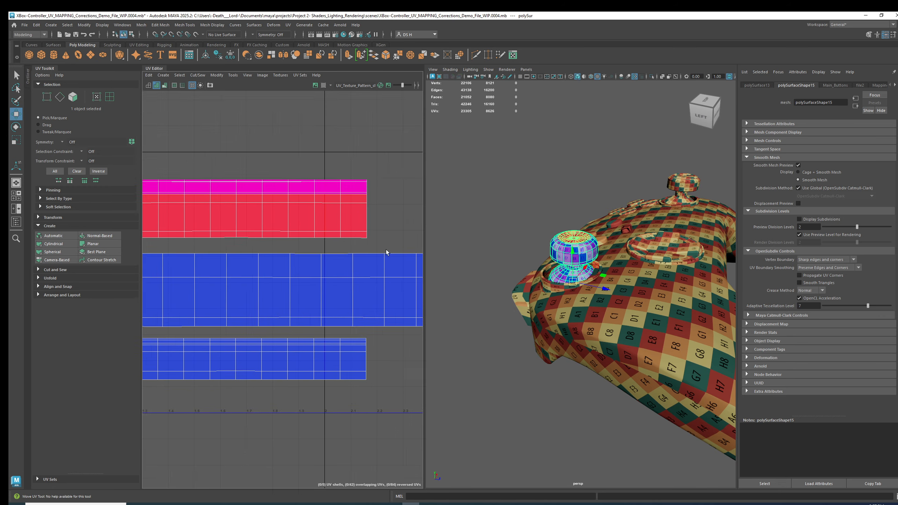
Inspect the near thumbstick's checker pattern from several angles, from its cap down to its flared base
scroll(388, 249, "down", 2)
scroll(669, 285, "up", 5)
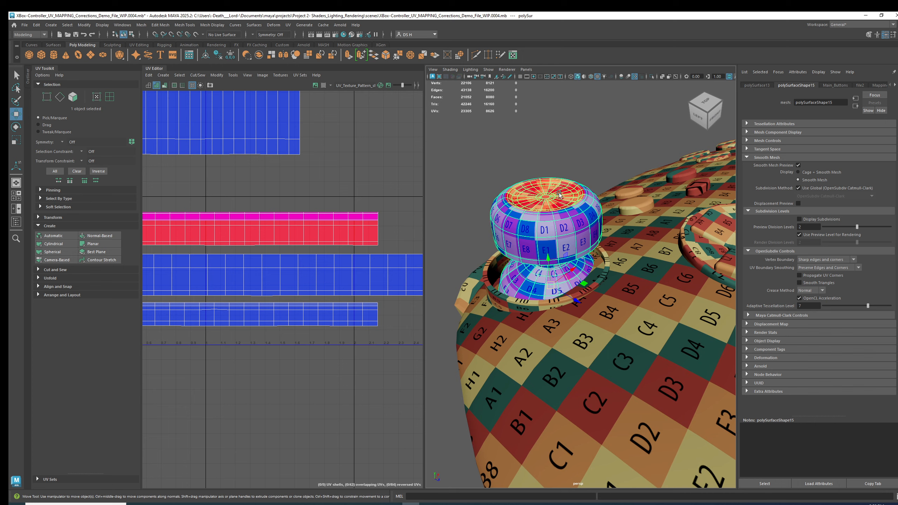
scroll(576, 259, "down", 5)
mouse_move(576, 258)
left_mouse_down("alt")
mouse_move(546, 228)
mouse_move(545, 253)
mouse_move(581, 258)
mouse_move(583, 249)
left_mouse_up("alt")
right_click_drag(583, 249, 655, 297, "alt")
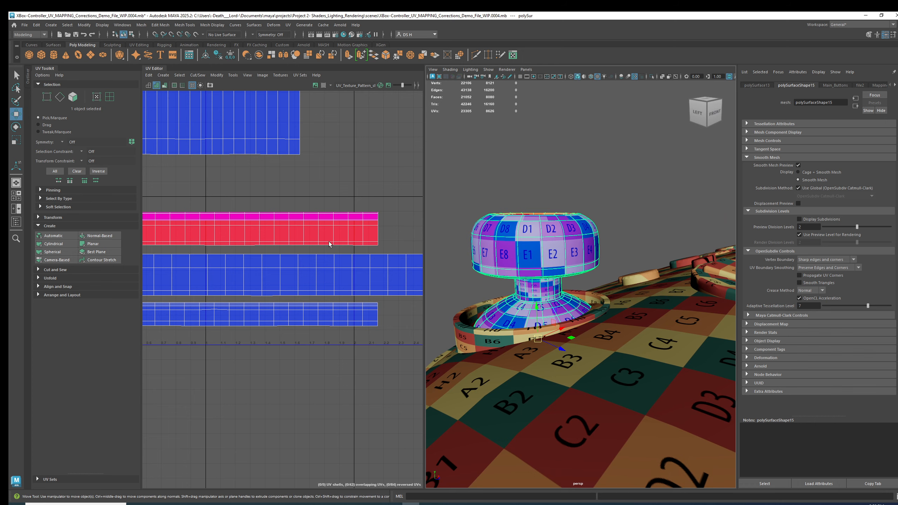
key("f")
left_click_drag(676, 221, 652, 220, "alt")
scroll(652, 215, "up", 10)
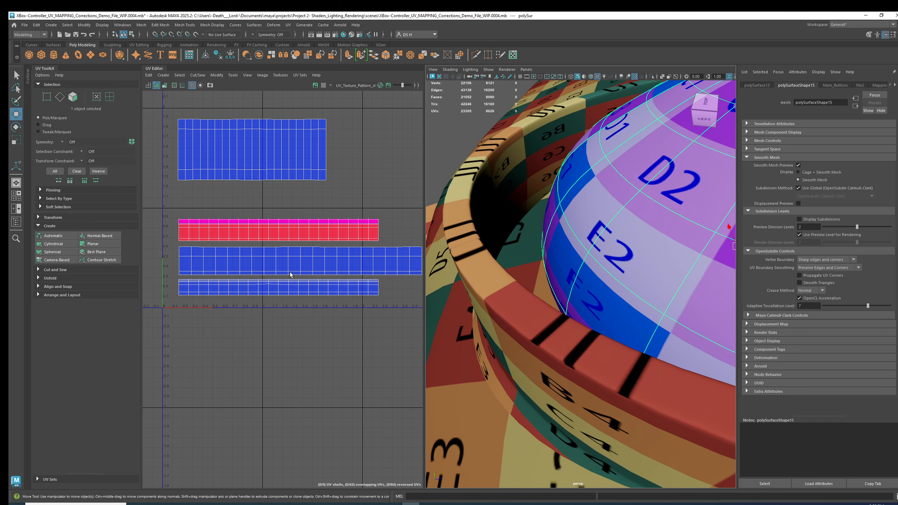
Select the UV shell of the thumbstick's flared base and scale it wider in U
left_click(725, 197)
scroll(725, 197, "down", 6)
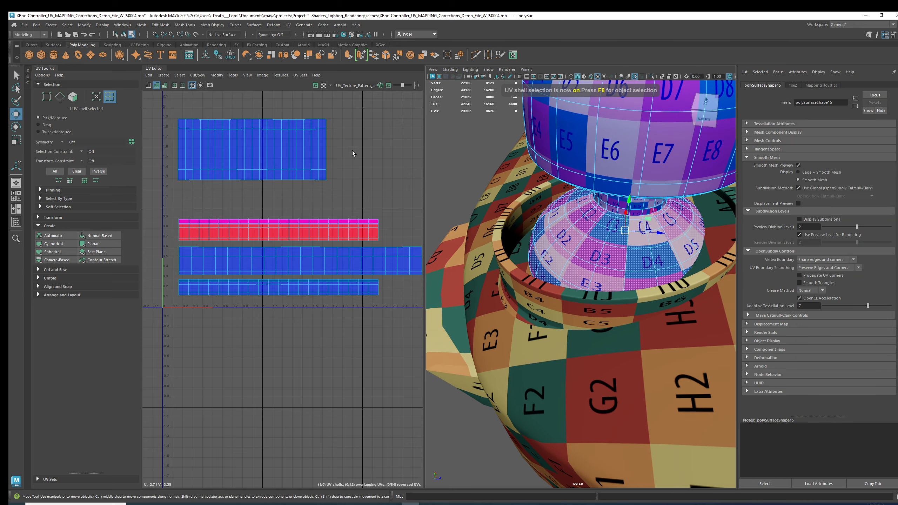
scroll(344, 309, "down", 4)
middle_click_drag(325, 198, 213, 288, "alt")
scroll(279, 206, "up", 2)
key("r")
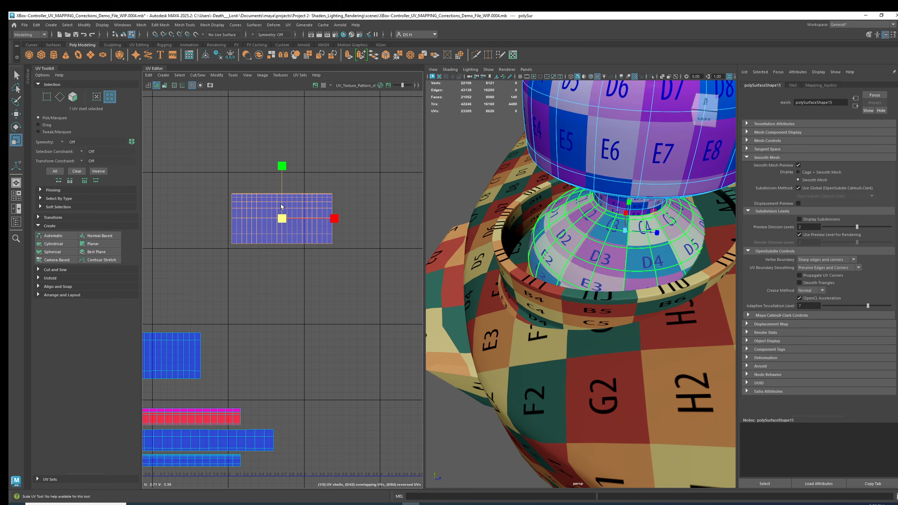
scroll(285, 207, "up", 2)
mouse_move(297, 180)
left_mouse_down()
mouse_move(296, 192)
mouse_move(297, 181)
left_mouse_up()
left_click_drag(349, 234, 369, 233)
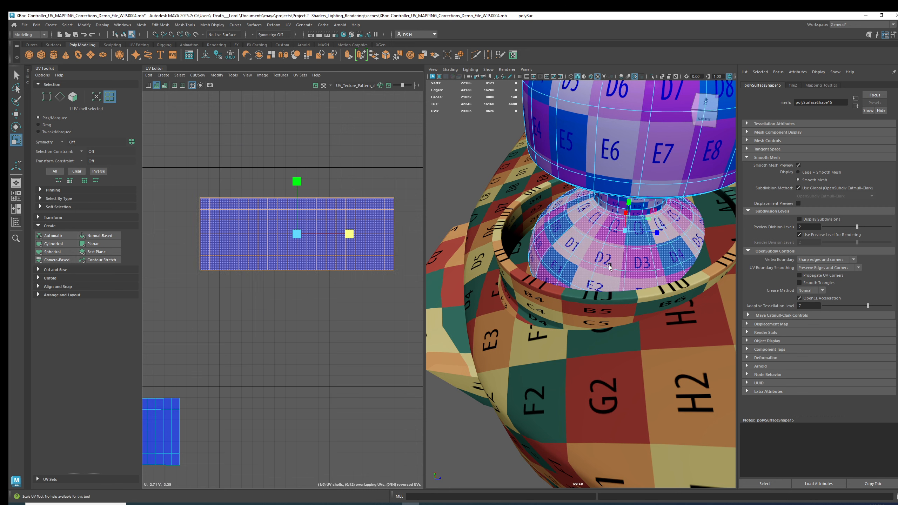
Scale the flared base's UV shell slightly taller in V and check the checker squares around it
scroll(603, 270, "up", 3)
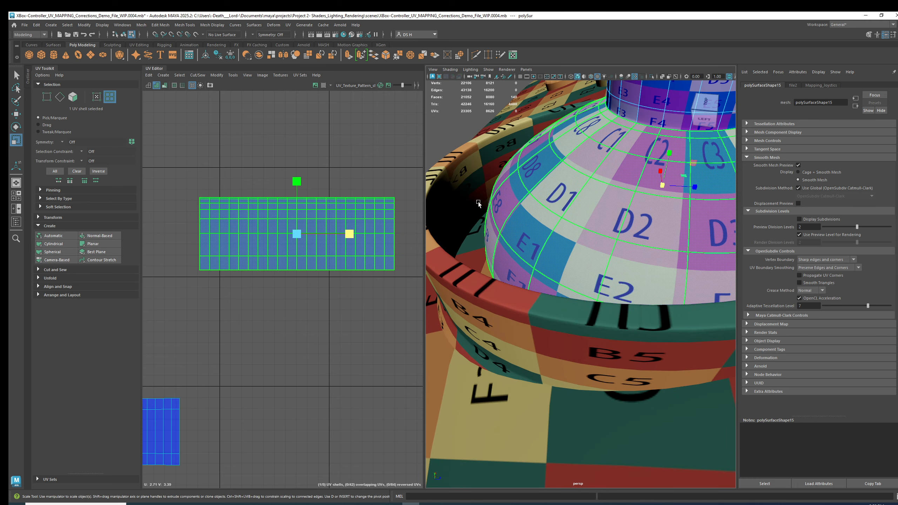
mouse_move(296, 180)
left_mouse_down()
mouse_move(302, 171)
mouse_move(306, 178)
left_mouse_up()
scroll(625, 189, "down", 5)
left_click_drag(626, 189, 599, 250, "alt")
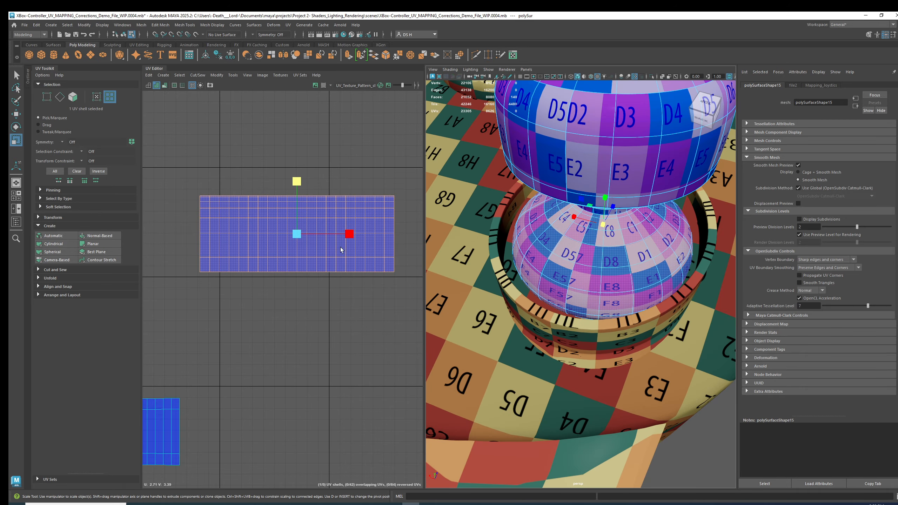
Collapse the Create tools and move the flared base's UV shell closer to the thumbstick's other shells
right_click_drag(390, 266, 329, 293, "alt")
middle_click_drag(302, 289, 301, 228, "alt")
key("w")
left_click_drag(599, 255, 572, 245, "alt")
right_click_drag(572, 245, 560, 248, "alt")
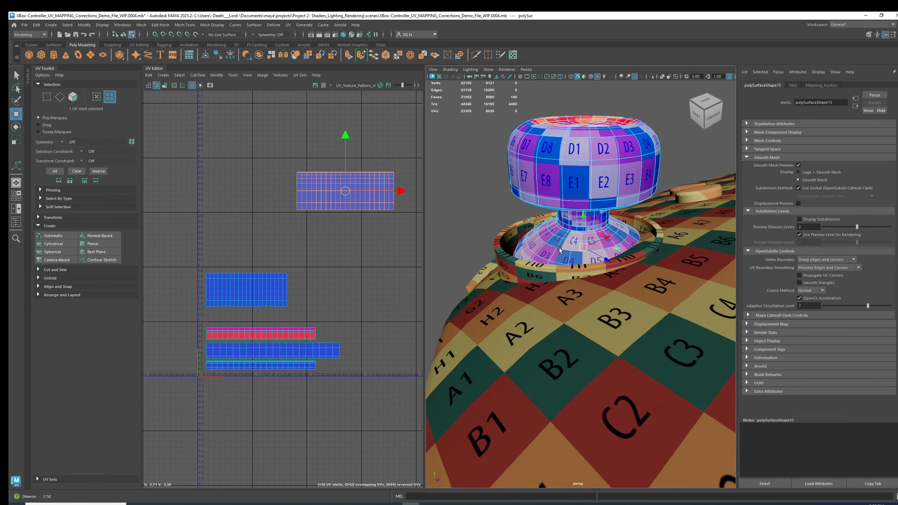
scroll(559, 248, "up", 5)
mouse_move(559, 248)
left_mouse_down("alt")
mouse_move(579, 259)
mouse_move(569, 239)
left_mouse_up("alt")
left_click_drag(621, 145, 639, 192, "alt")
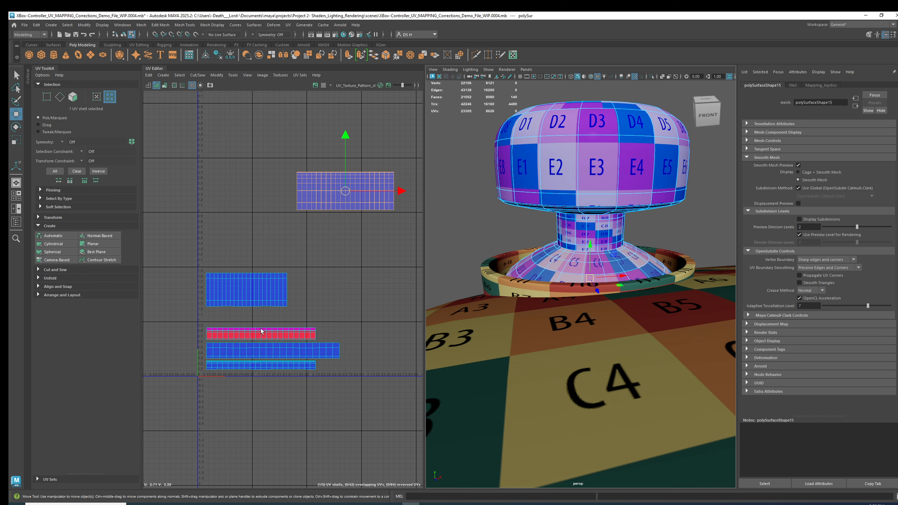
middle_click_drag(261, 330, 259, 292, "alt")
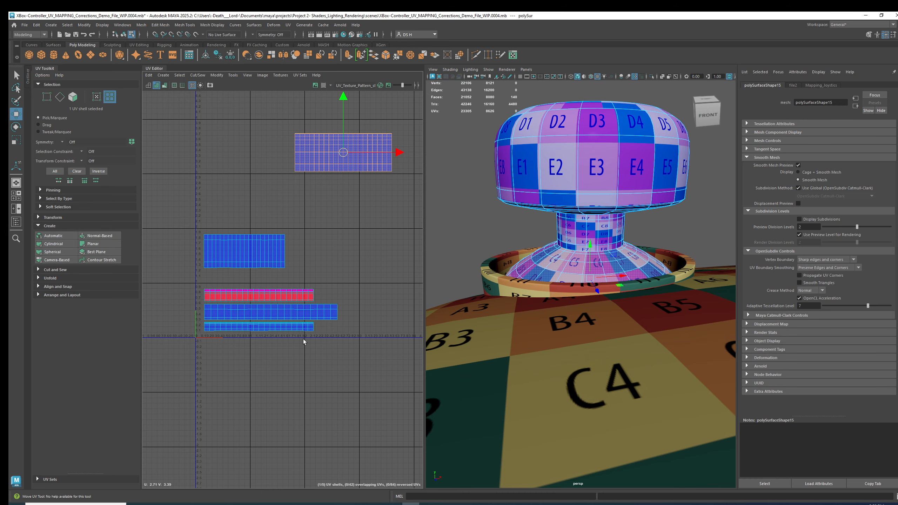
left_click(38, 226)
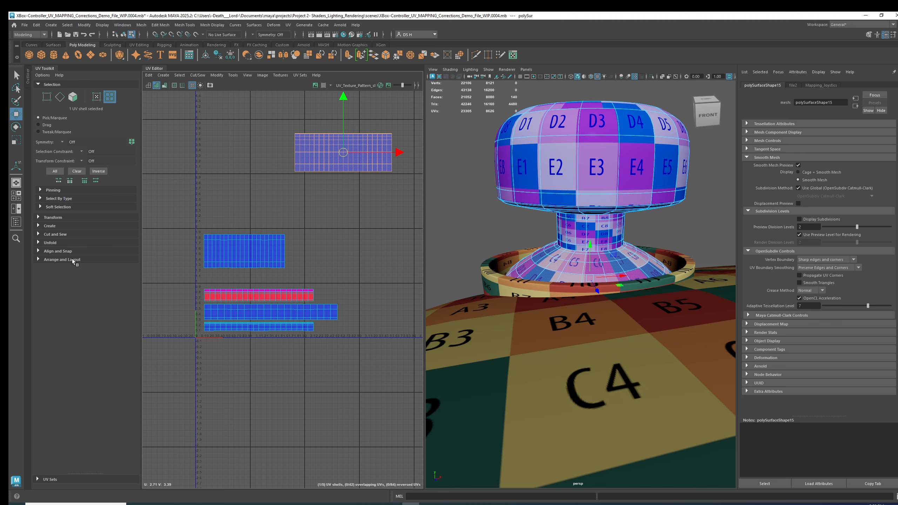
left_click_drag(336, 155, 277, 183)
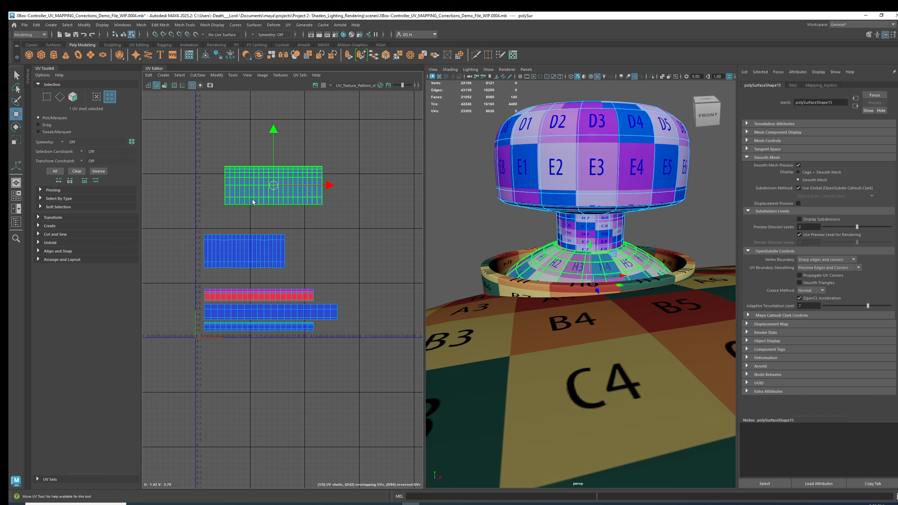
Expand the Transform settings and get the flared base shell's texel density for a map size of 512
left_click(40, 216)
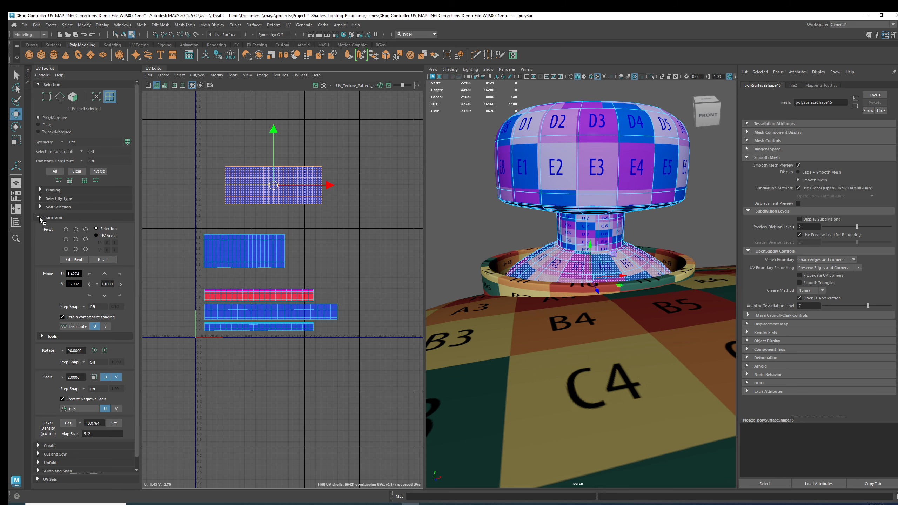
scroll(69, 358, "down", 1)
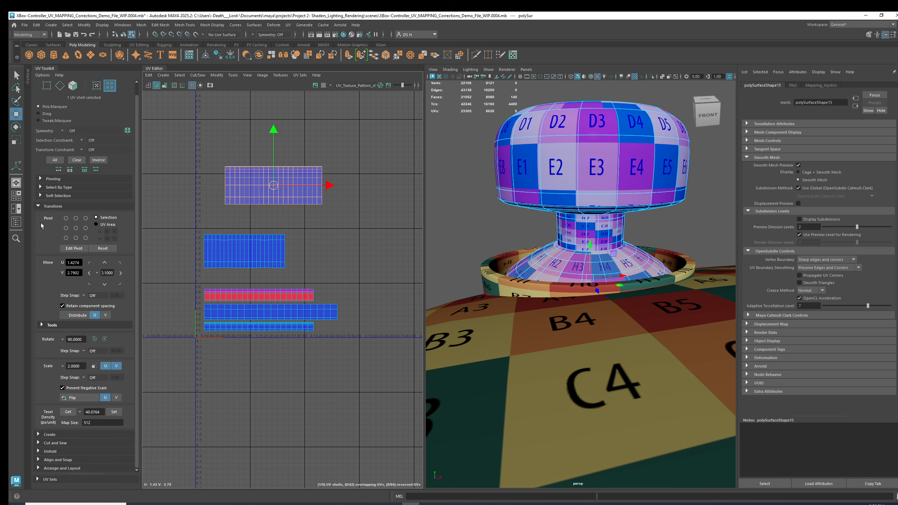
left_click(67, 413)
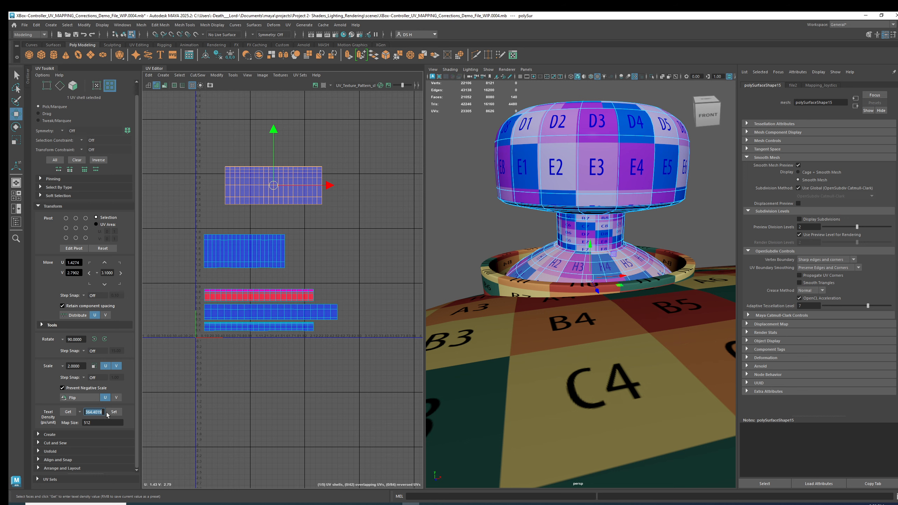
Select the thumbstick neck's UV shell and scale it shorter in V and wider in U to even out its checkers
left_click(268, 249)
key("f")
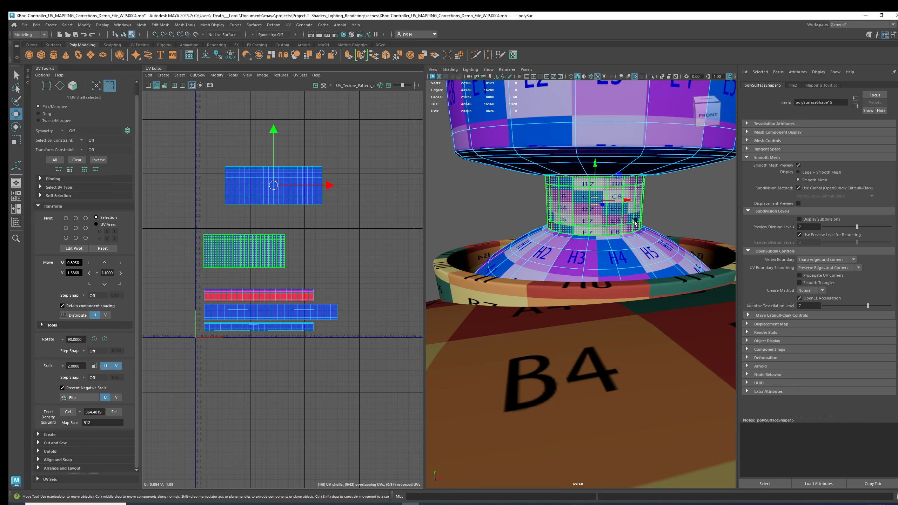
key("f")
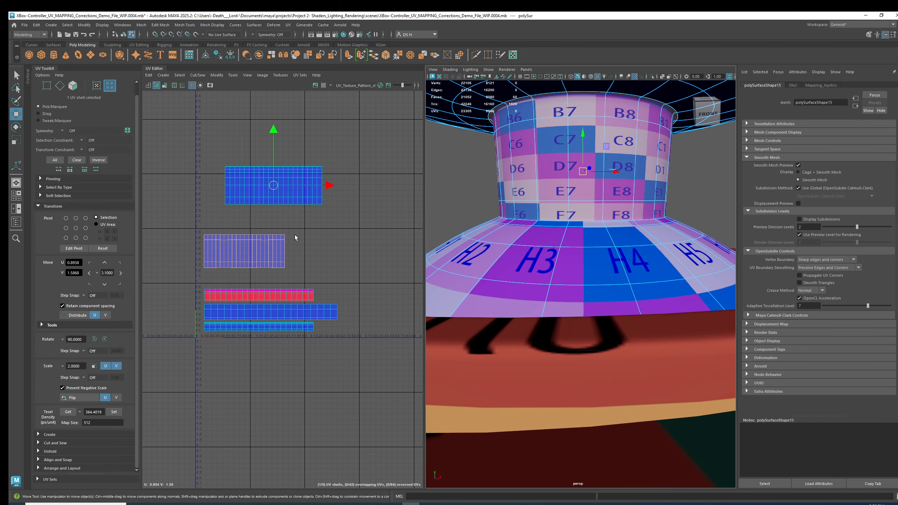
key("r")
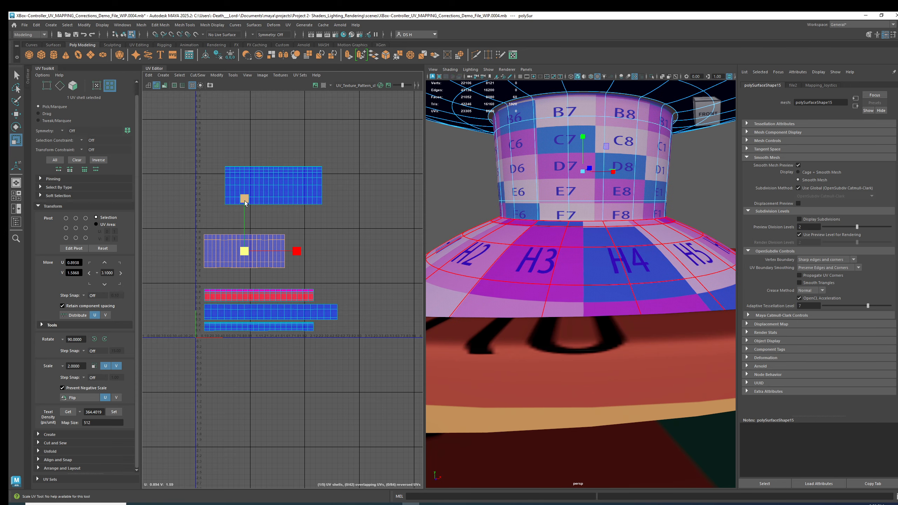
left_click_drag(245, 200, 256, 228)
left_click_drag(297, 251, 298, 249)
middle_click_drag(293, 248, 335, 275, "alt")
scroll(335, 275, "up", 5)
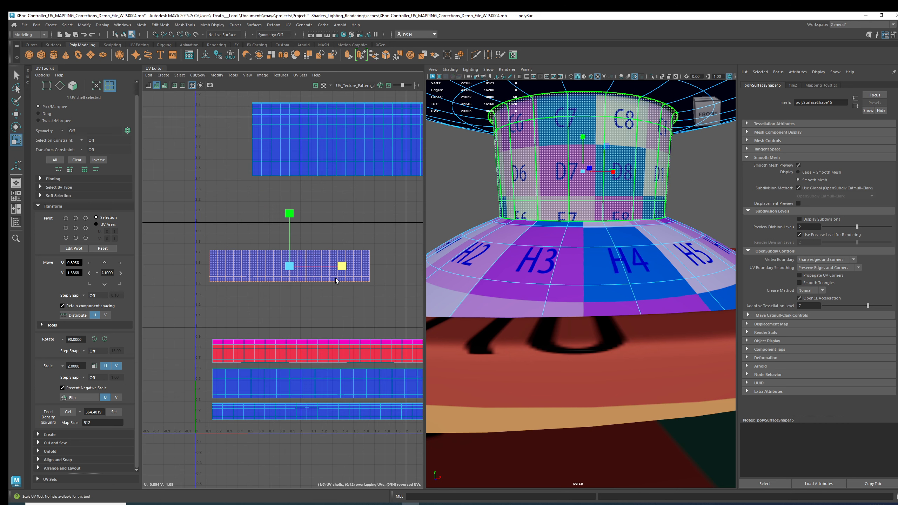
Switch the neck shell to UV component selection and inspect its inner edges and borders up close
key("w")
mouse_move(296, 285)
right_mouse_down()
mouse_move(369, 302)
mouse_move(412, 329)
right_mouse_up()
key("ctrl+z")
right_click_drag(305, 306, 442, 349, "alt")
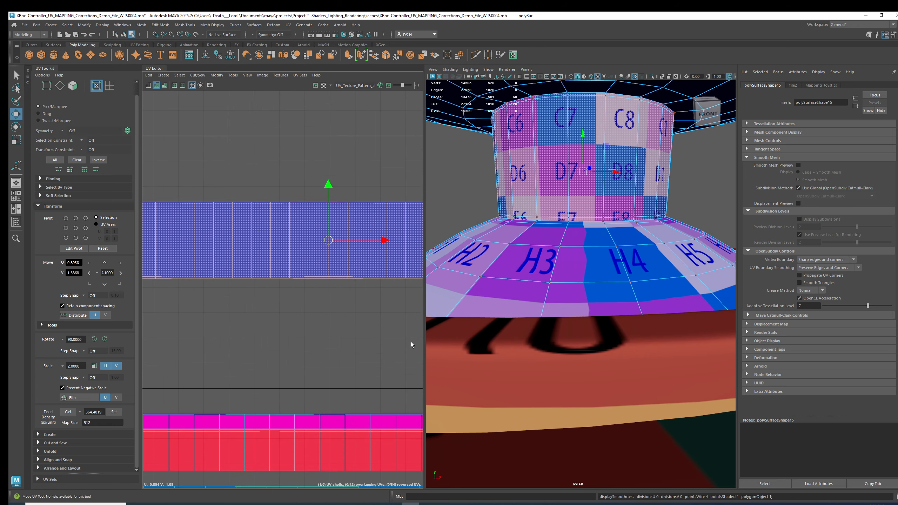
middle_click_drag(271, 308, 375, 301, "alt")
right_click_drag(369, 298, 313, 278, "alt")
middle_click_drag(313, 279, 193, 264, "alt")
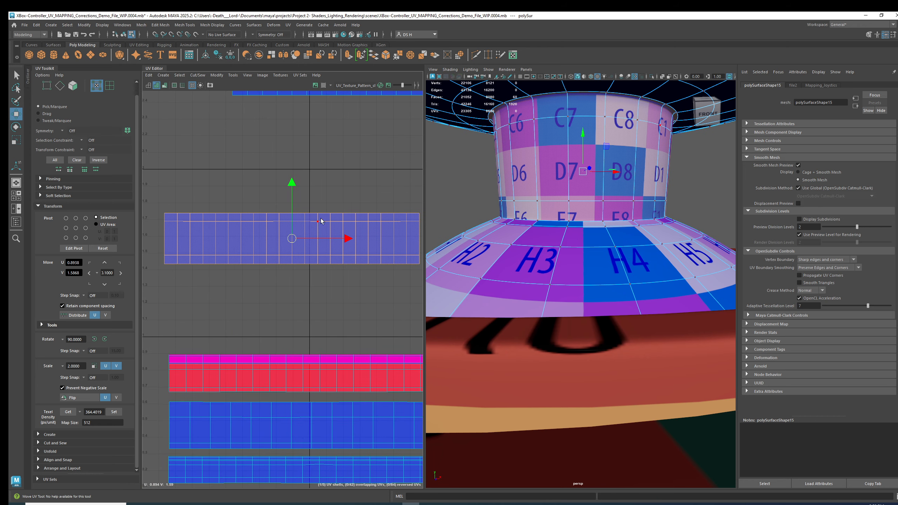
right_click_drag(360, 234, 323, 244, "alt")
middle_click_drag(322, 245, 314, 218, "alt")
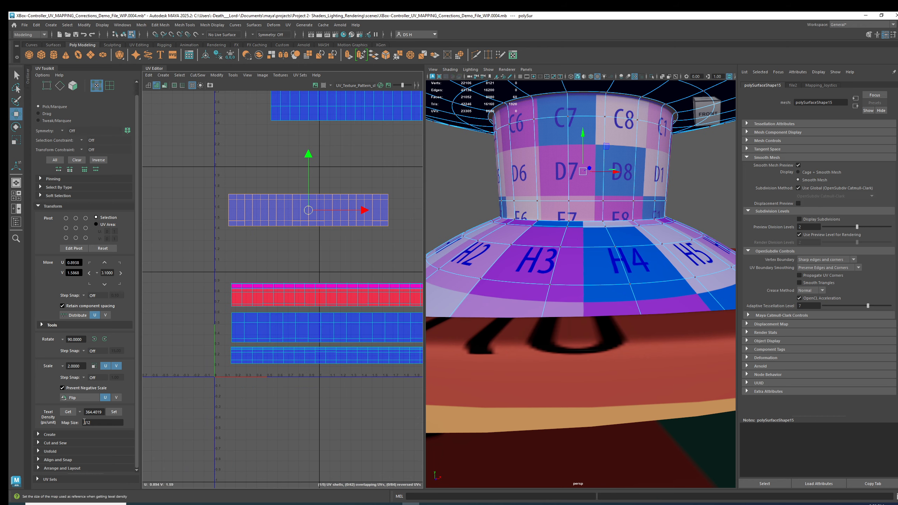
Look through the Cut and Sew tools, expand the Unfold tools and try Straighten UVs on the neck shell
left_click(39, 443)
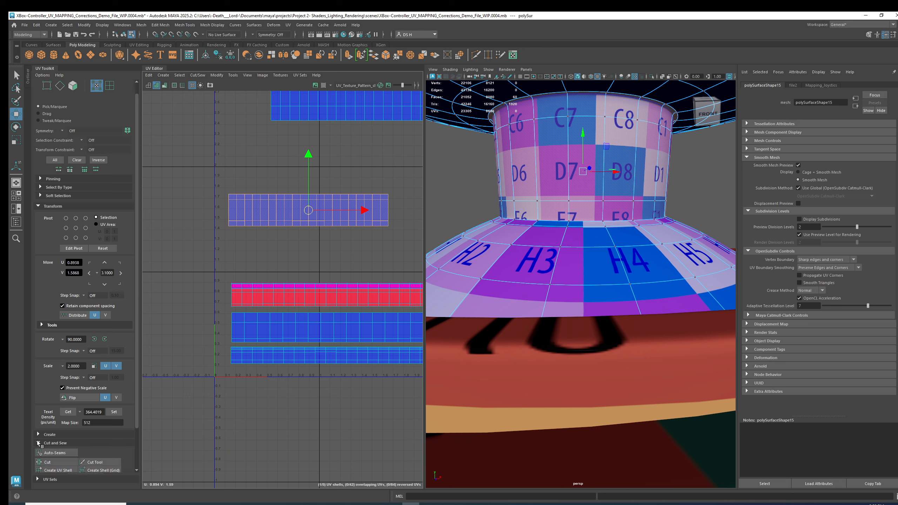
scroll(39, 443, "down", 3)
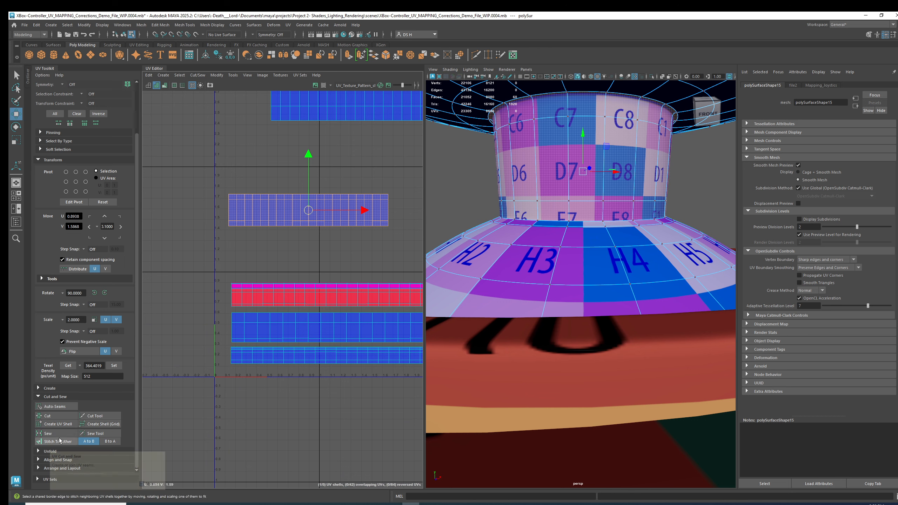
left_click(38, 396)
left_click(38, 433)
left_click(38, 433)
left_click(39, 451)
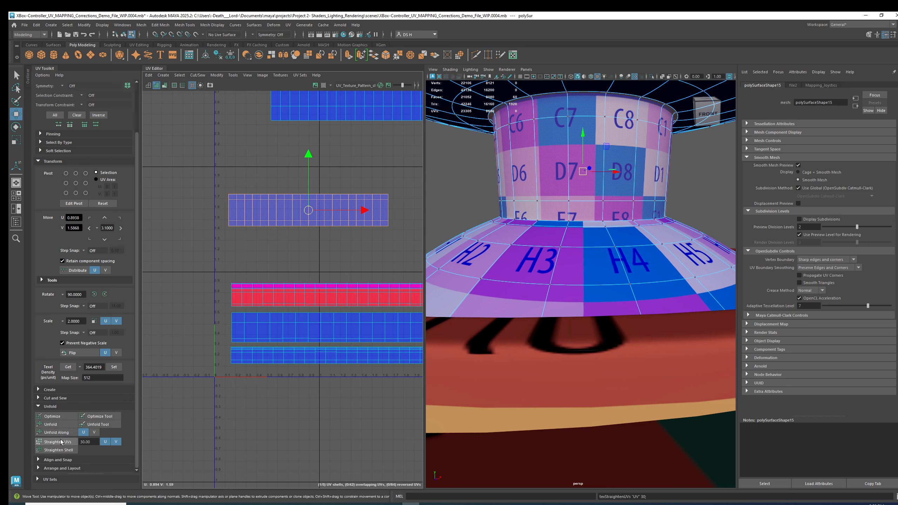
scroll(269, 222, "up", 2)
scroll(358, 228, "up", 3)
right_click_drag(358, 227, 366, 228, "alt")
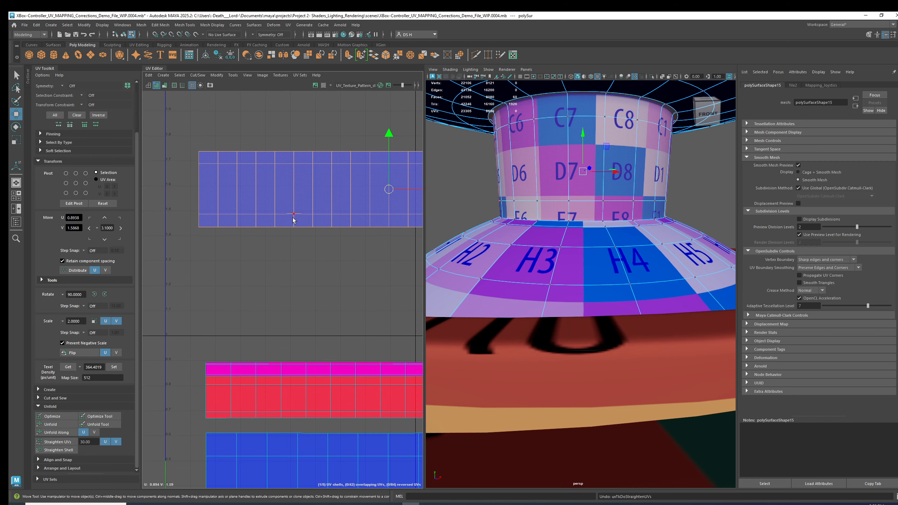
Straighten the neck shell's UVs in both U and V and check its edges
scroll(311, 274, "down", 4)
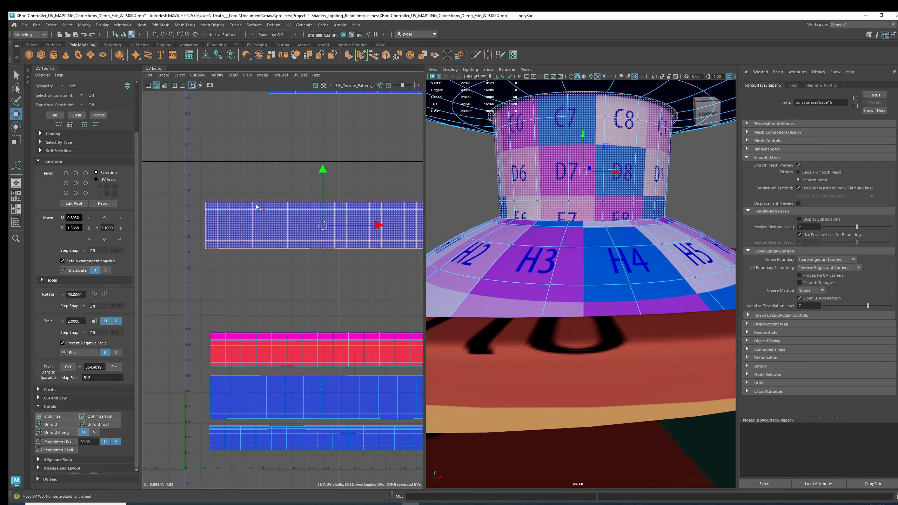
key("q")
scroll(342, 291, "up", 5)
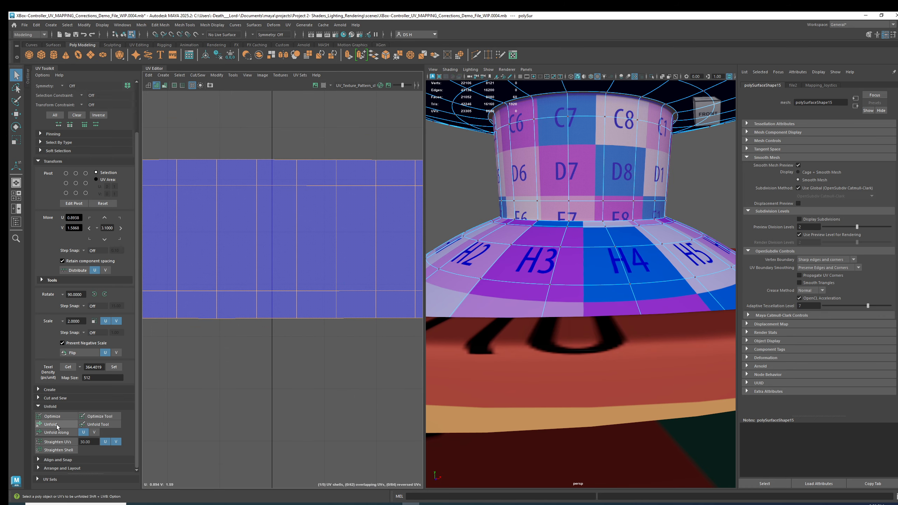
left_click(54, 442)
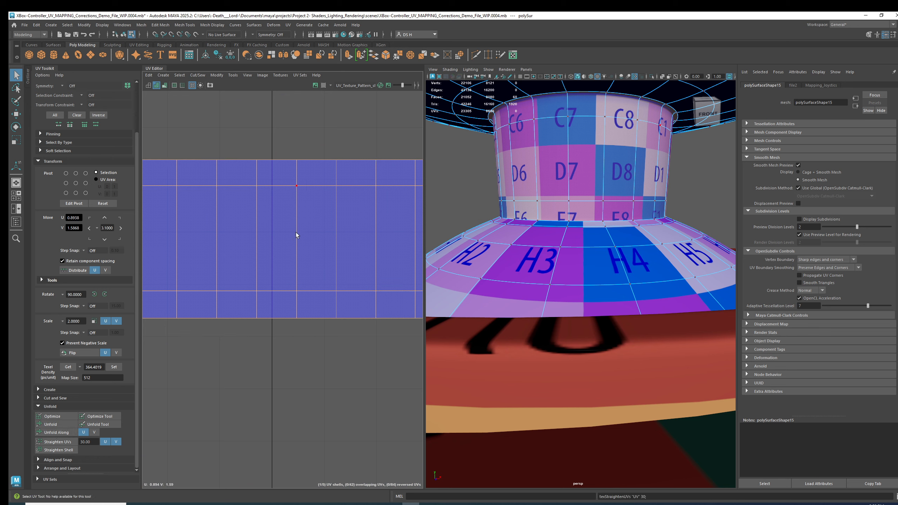
scroll(325, 253, "down", 6)
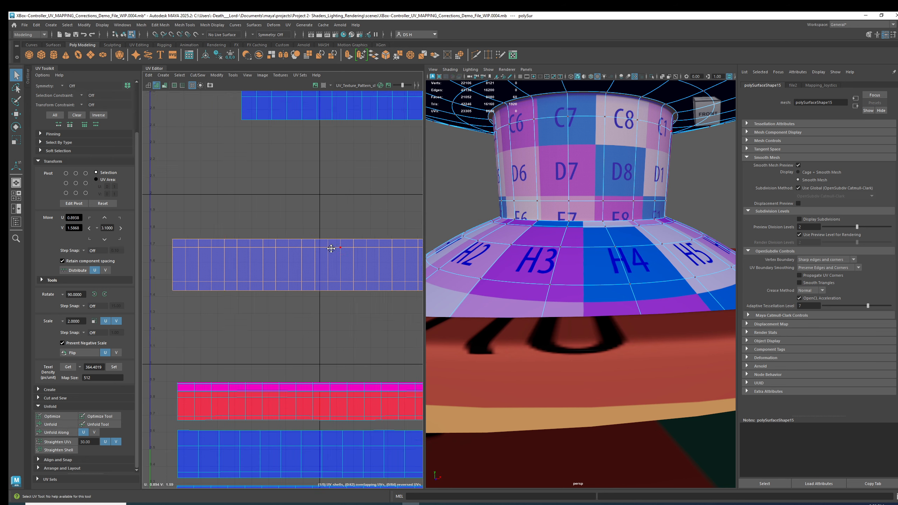
middle_click_drag(346, 255, 329, 250, "alt")
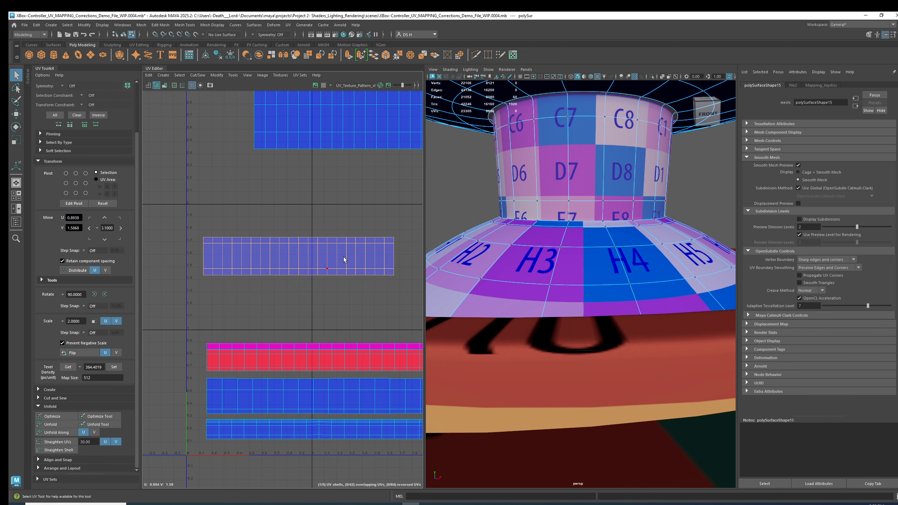
middle_click_drag(335, 201, 294, 245, "alt")
scroll(304, 243, "down", 5)
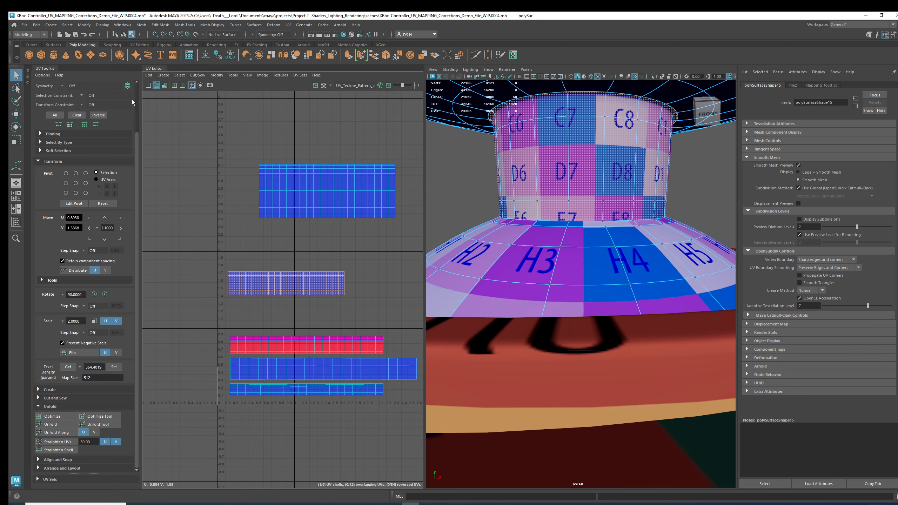
Select the flared base's UV shell in shell mode as the texel density reference
scroll(131, 99, "up", 3)
left_click(110, 97)
left_click(277, 181)
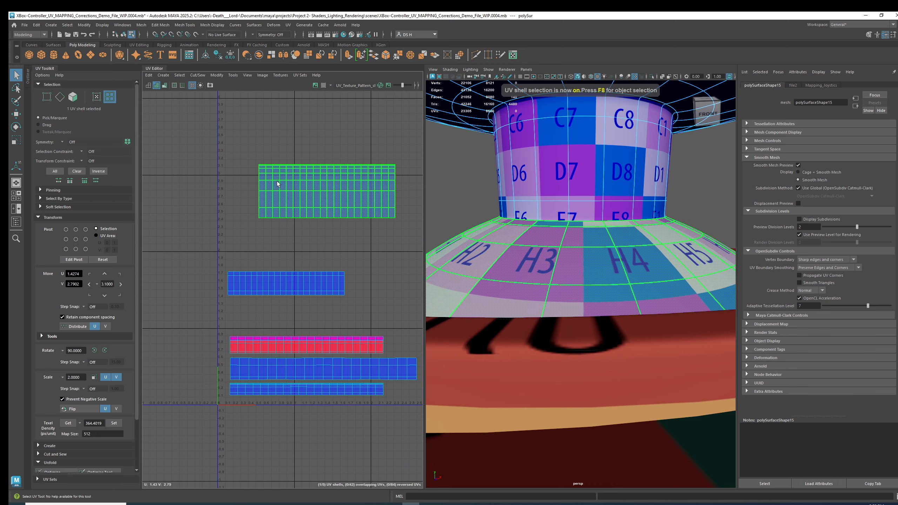
key("w")
scroll(66, 404, "down", 3)
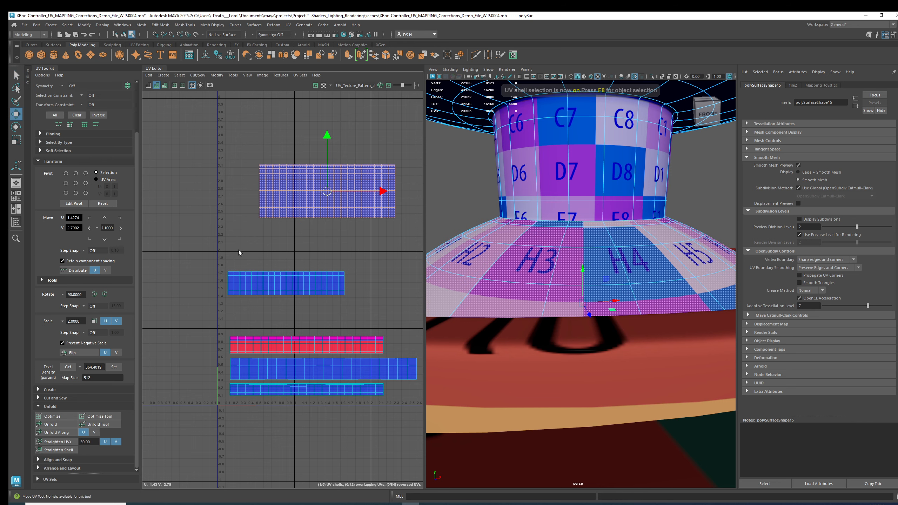
double_click(95, 368)
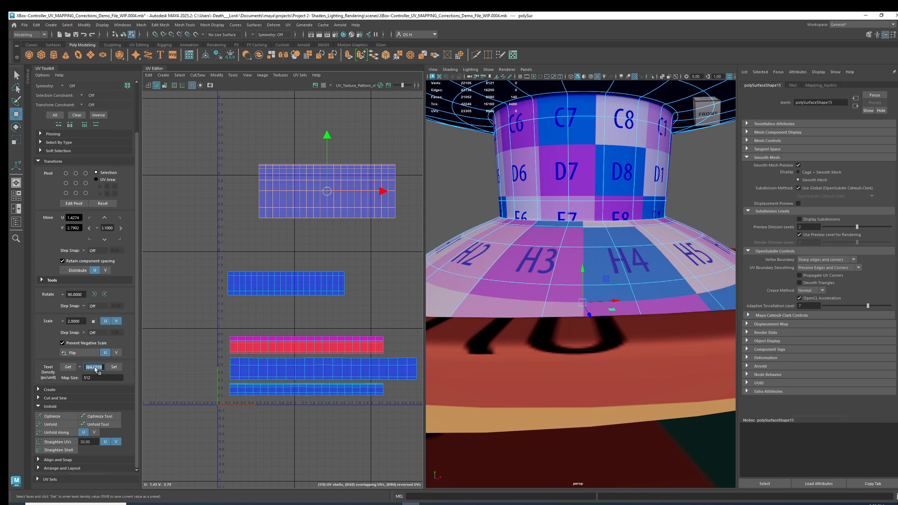
Set the thumbstick neck shell's texel density to 364.4019 and check its checkers on the unsmoothed model
left_click(267, 289)
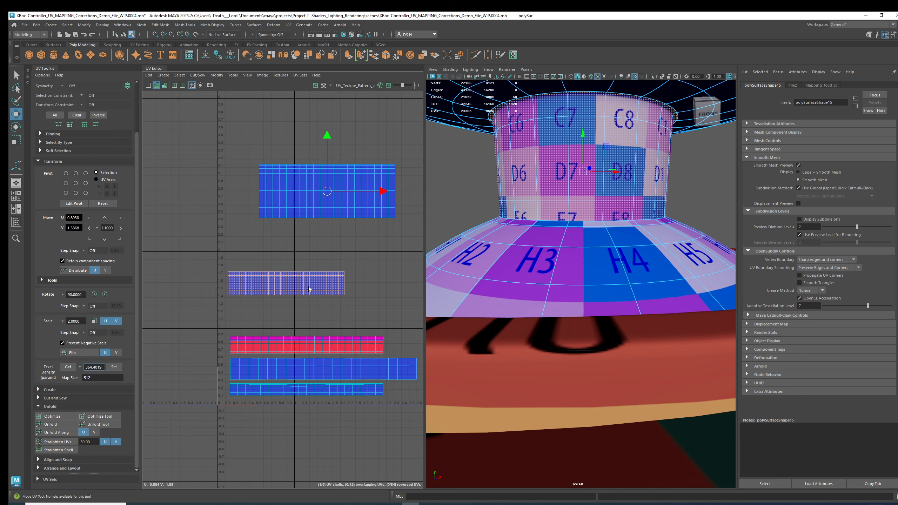
middle_click_drag(308, 288, 308, 296, "alt")
key("1")
left_click(114, 367)
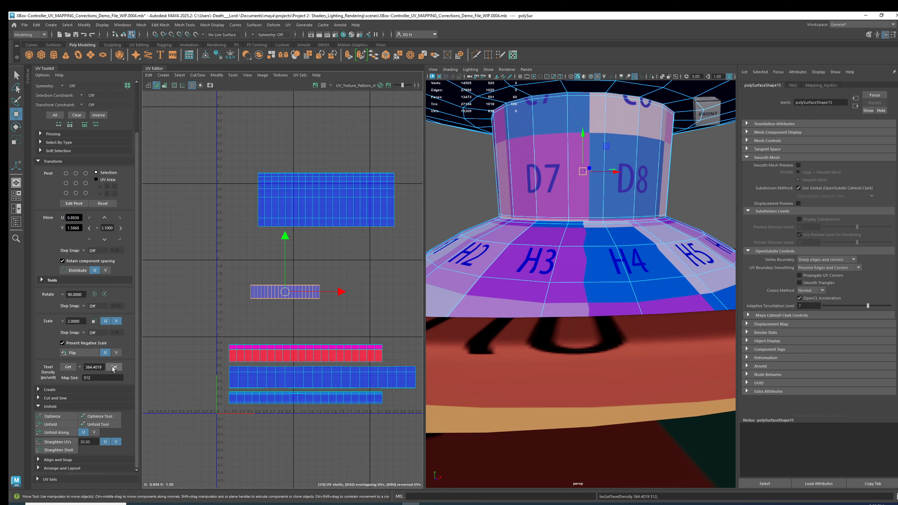
right_click_drag(588, 272, 607, 198, "alt")
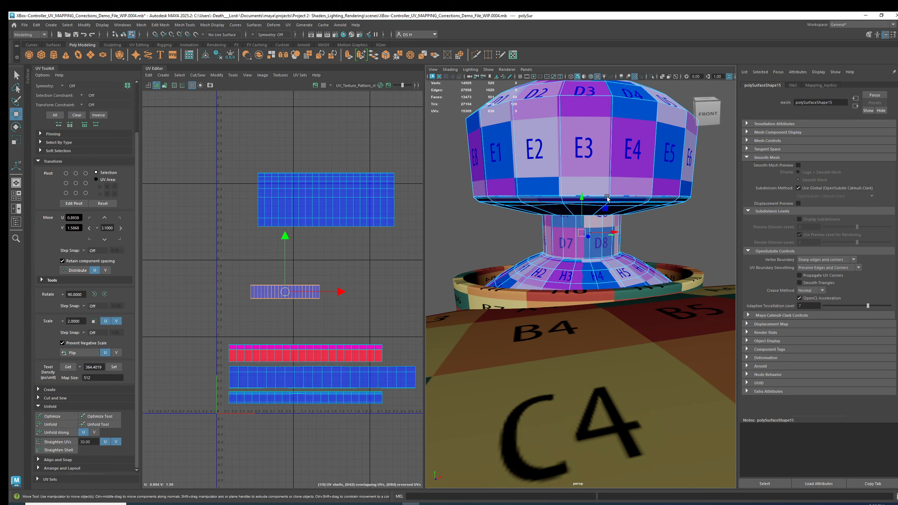
left_click(327, 325)
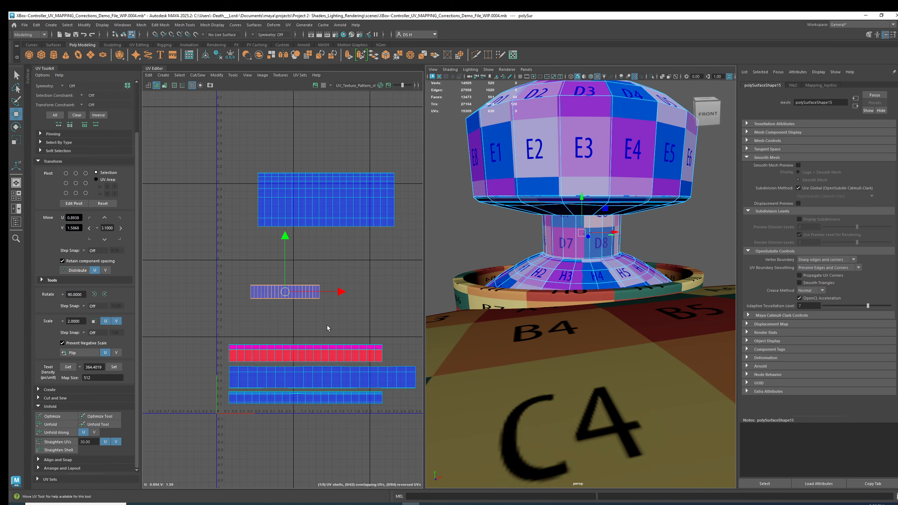
left_click(278, 297)
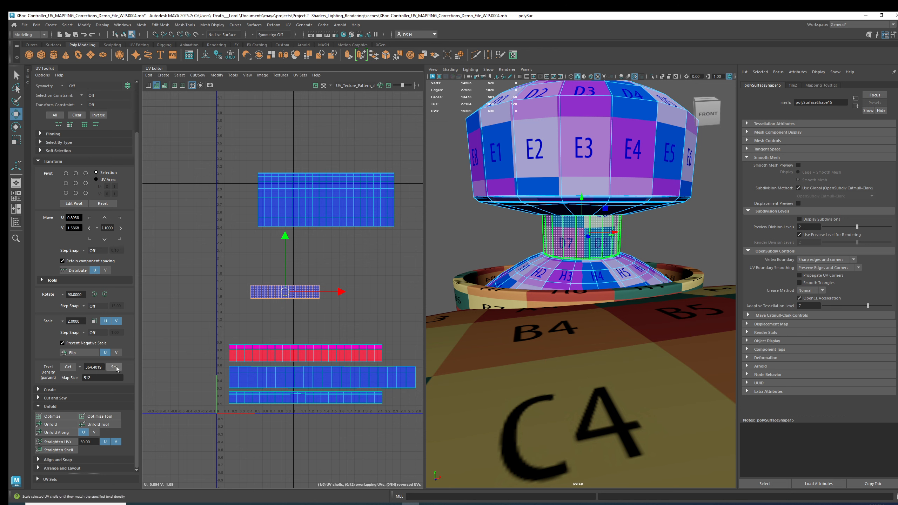
left_click_drag(590, 226, 595, 224, "alt")
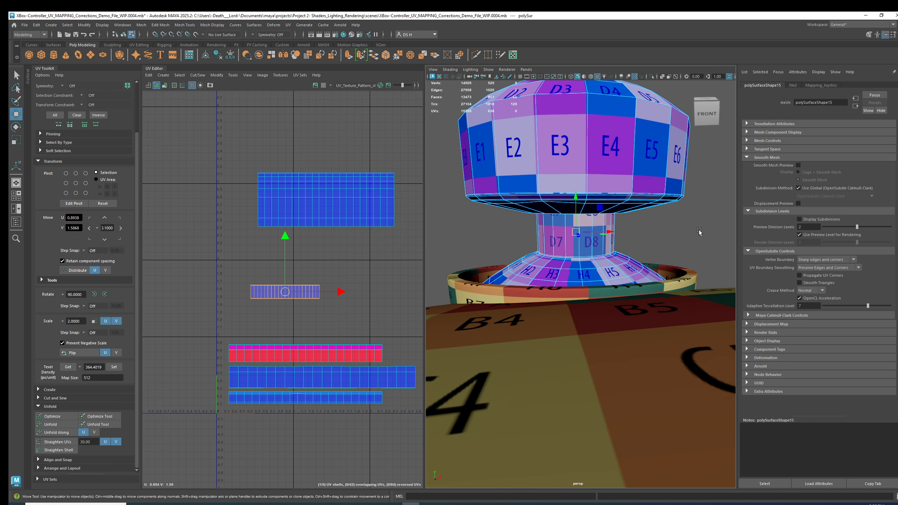
Return to object mode, inspect the thumbstick's checkers from the side with nothing selected, and reselect the thumbstick
left_click(699, 231)
right_click_drag(621, 242, 661, 224)
left_click(666, 224)
scroll(635, 232, "down", 5)
left_click_drag(634, 231, 674, 228, "alt")
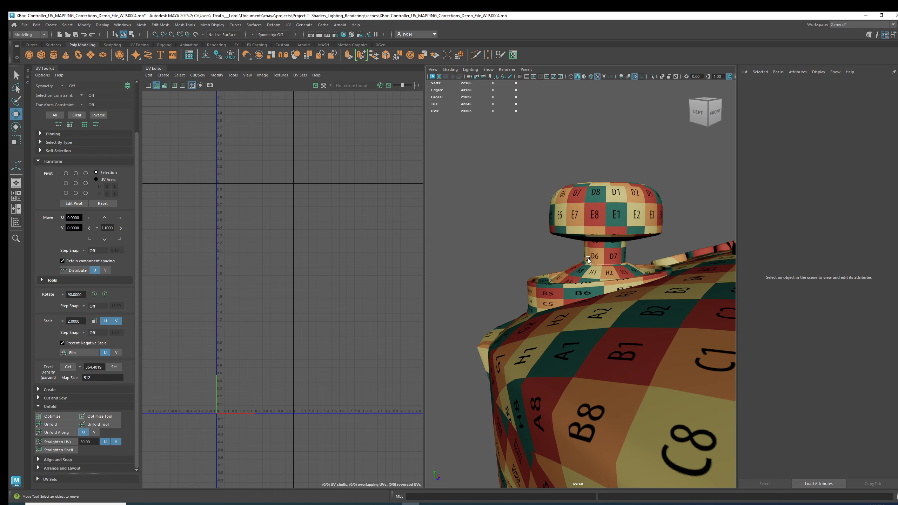
left_click_drag(597, 210, 595, 248, "alt")
left_click(594, 279)
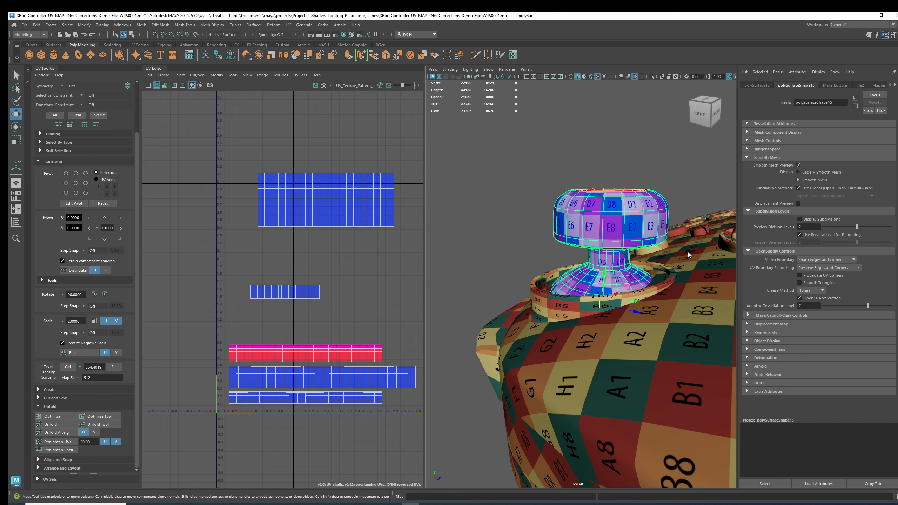
Select the thumbstick cap's side UV shell and move it to free space below the other shells
scroll(115, 109, "up", 3)
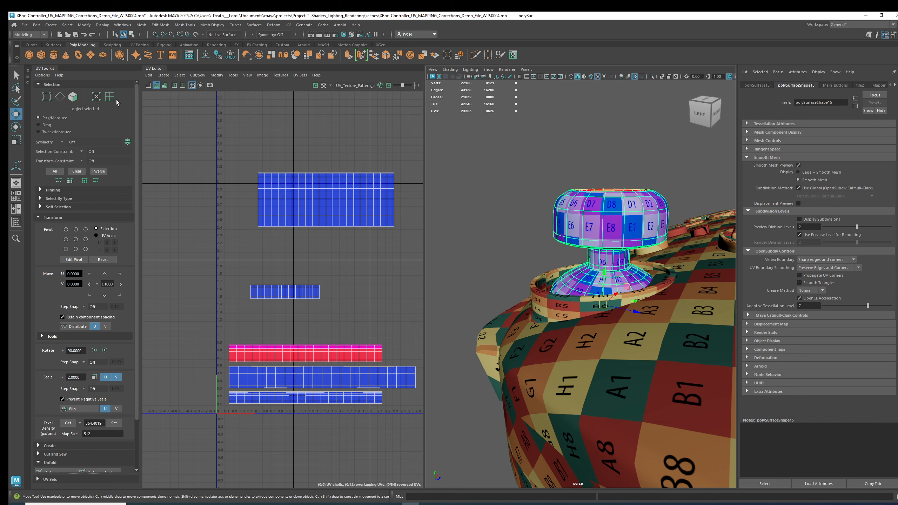
left_click(112, 94)
left_click(578, 284)
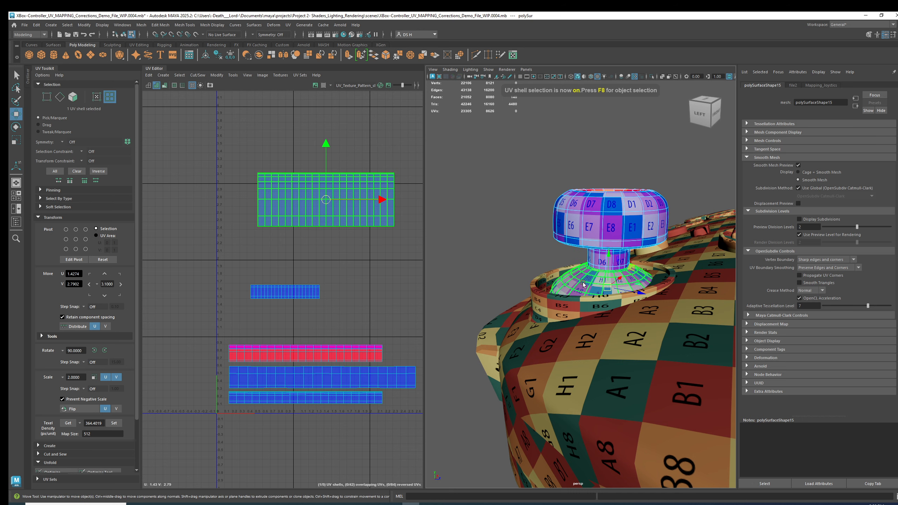
left_click(609, 216)
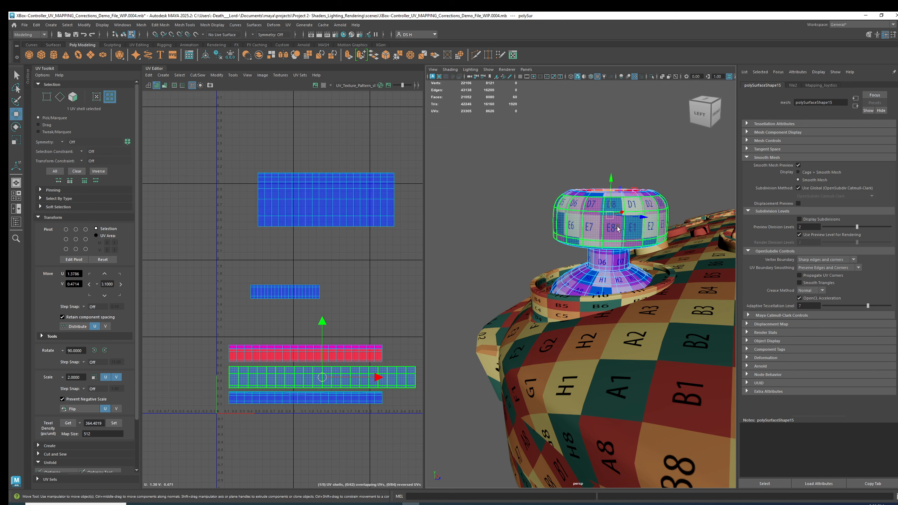
middle_click_drag(320, 401, 294, 378, "alt")
left_click_drag(297, 355, 303, 434)
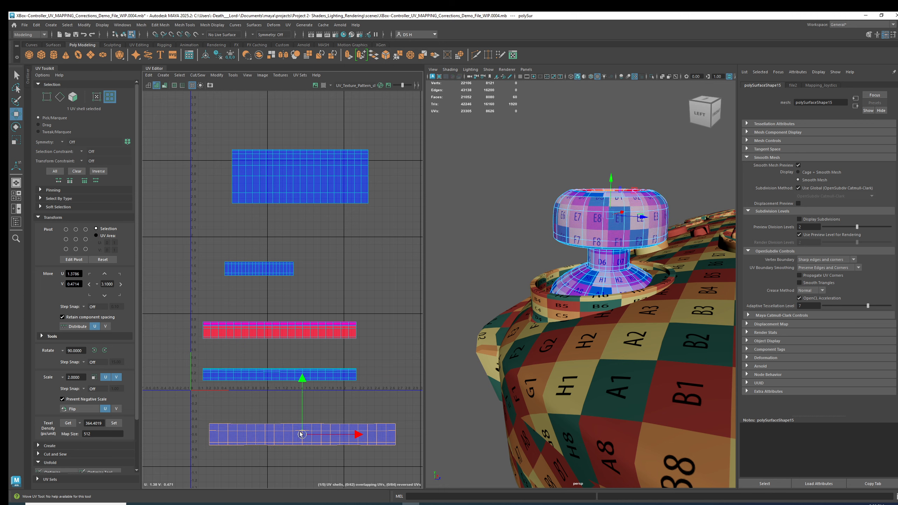
middle_click_drag(311, 420, 301, 329, "alt")
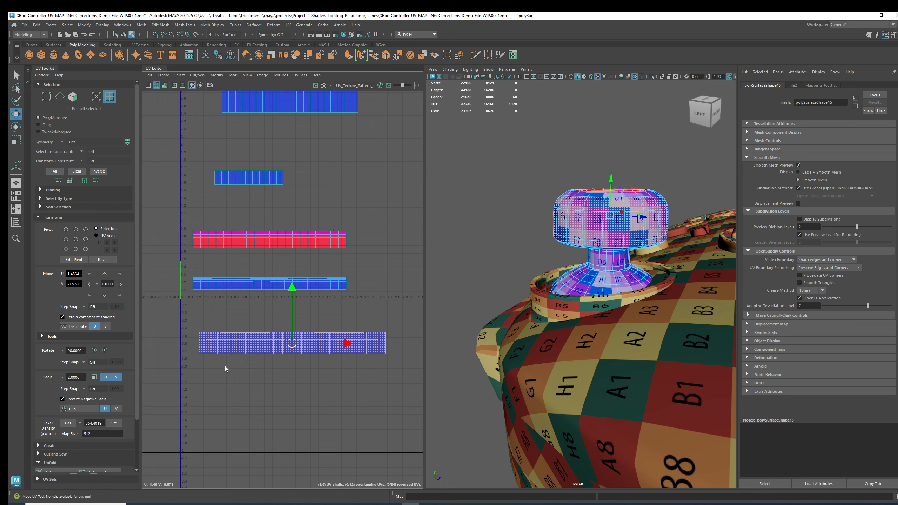
mouse_move(291, 343)
left_mouse_down()
mouse_move(310, 324)
mouse_move(291, 334)
left_mouse_up()
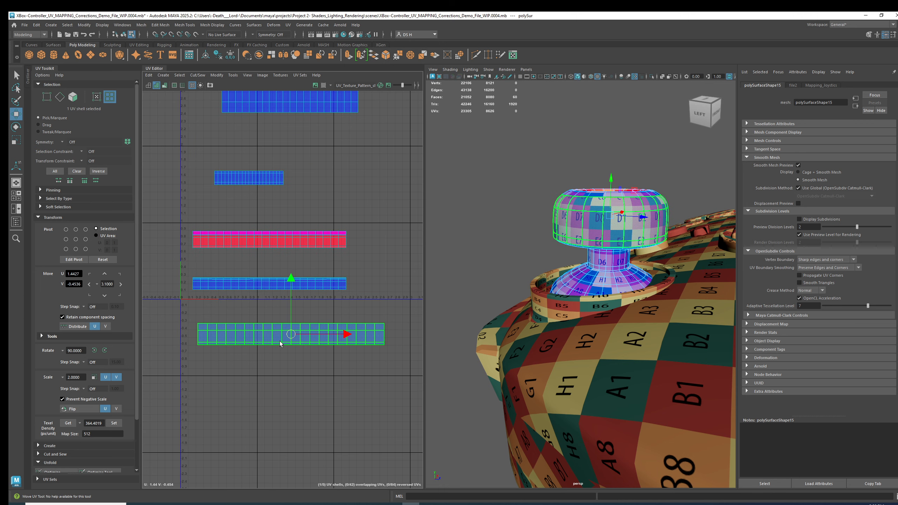
Set the cap side shell's texel density to 364.4019 and compare its checkers with the neck and base
left_click(69, 423)
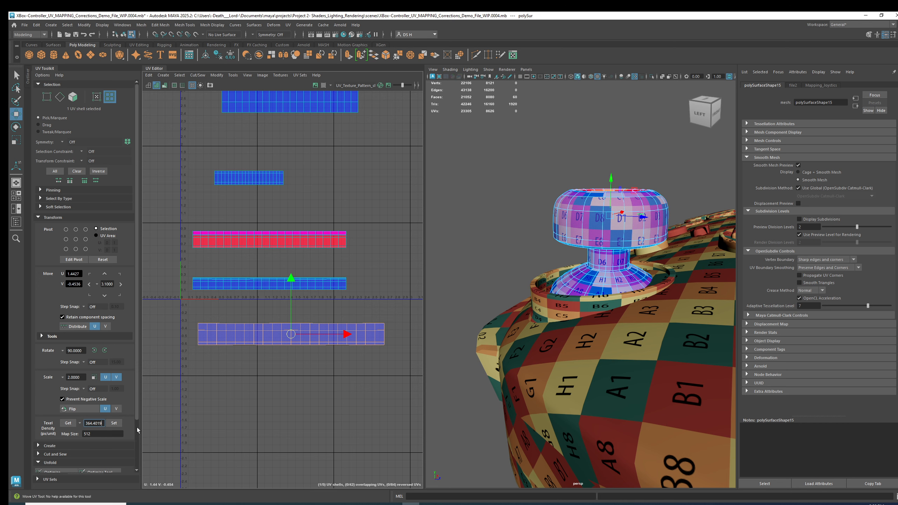
left_click(112, 423)
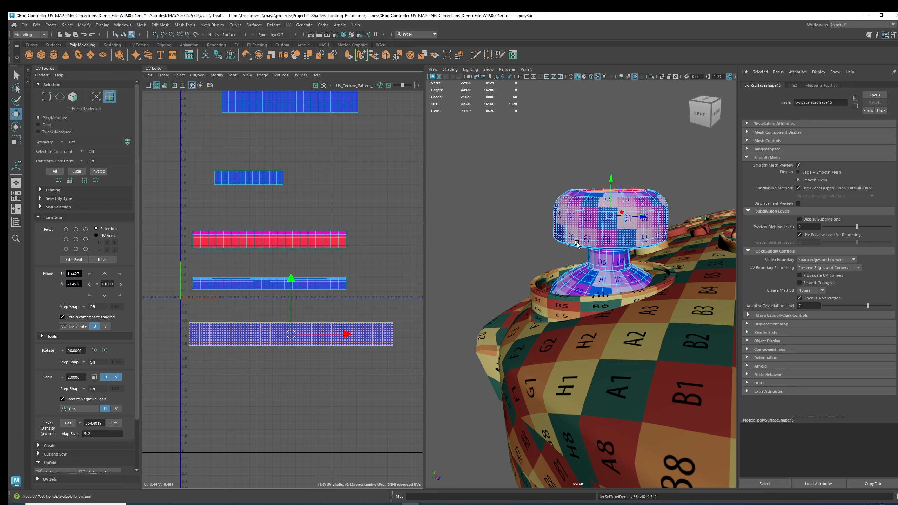
right_click_drag(607, 211, 663, 124, "alt")
middle_click_drag(663, 120, 632, 158, "alt")
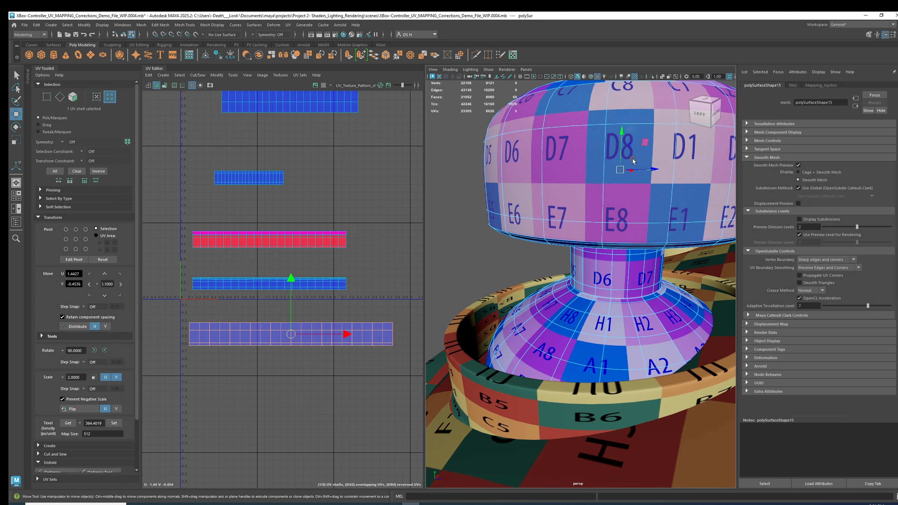
mouse_move(632, 198)
right_mouse_down("alt")
mouse_move(640, 252)
mouse_move(622, 205)
right_mouse_up("alt")
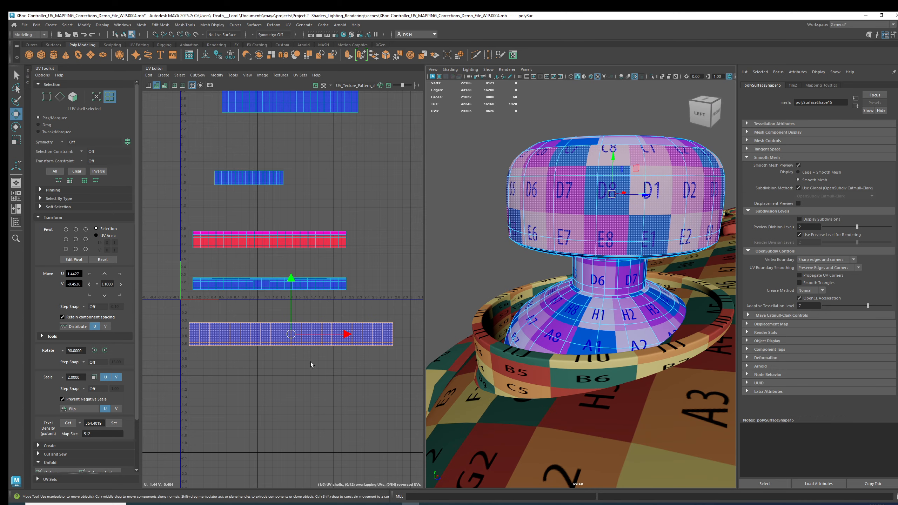
Move the cap side shell above the flared base's shell and shift the base shell down to leave a gap between them
middle_click_drag(318, 362, 300, 390, "alt")
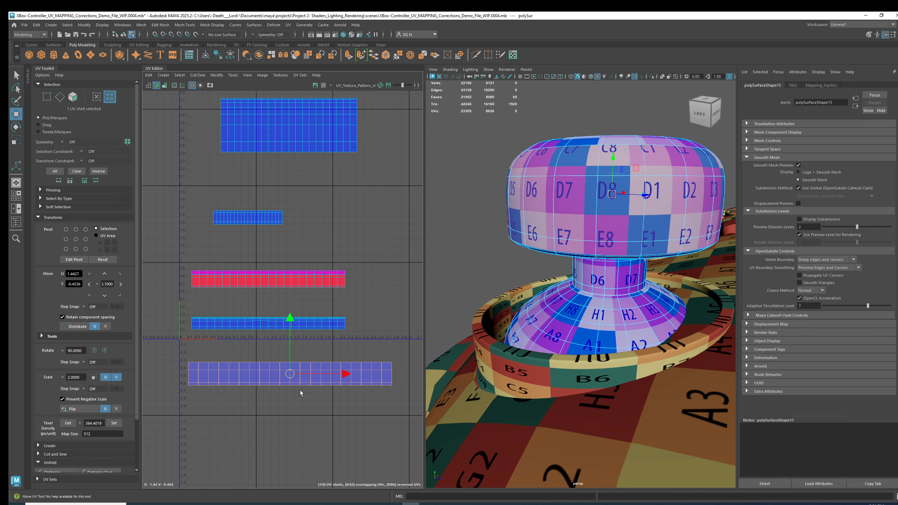
left_click(267, 439)
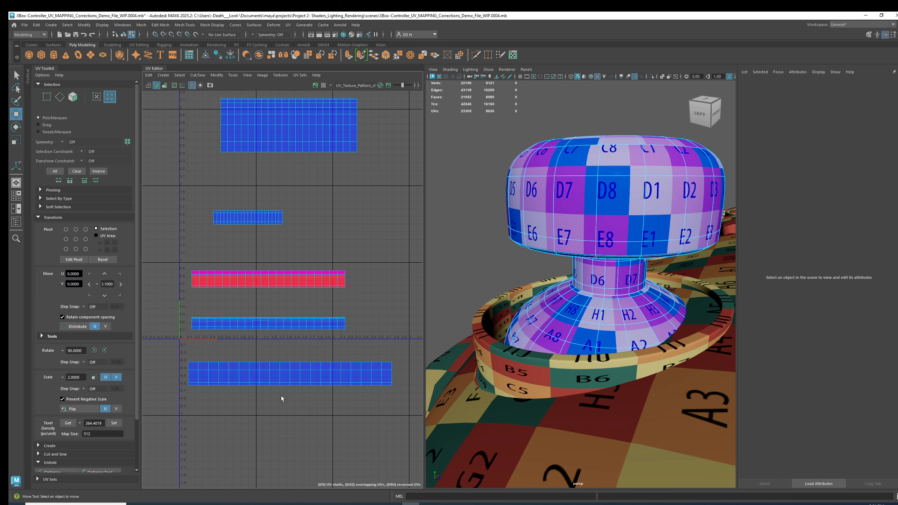
scroll(325, 408, "down", 3)
left_click(300, 389)
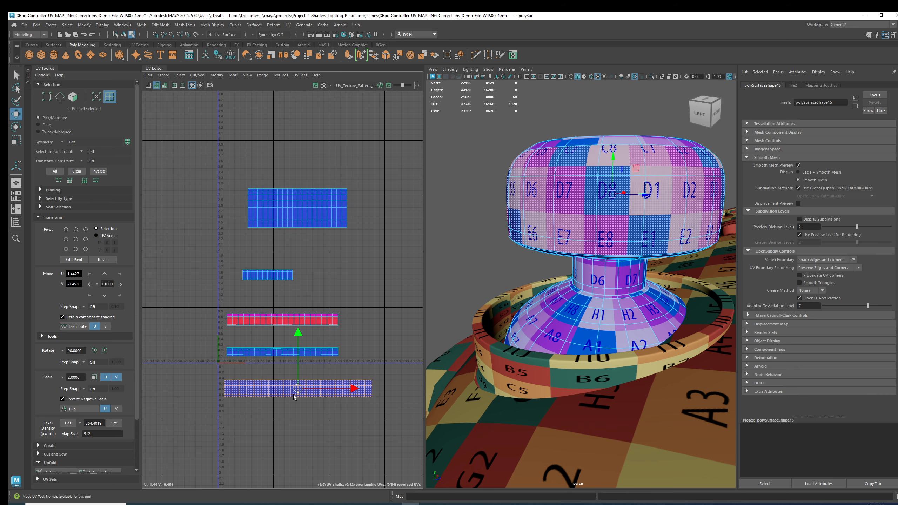
left_click_drag(301, 390, 331, 173)
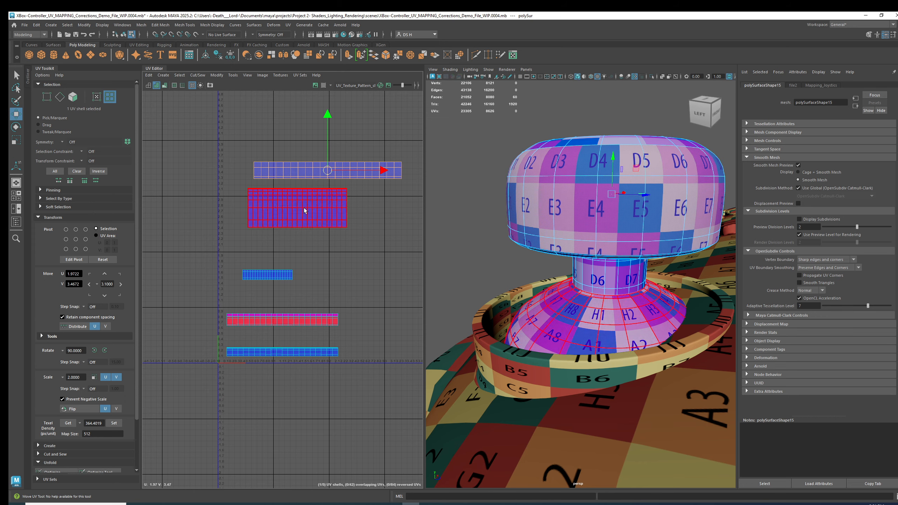
left_click(327, 208)
left_click_drag(313, 224, 348, 253)
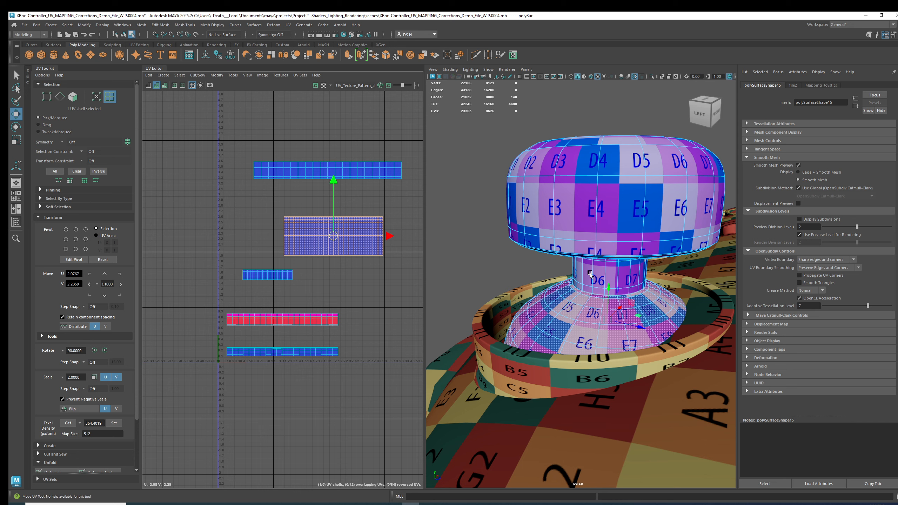
Place the neck shell between the cap side and base shells, and lower the cap side shell closer to it
left_click(262, 275)
left_click_drag(268, 268, 333, 204)
left_click(318, 269)
left_click_drag(594, 301, 637, 284, "alt")
middle_click_drag(637, 284, 475, 289, "alt")
left_click(350, 173)
left_click_drag(328, 171, 336, 185)
left_click(339, 250)
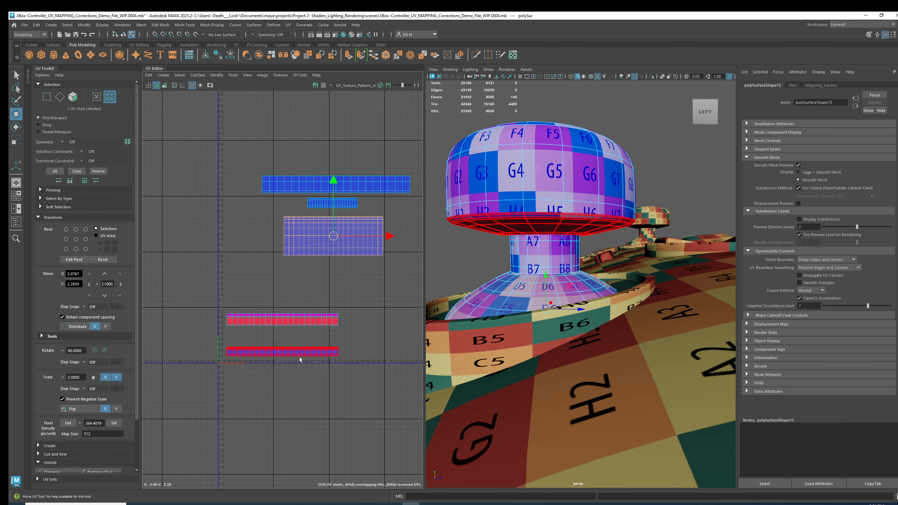
Move the cap top's reversed UV shell above the cap side shell
left_click(300, 324)
mouse_move(609, 212)
left_mouse_down("alt")
mouse_move(608, 234)
mouse_move(598, 215)
left_mouse_up("alt")
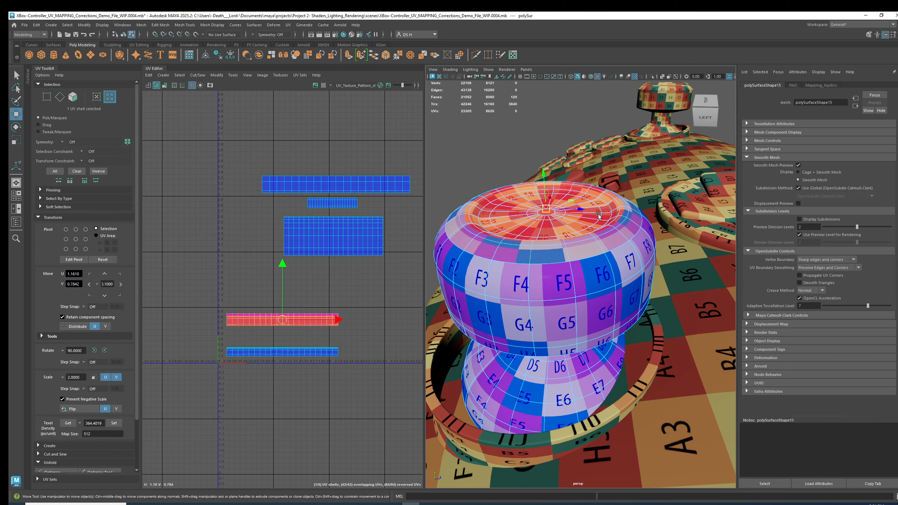
left_click_drag(315, 320, 364, 155)
left_click_drag(562, 226, 555, 247, "alt")
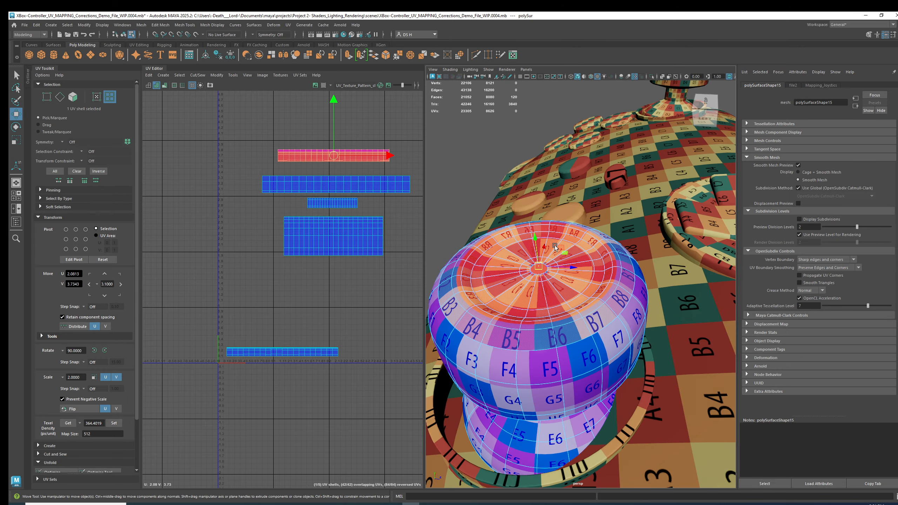
Unfold the cap top's UV shell
left_click(533, 268)
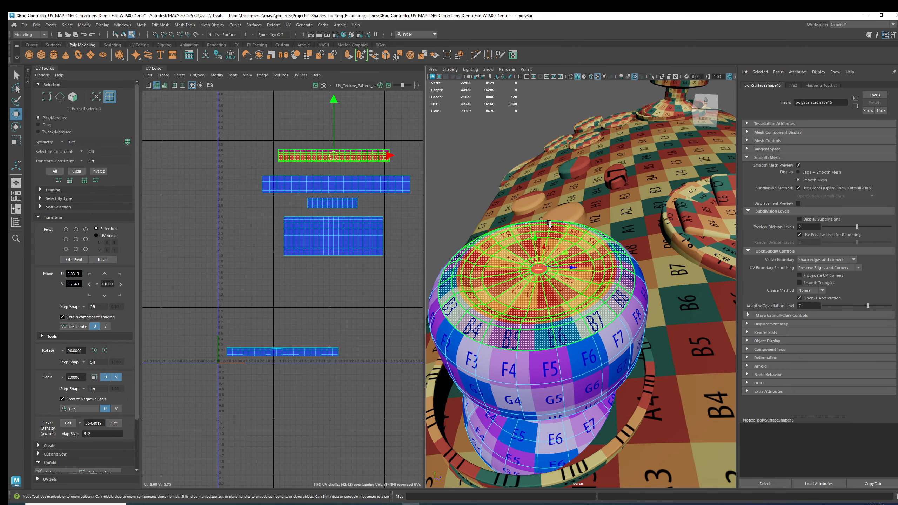
left_click(39, 217)
left_click(51, 261)
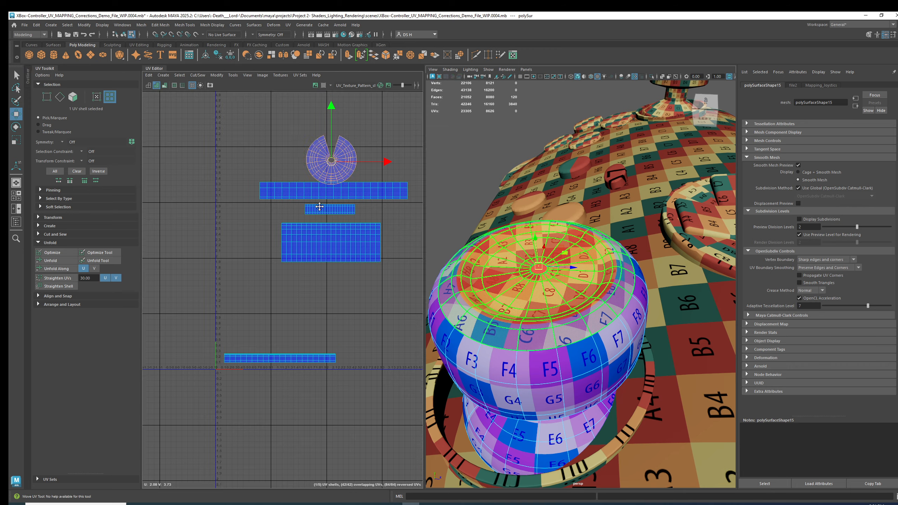
Move and sew the open radial seam edges of the cap top's UV shell to close the disc
scroll(323, 196, "up", 8)
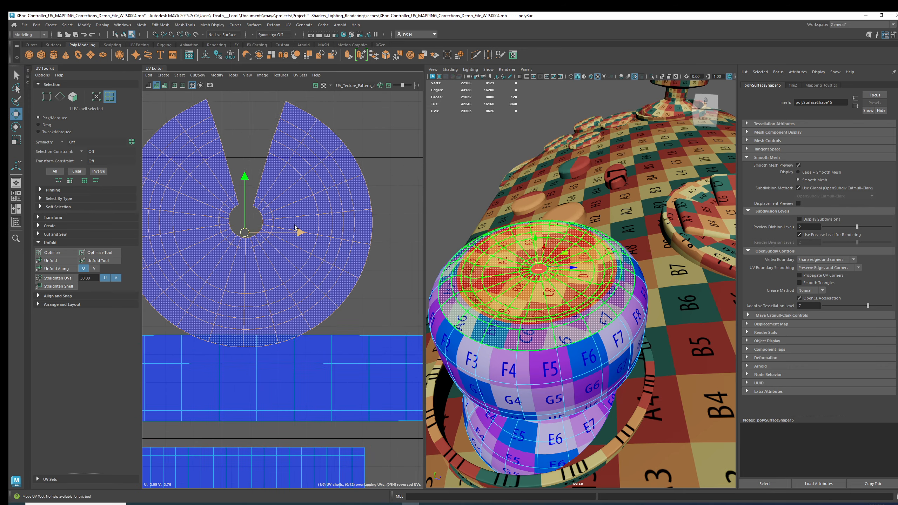
middle_click_drag(301, 244, 350, 255, "alt")
right_click_drag(345, 160, 347, 126)
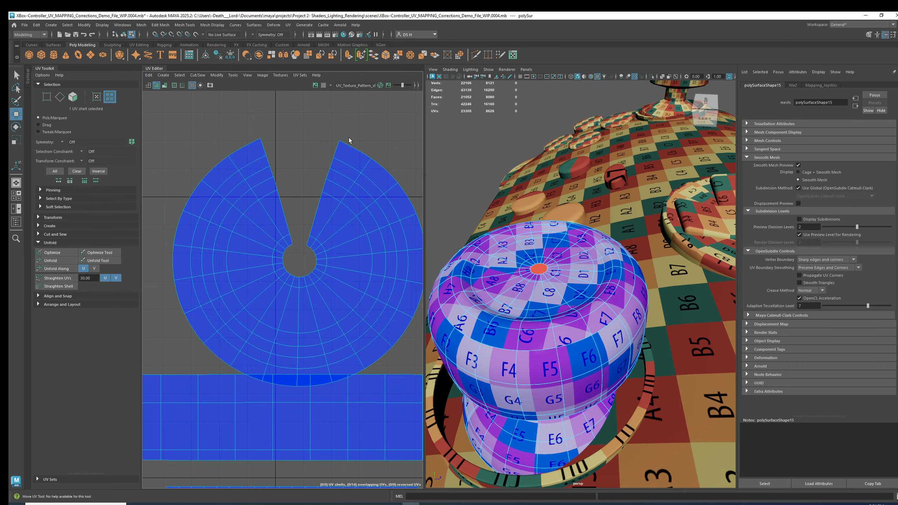
left_click(336, 153)
left_click(340, 151)
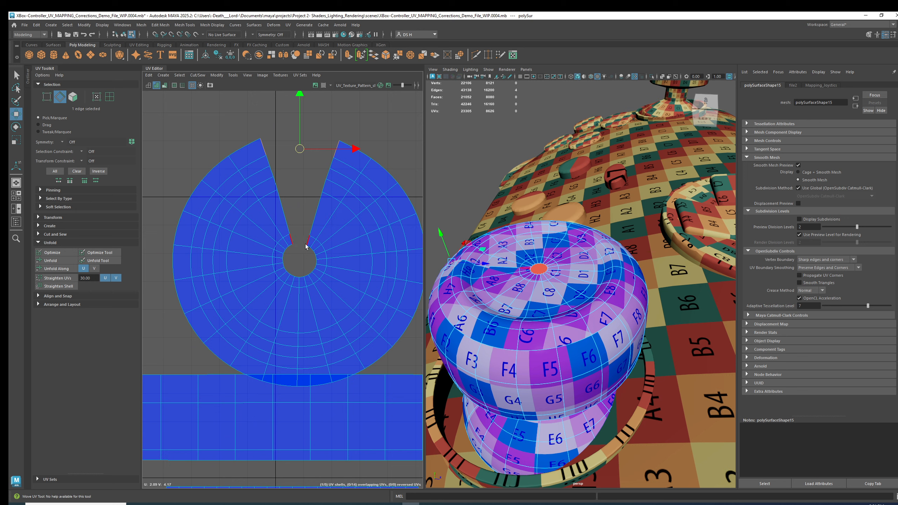
key("1")
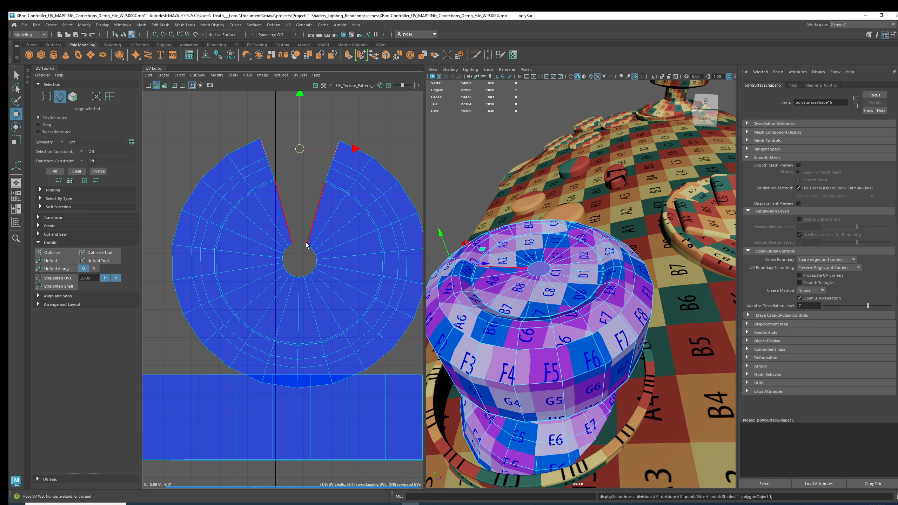
scroll(305, 230, "up", 2)
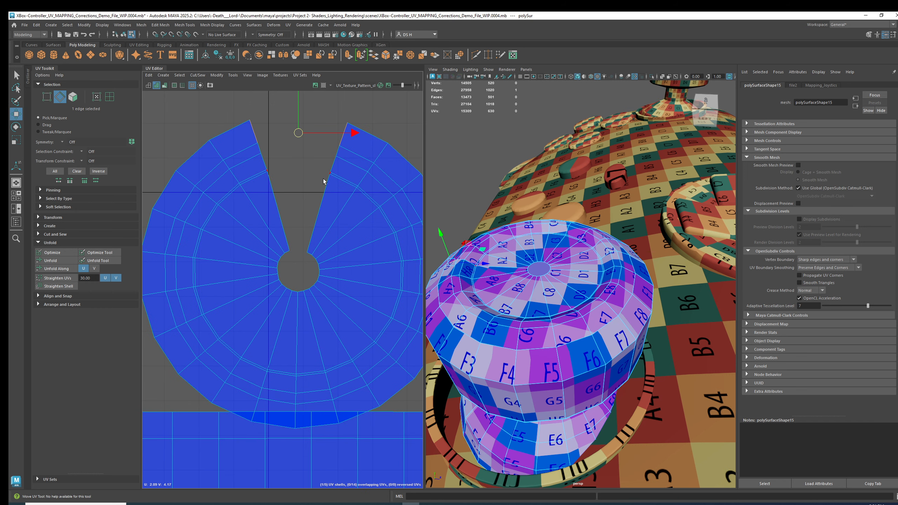
double_click(310, 240)
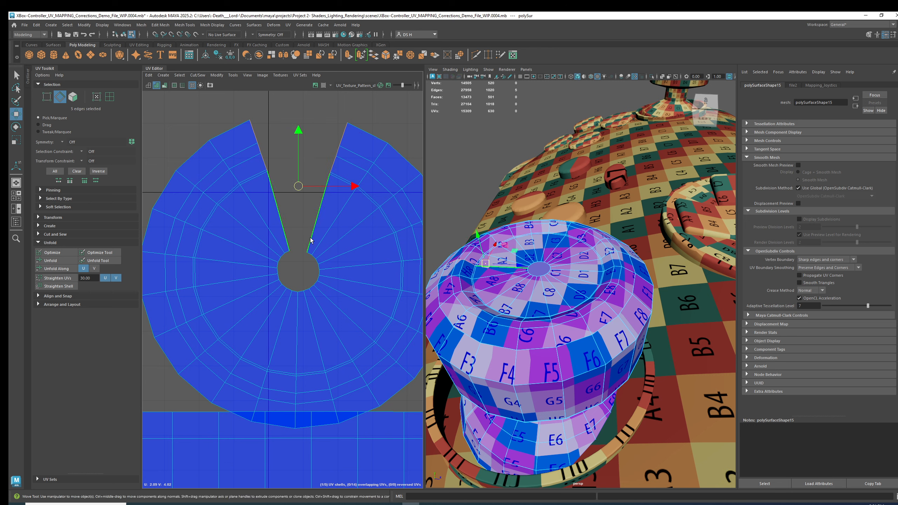
scroll(334, 223, "down", 3)
middle_click_drag(347, 198, 295, 237, "alt")
right_click(328, 146, "shift")
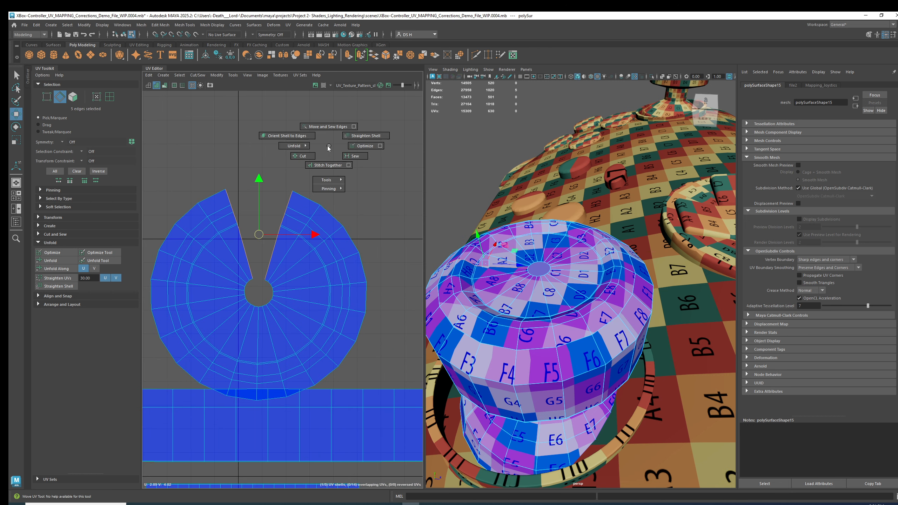
left_click(334, 123)
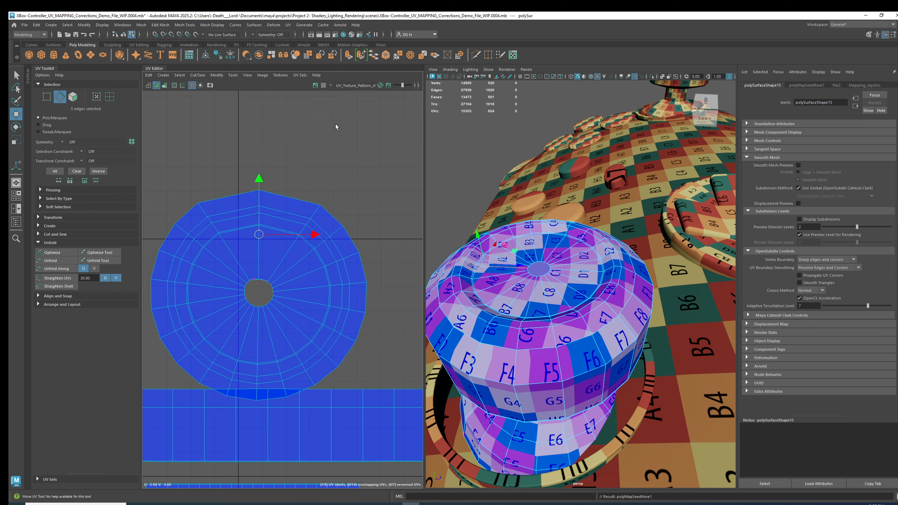
Unfold and optimize the cap top's sewn UV shell
left_click(109, 96)
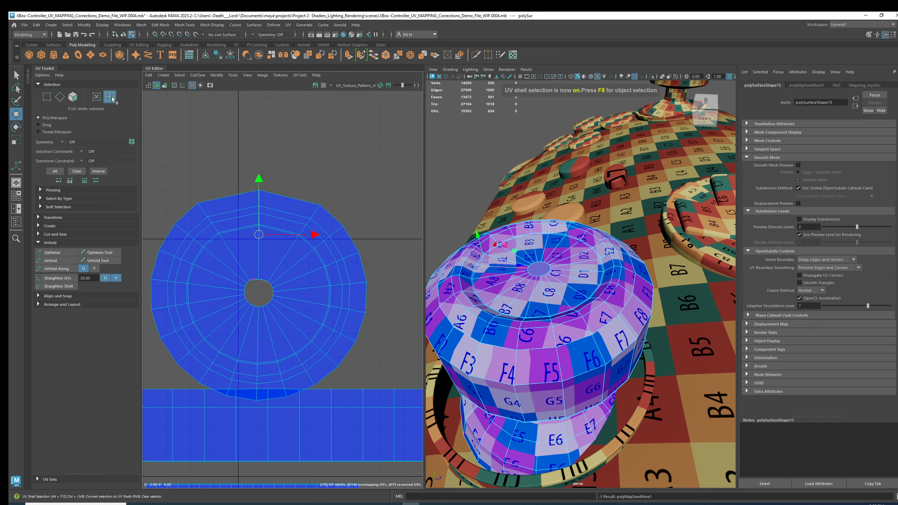
left_click(201, 231)
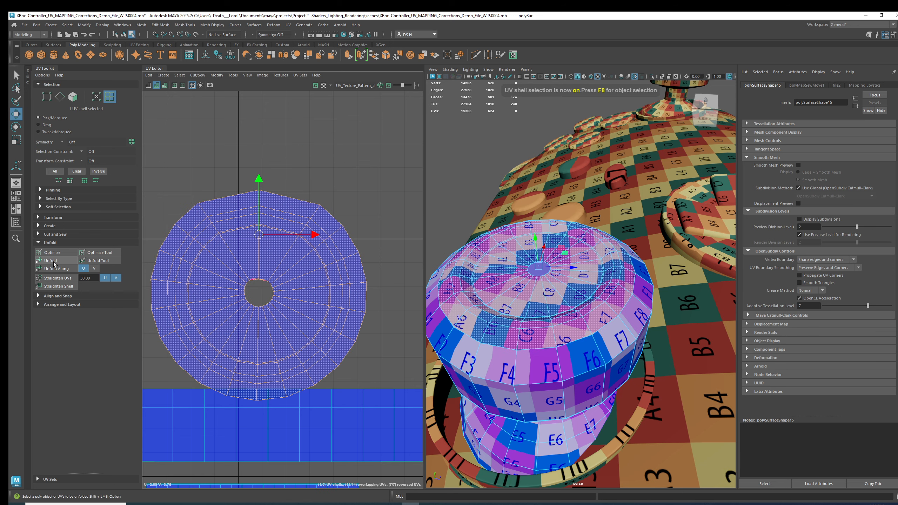
left_click(51, 261)
left_click(53, 252)
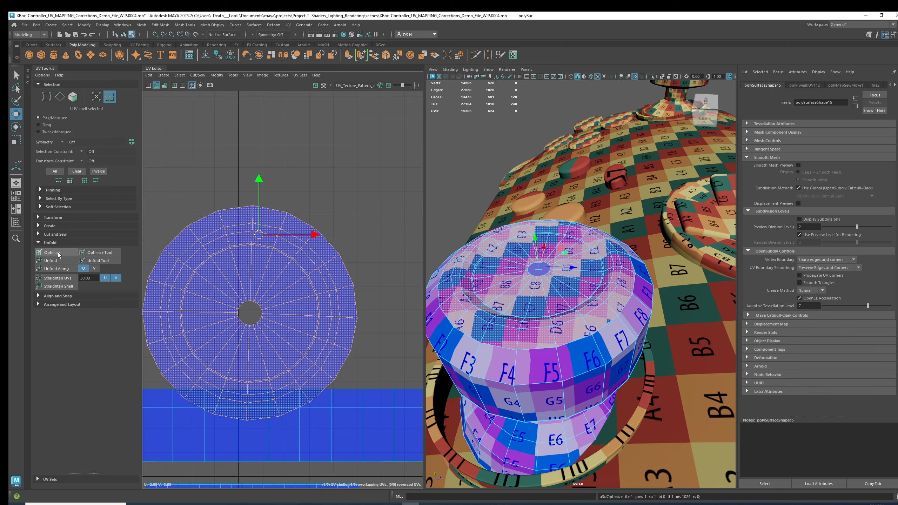
Scale the cap top's UV shell down uniformly to about half its size
scroll(336, 290, "down", 3)
middle_click_drag(336, 290, 383, 241, "alt")
key("r")
mouse_move(310, 266)
left_mouse_down()
mouse_move(286, 276)
mouse_move(305, 272)
left_mouse_up()
key("w")
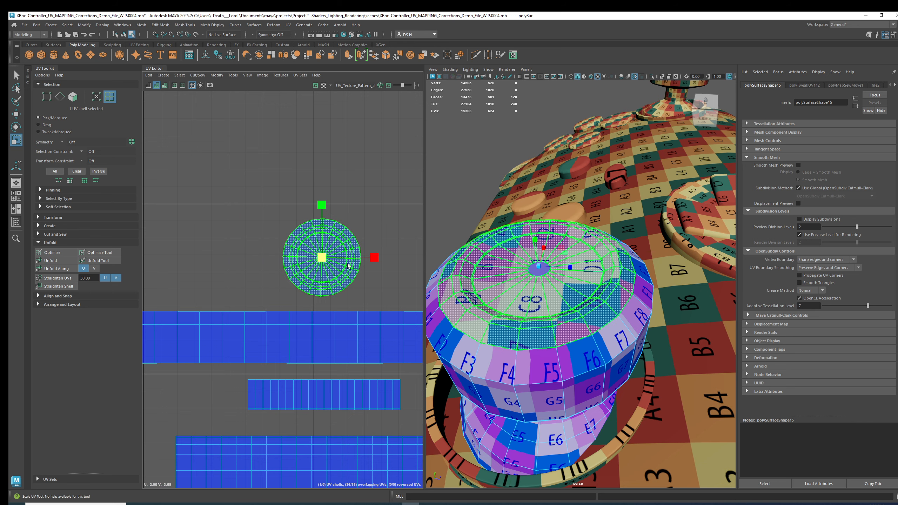
Straighten the cap side's UV shell in U and V with a 30-degree tolerance, and nudge its position slightly
middle_click_drag(420, 292, 382, 223, "alt")
scroll(382, 223, "down", 2)
left_click(286, 257)
scroll(286, 256, "down", 1)
middle_click_drag(287, 256, 237, 237, "alt")
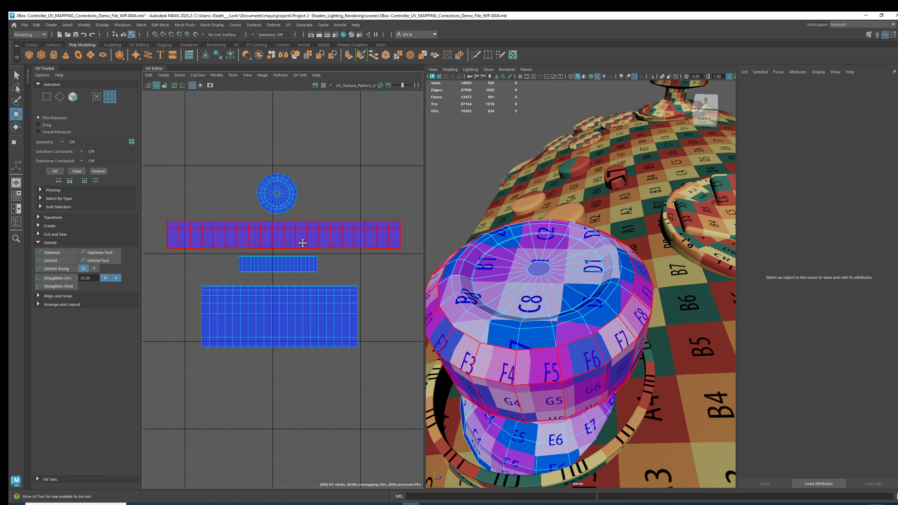
left_click_drag(657, 339, 671, 290, "alt")
key("3")
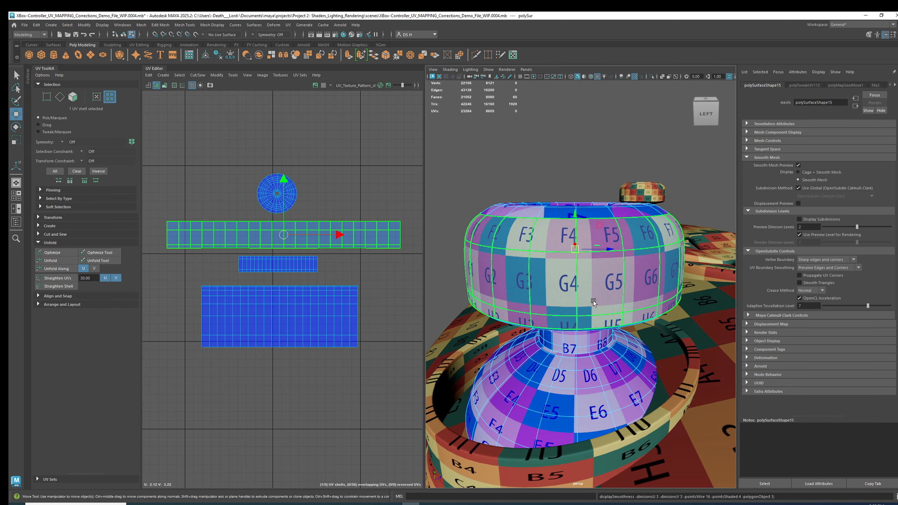
key("1")
scroll(241, 231, "up", 4)
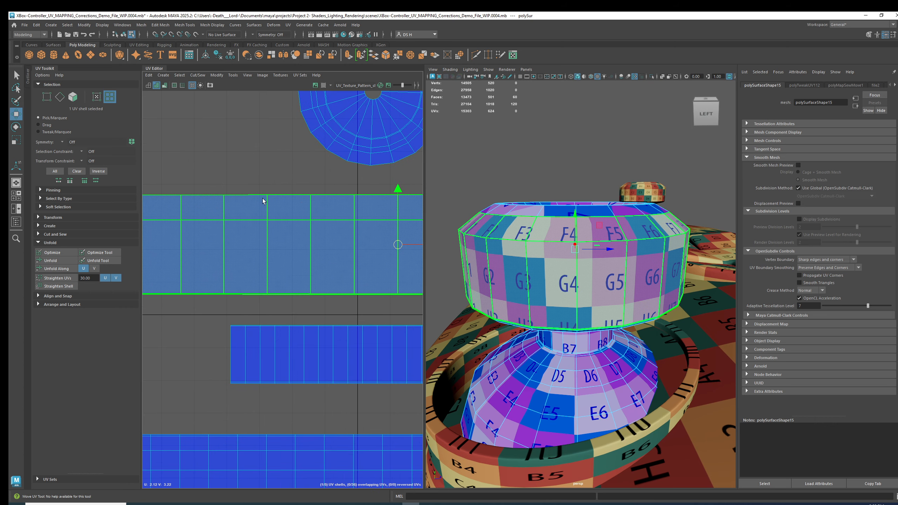
left_click(62, 278)
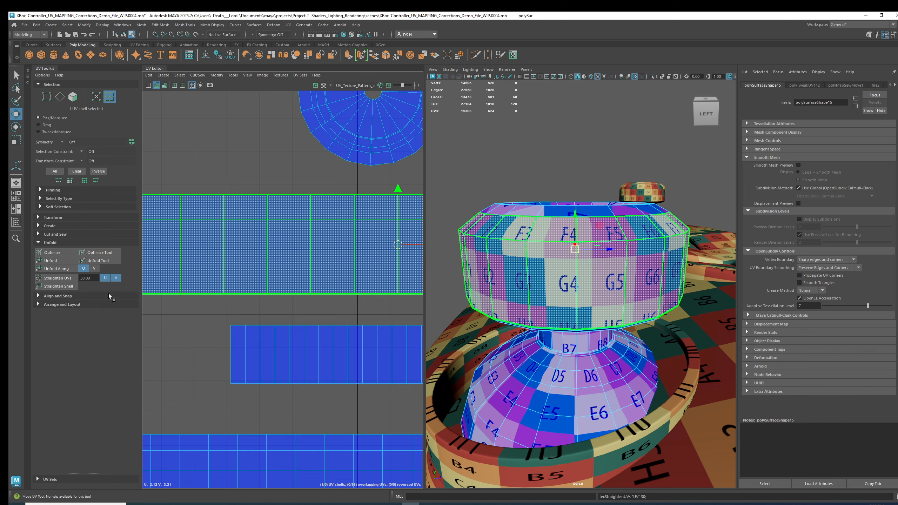
scroll(268, 273, "down", 8)
mouse_move(268, 272)
left_mouse_down()
mouse_move(244, 270)
mouse_move(267, 269)
left_mouse_up()
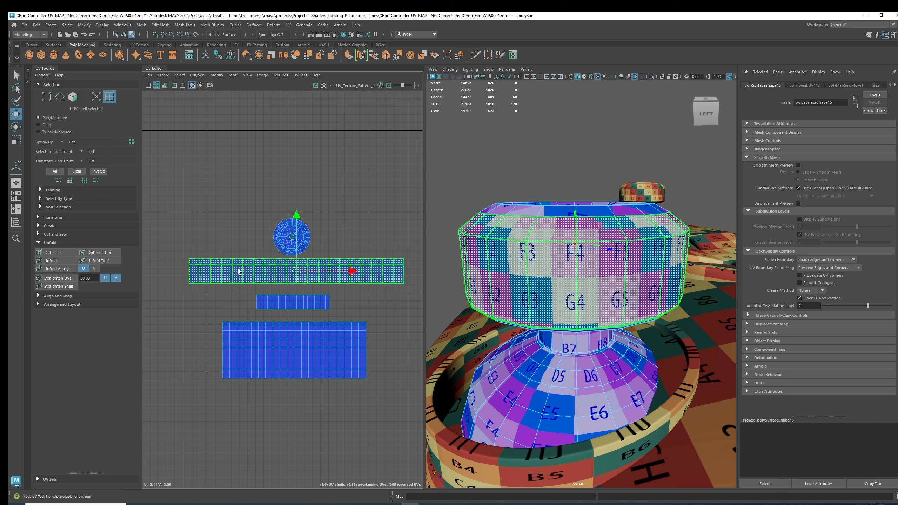
Get the cap side shell's texel density at map size 512 and copy the value
left_click(38, 243)
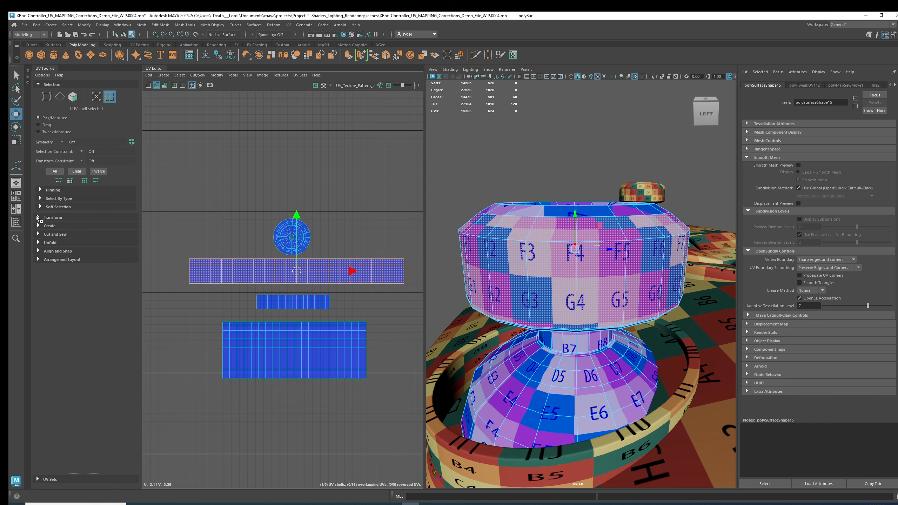
left_click(38, 217)
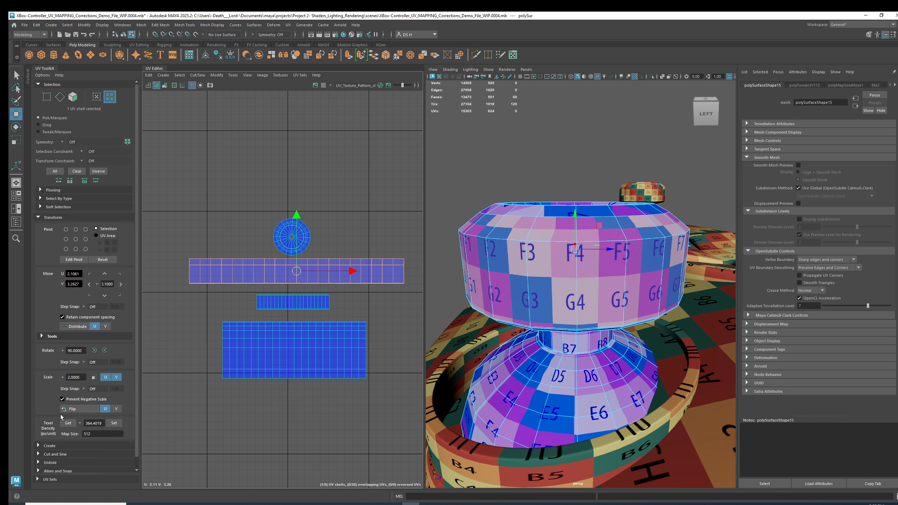
left_click(67, 423)
left_click(95, 424)
double_click(96, 424)
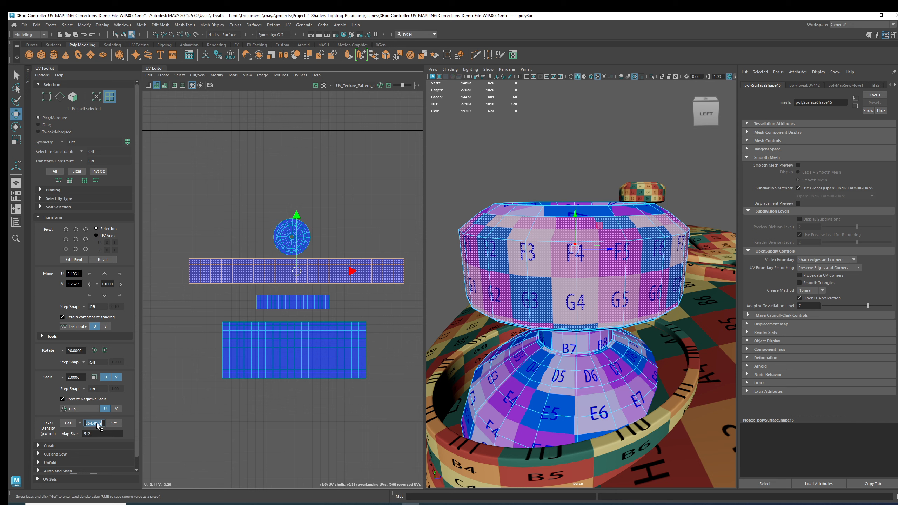
Set the cap top shell's texel density to 364.4009 and check the checker pattern on the cap
left_click(301, 236)
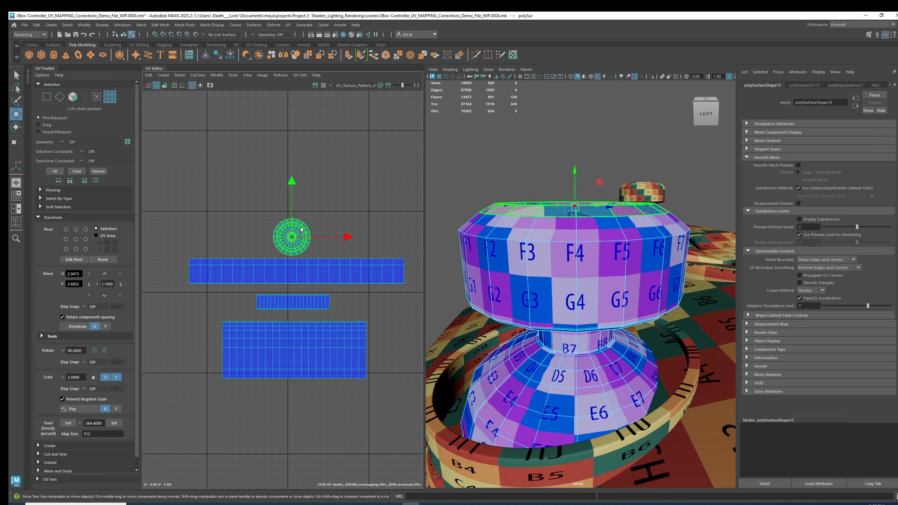
left_click(69, 424)
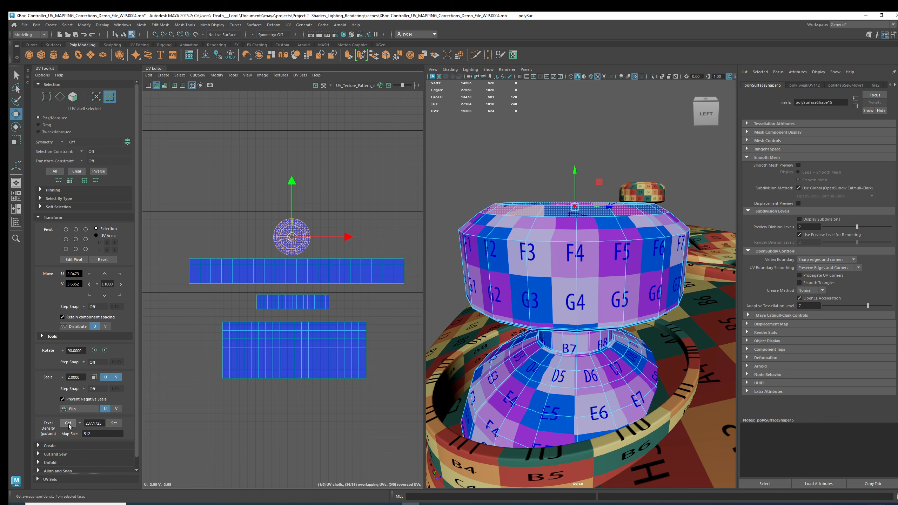
left_click(94, 423)
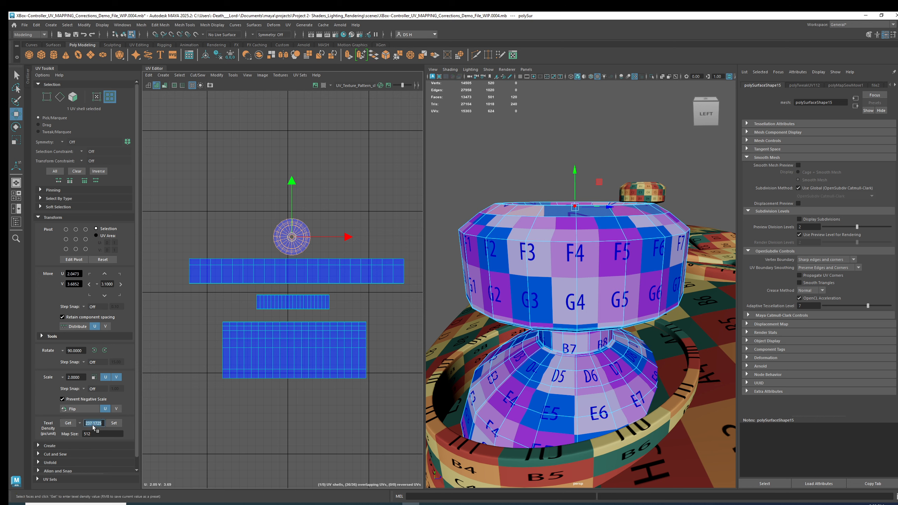
left_click(114, 424)
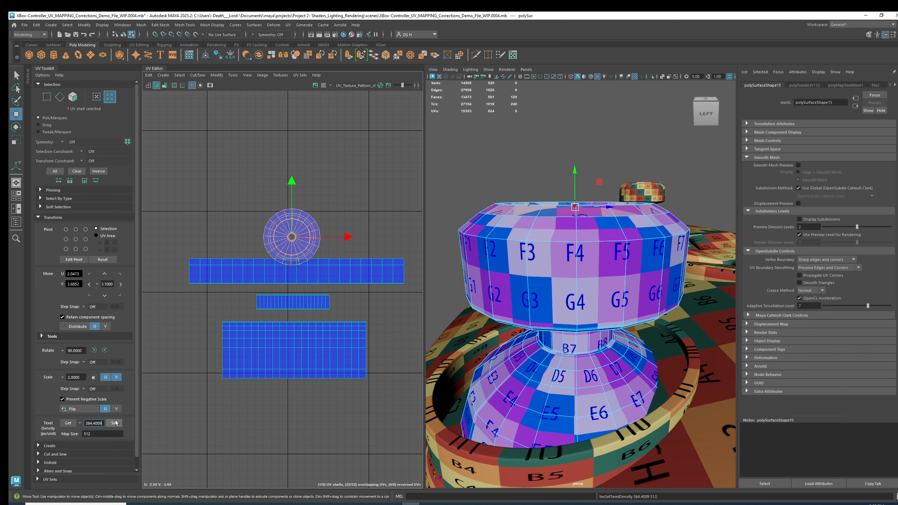
left_click_drag(563, 209, 564, 237, "alt")
mouse_move(560, 331)
left_mouse_down("alt")
mouse_move(549, 307)
mouse_move(545, 361)
mouse_move(565, 325)
left_mouse_up("alt")
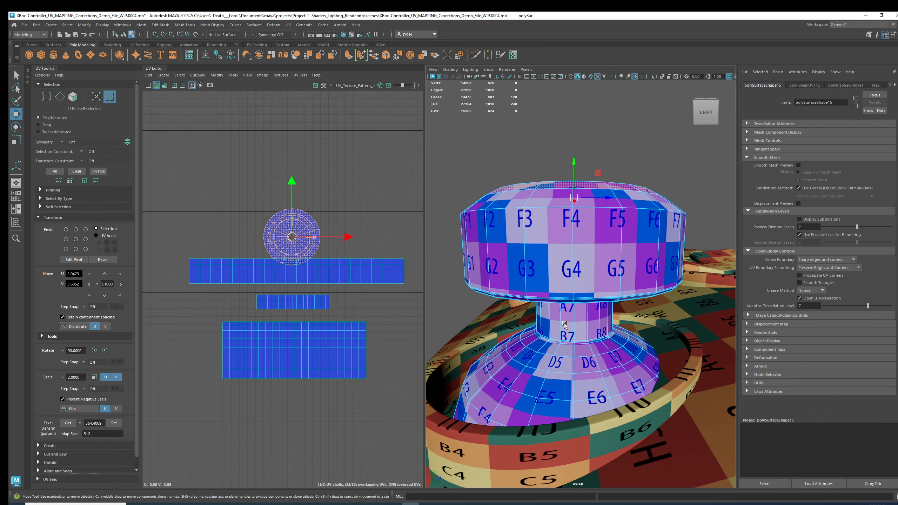
Move the cap side's UV shell down clear of the cap top's shell, and get and copy its texel density
left_click(305, 278)
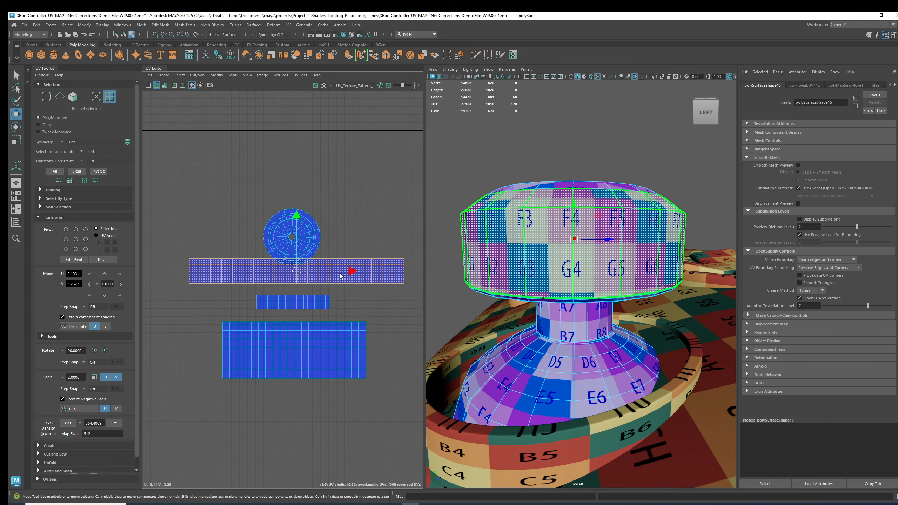
left_click_drag(305, 278, 309, 281)
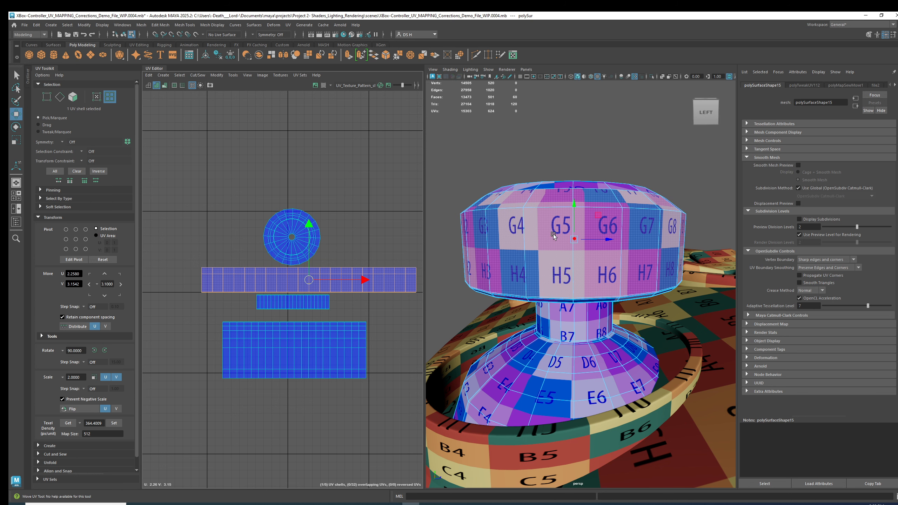
left_click(70, 424)
double_click(95, 424)
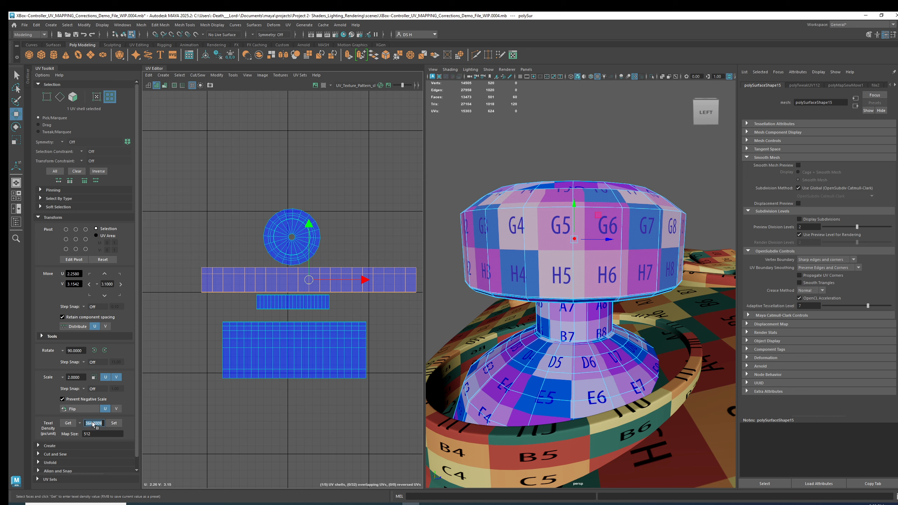
Reapply the cap side's texel density of 364.4009 to the cap top's UV shell
left_click(314, 431)
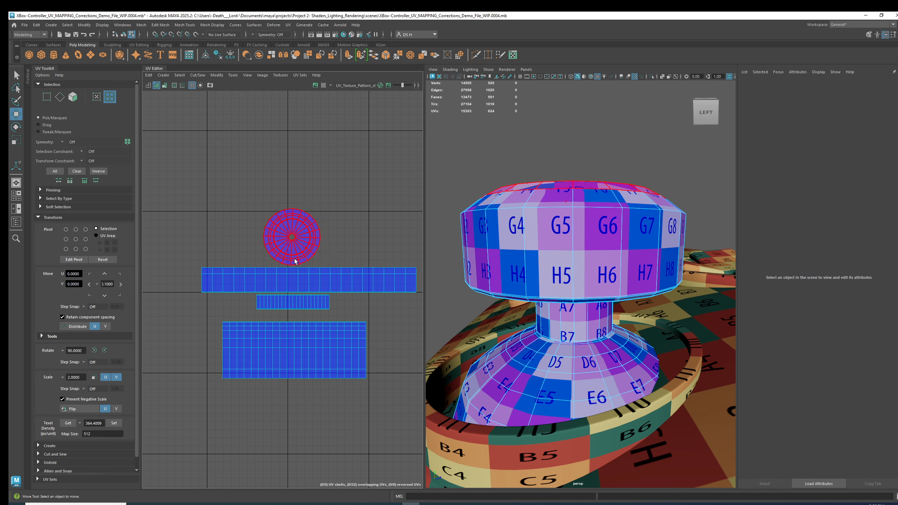
left_click(285, 243)
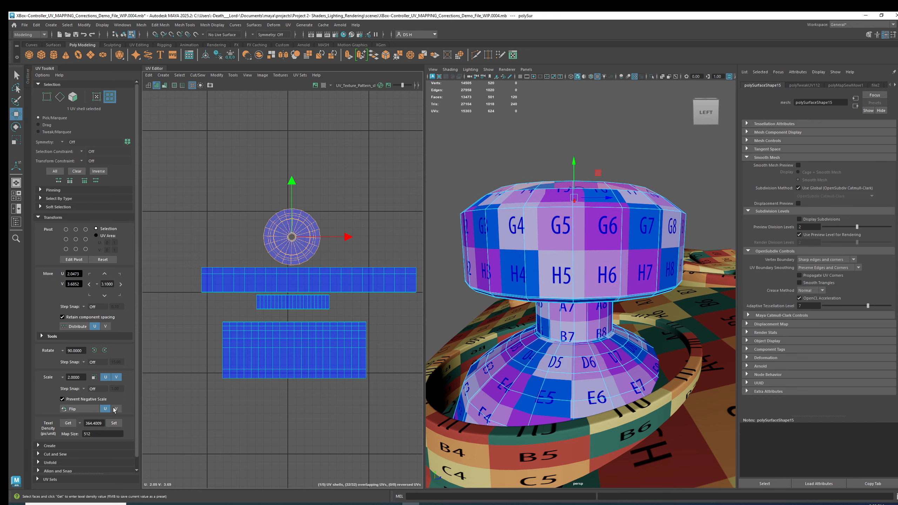
left_click(92, 423)
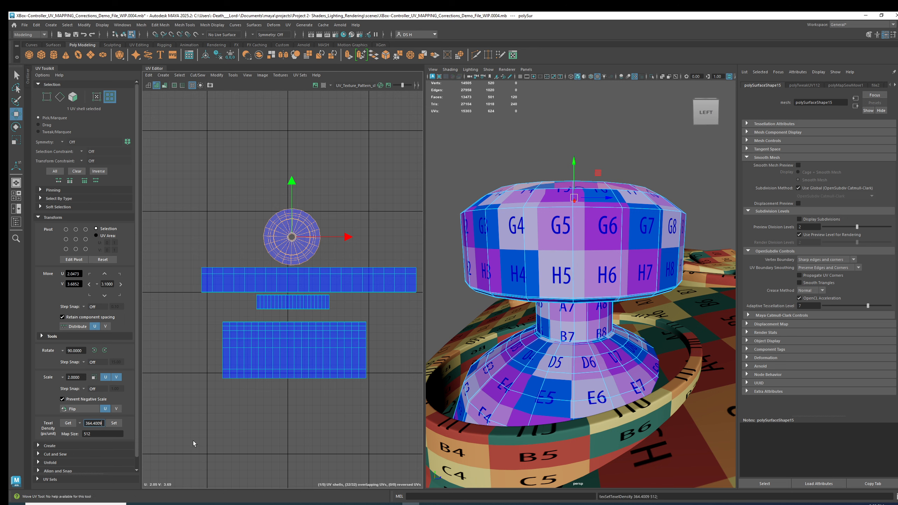
Isolate the thumbstick in the viewport with untextured shaded display and smooth mesh preview
left_click(252, 255)
left_click_drag(622, 281, 549, 275, "alt")
left_click(550, 274)
key("4")
key("5")
right_click_drag(575, 243, 630, 134)
left_click(452, 161)
left_click(534, 152)
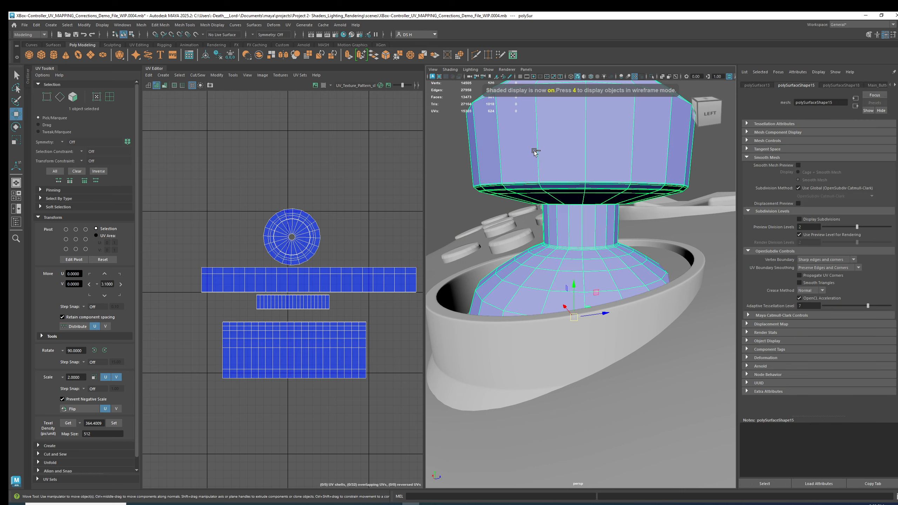
key("ctrl+1")
left_click(483, 210)
mouse_move(613, 283)
left_mouse_down("alt")
mouse_move(628, 249)
mouse_move(616, 292)
mouse_move(611, 281)
left_mouse_up("alt")
scroll(610, 252, "down", 3)
left_click(598, 254)
key("3")
Select the cap underside's UV shell near the UV origin and view the underside closely with textures and smooth preview shown
scroll(333, 279, "down", 2)
middle_click_drag(301, 244, 306, 204, "alt")
middle_click_drag(270, 414, 273, 381, "alt")
left_click(109, 96)
left_click(235, 397)
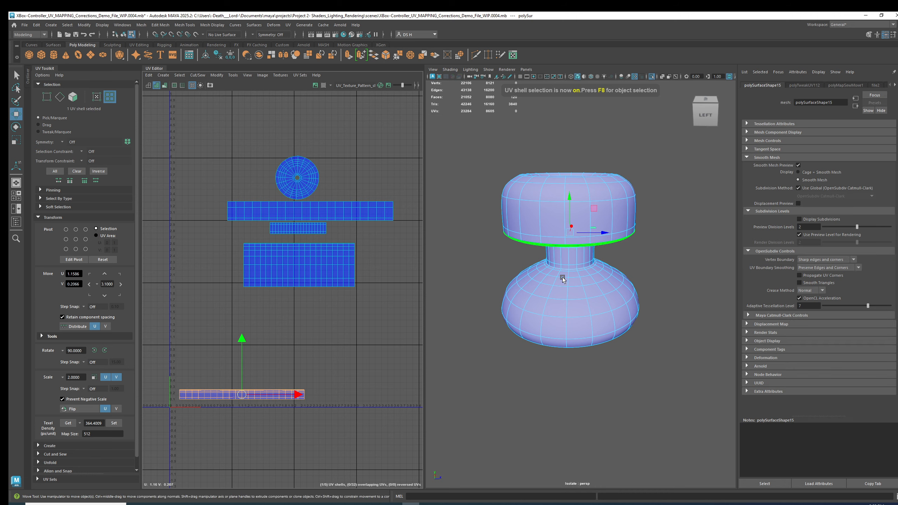
left_click_drag(563, 278, 581, 238, "alt")
middle_click_drag(572, 170, 556, 244, "alt")
right_click_drag(556, 244, 632, 269, "alt")
middle_click_drag(601, 156, 631, 207, "alt")
key("3")
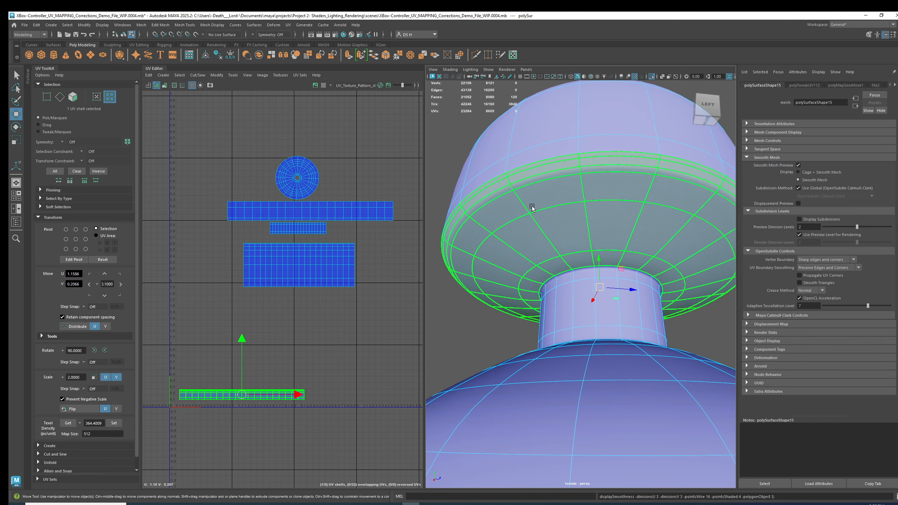
key("6")
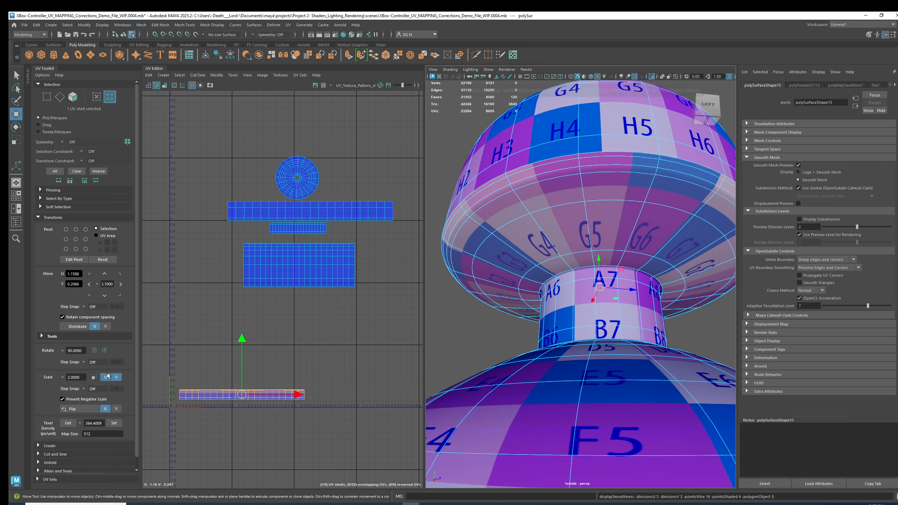
Unfold the cap underside's selected UV shell into an open ring
scroll(110, 369, "down", 1)
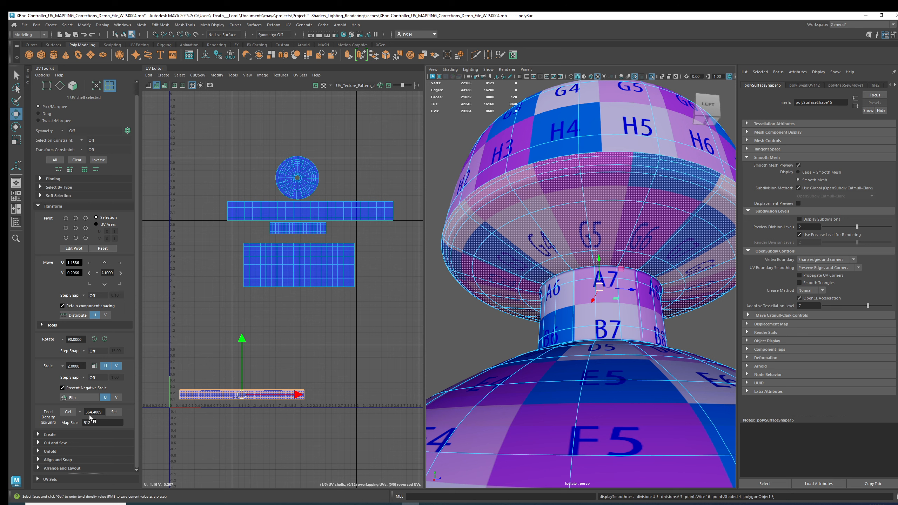
left_click(37, 207)
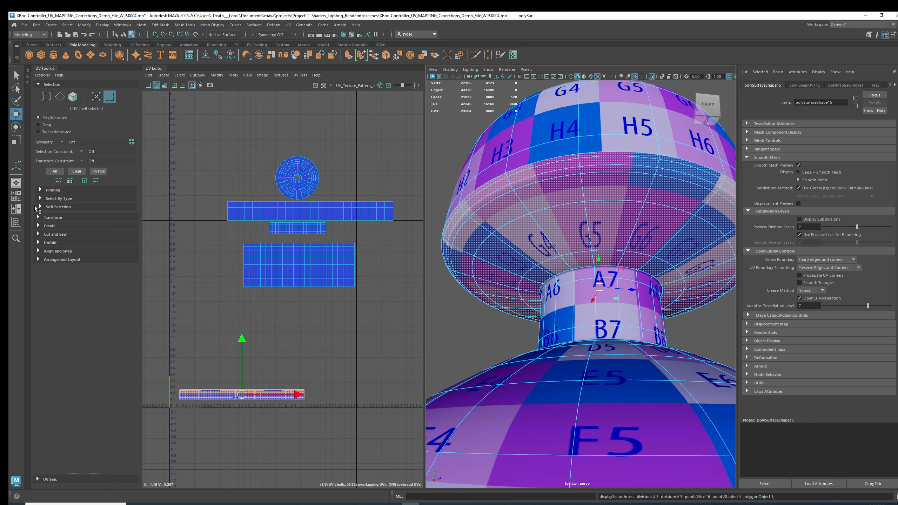
left_click(39, 225)
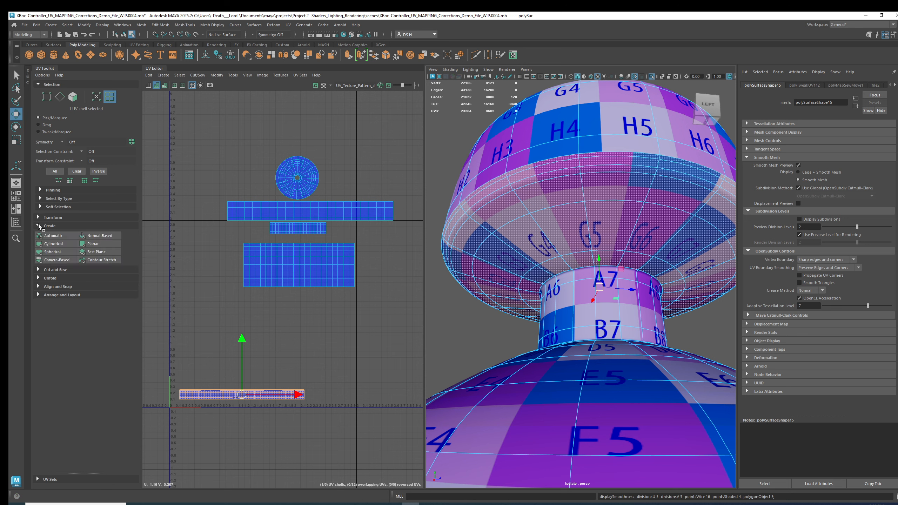
left_click(39, 226)
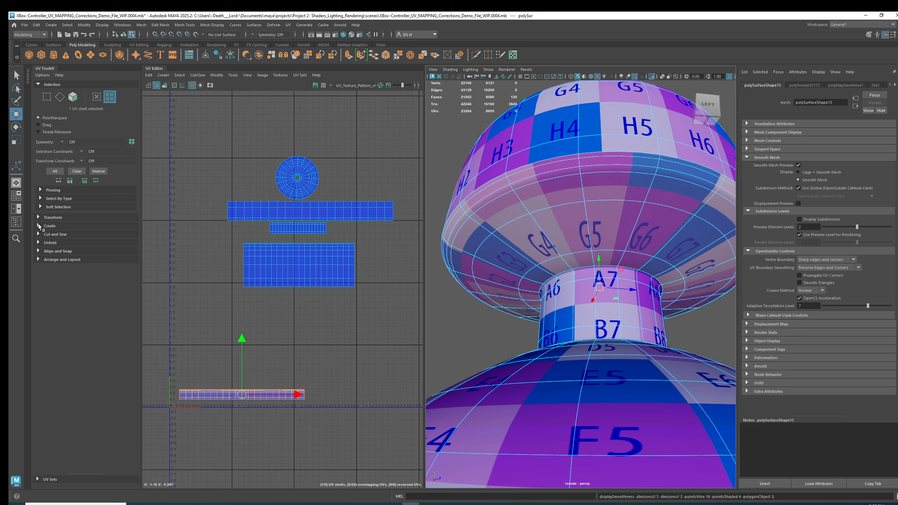
left_click(39, 225)
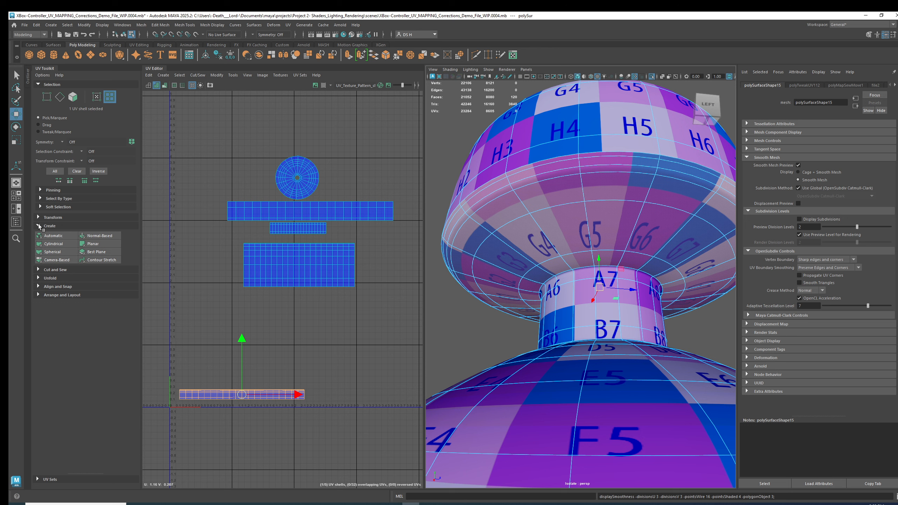
left_click(39, 225)
left_click(39, 243)
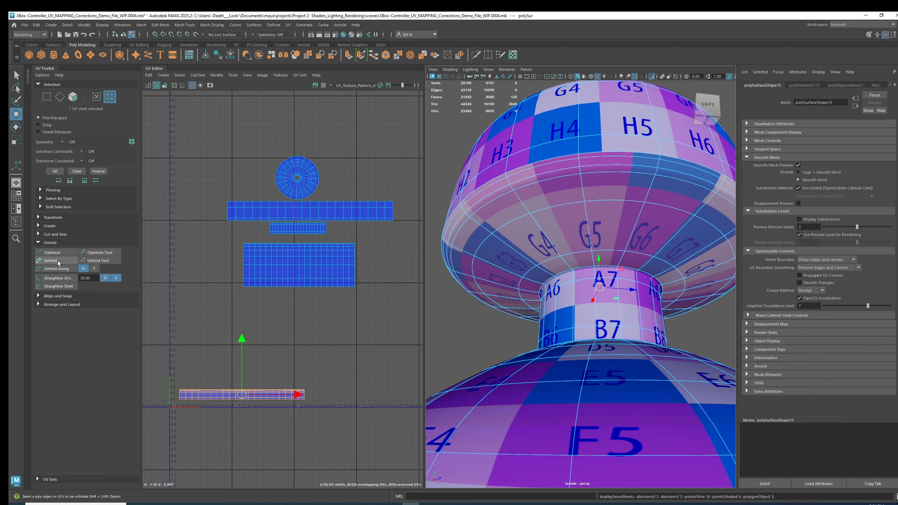
left_click(58, 264)
Turn off smooth preview and move and sew the seam edges across the gap in the underside's ring-shaped UV shell
left_click_drag(583, 226, 639, 229, "alt")
scroll(196, 313, "up", 2)
scroll(355, 407, "up", 5)
middle_click_drag(246, 437, 307, 315, "alt")
scroll(308, 314, "up", 2)
scroll(205, 292, "up", 2)
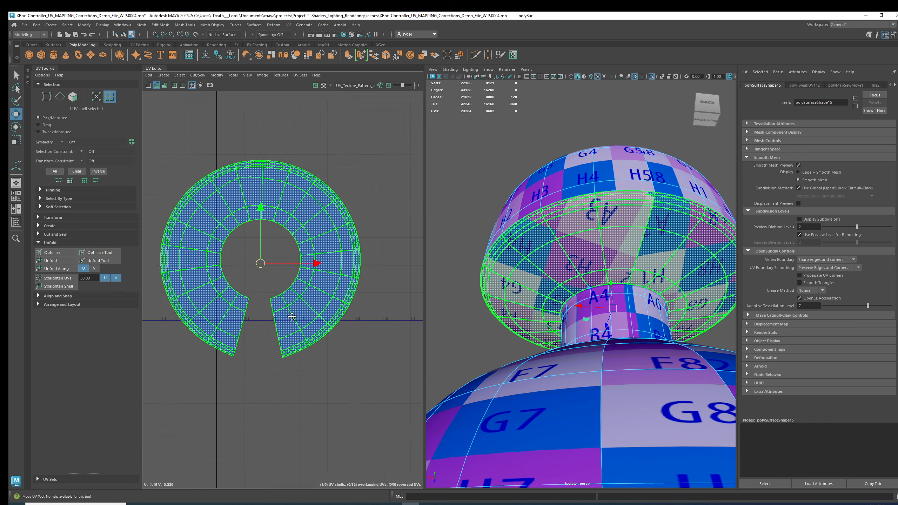
right_click(283, 312)
right_click_drag(284, 306, 284, 294)
scroll(297, 304, "up", 2)
left_click(303, 329)
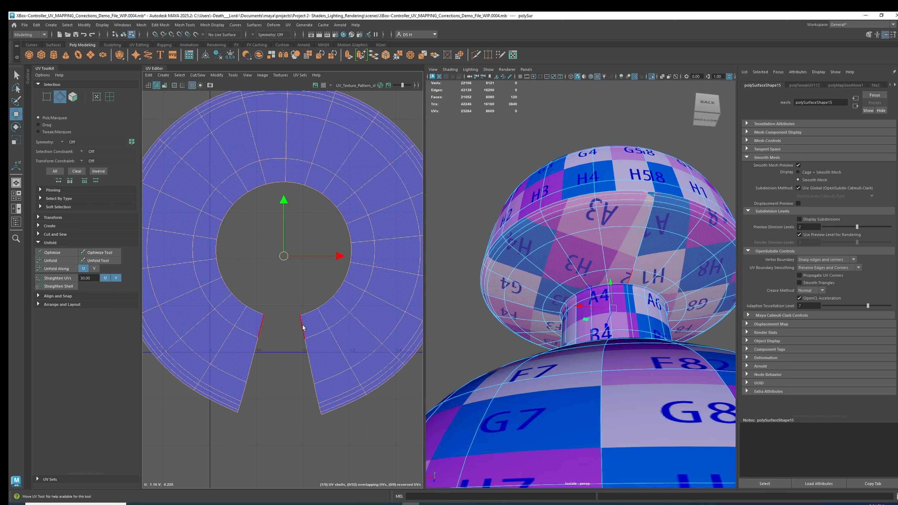
key("1")
middle_click_drag(321, 412, 316, 320, "alt")
right_click_drag(317, 319, 364, 381, "alt")
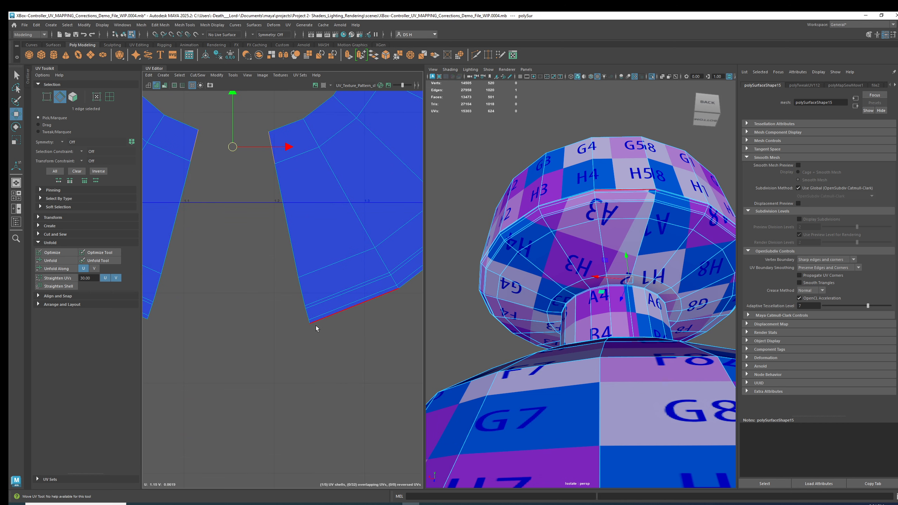
right_click_drag(301, 297, 352, 403, "alt")
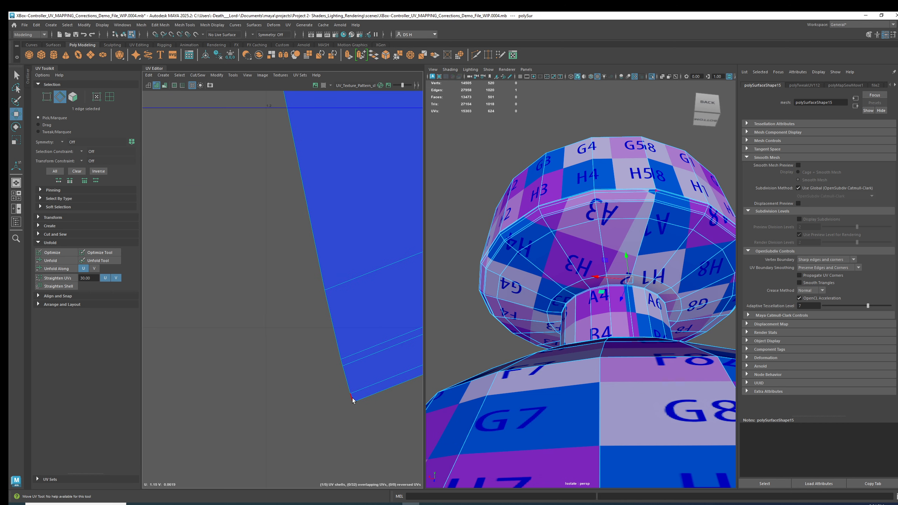
double_click(353, 401, "shift")
right_click_drag(360, 428, 190, 417, "alt")
right_click_drag(323, 319, 193, 315, "alt")
right_click_drag(349, 335, 297, 300, "alt")
middle_click_drag(296, 301, 293, 327, "alt")
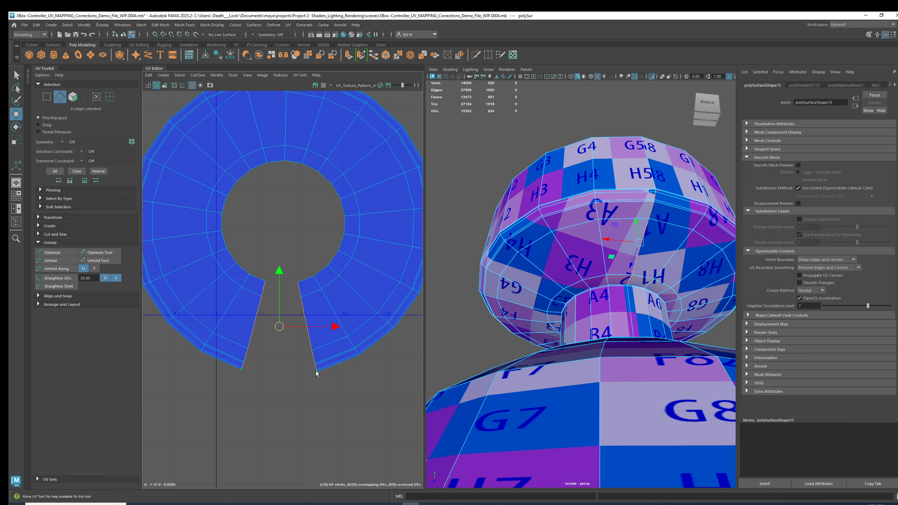
right_click_drag(276, 218, 275, 188, "shift")
Select the closed ring shell of the cap underside and unfold it again
right_click_drag(367, 230, 190, 234, "alt")
middle_click_drag(190, 233, 166, 274, "alt")
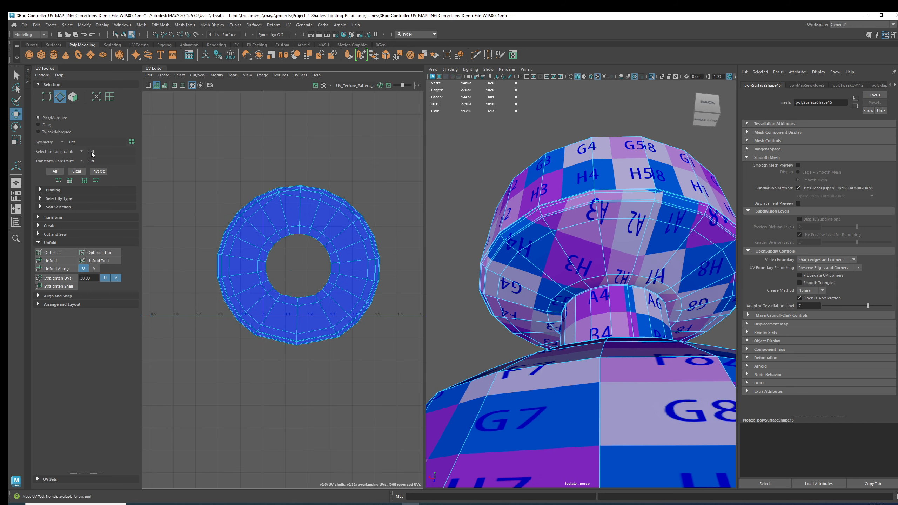
left_click(109, 96)
left_click(296, 212)
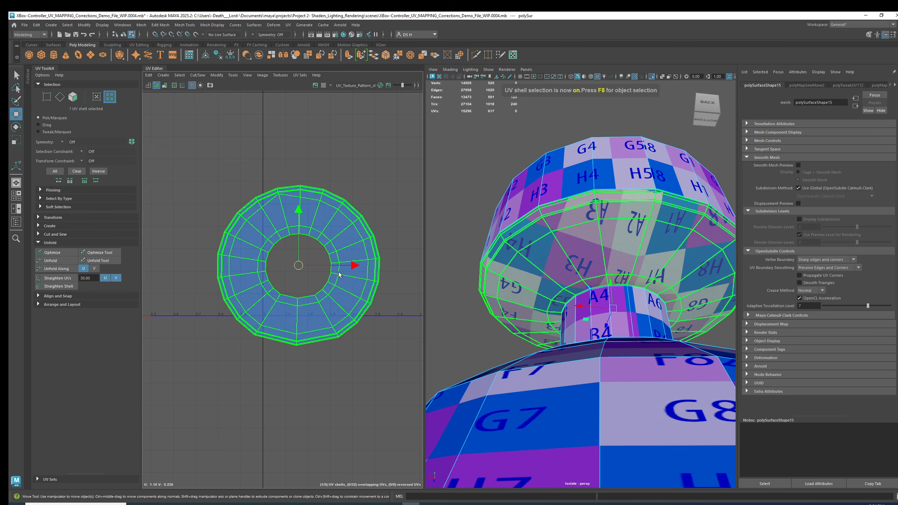
left_click(50, 260)
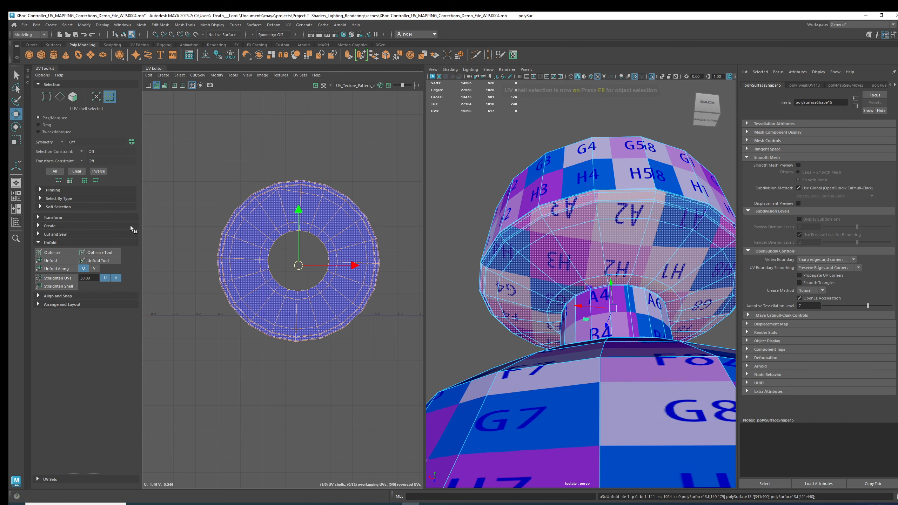
Slide the out-of-line vertex near the cap underside's outer rim inward along its edge, using the Edge Slide transform constraint
scroll(310, 258, "up", 5)
key("3")
key("1")
key("F9")
left_click(241, 195)
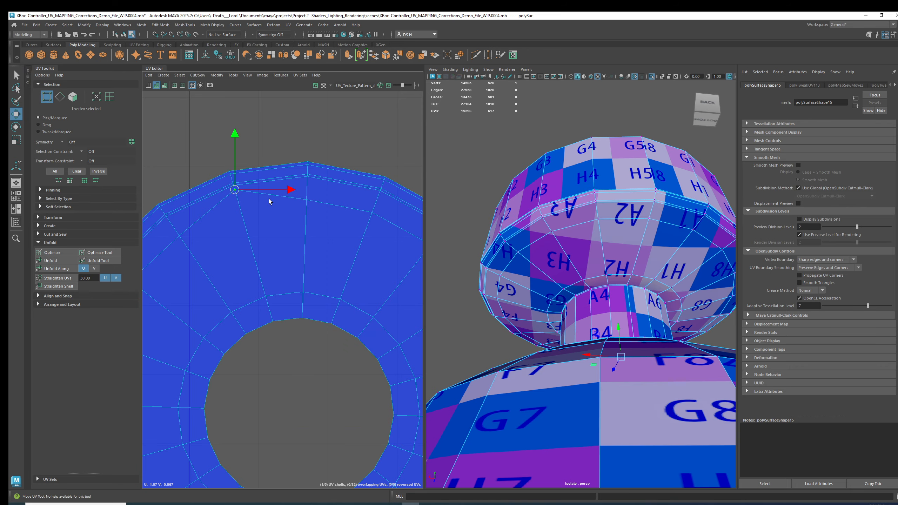
key("4")
mouse_move(603, 249)
left_mouse_down("alt")
mouse_move(569, 199)
mouse_move(597, 177)
left_mouse_up("alt")
key("5")
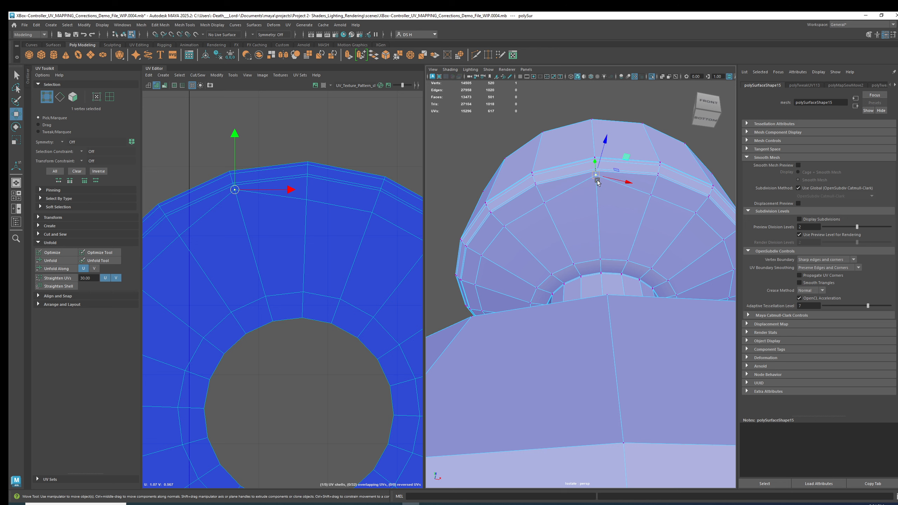
key("ctrl+a")
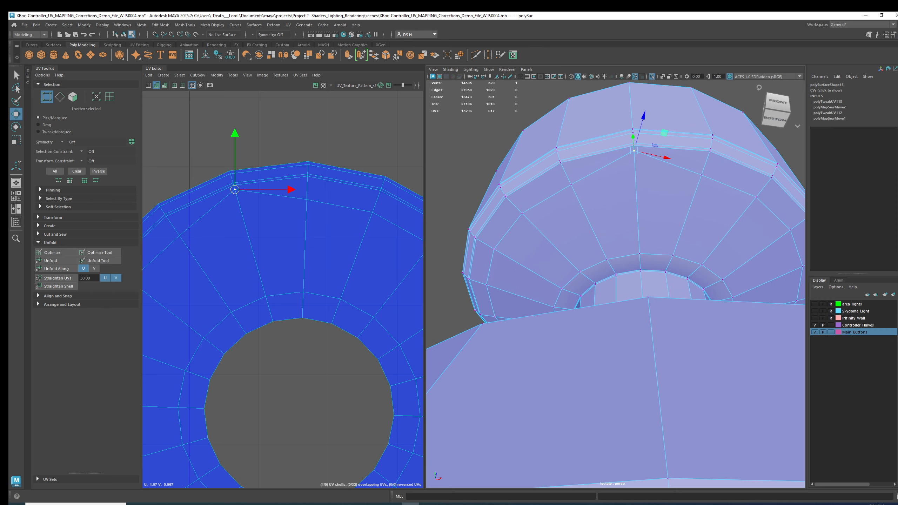
left_click(868, 34)
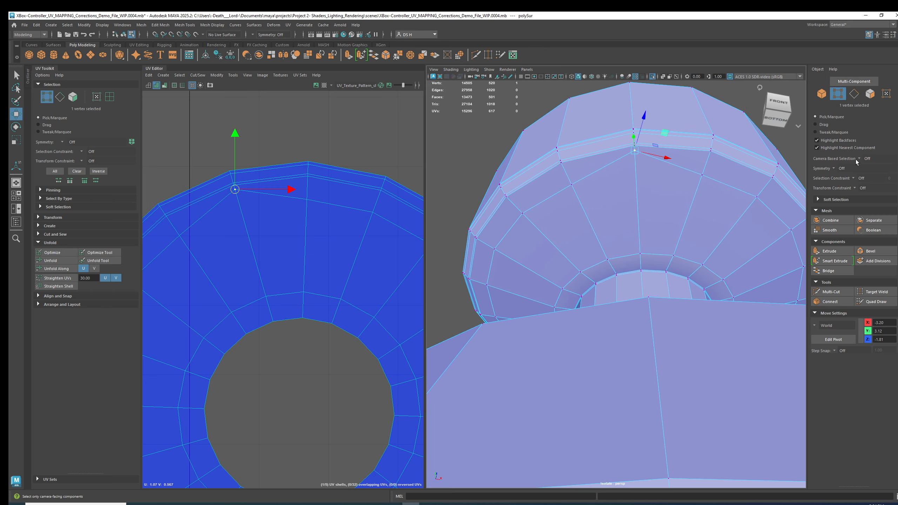
left_click(854, 188)
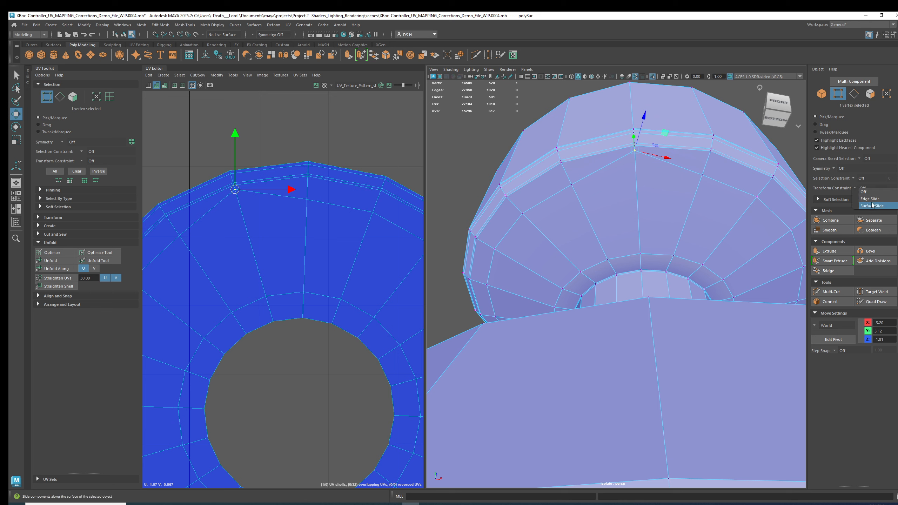
left_click(871, 199)
left_click_drag(658, 187, 588, 191, "alt")
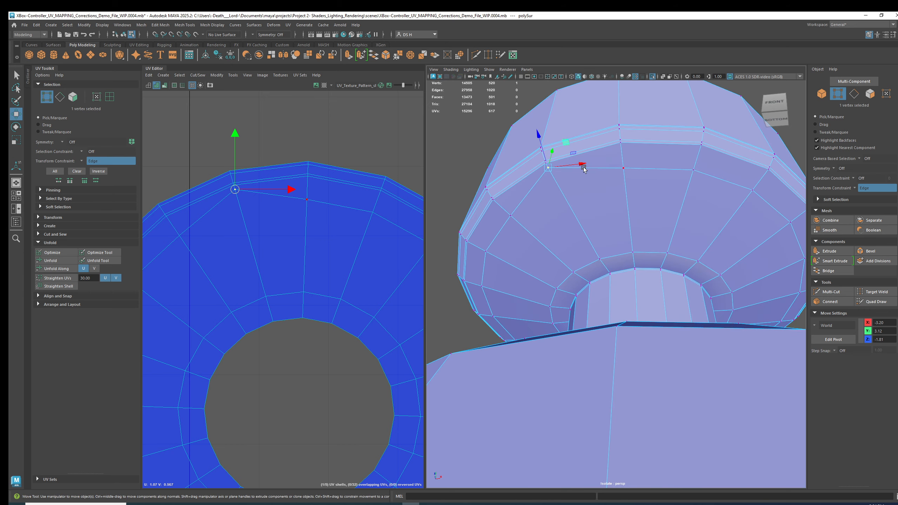
mouse_move(550, 169)
left_mouse_down()
mouse_move(571, 178)
mouse_move(562, 178)
left_mouse_up()
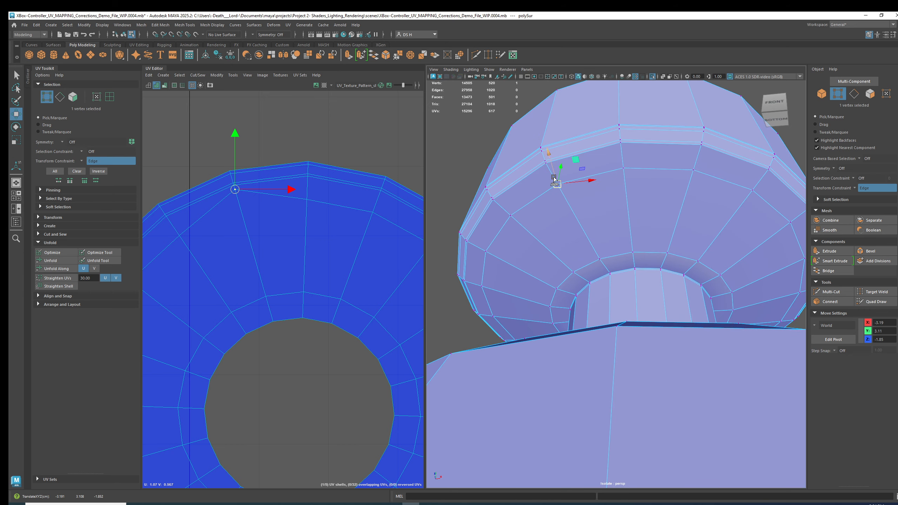
Turn the transform constraint off and move the same vertex's UV inward in line with its loop on the ring shell
left_click_drag(642, 241, 668, 225, "alt")
scroll(636, 201, "down", 5)
left_click(850, 190)
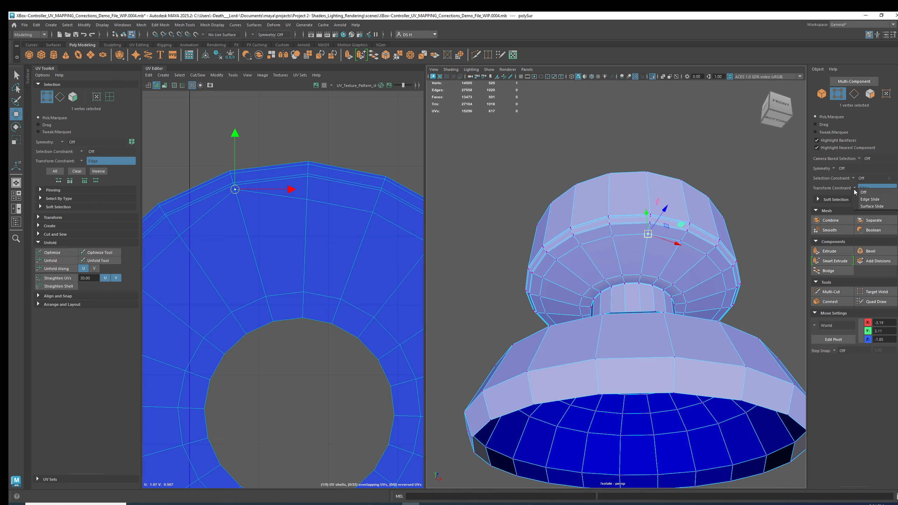
left_click(862, 189)
scroll(249, 199, "down", 3)
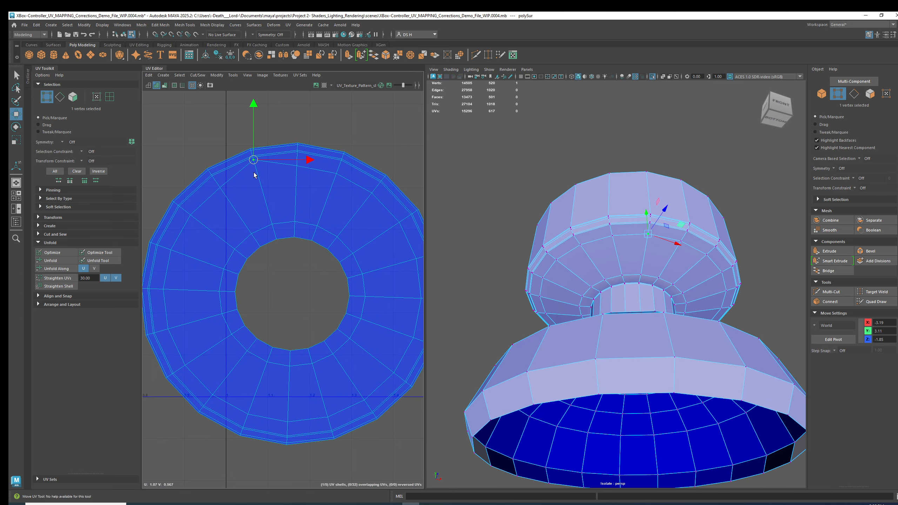
scroll(258, 163, "up", 4)
left_click_drag(274, 168, 279, 185)
Clear the component selection and return the thumbstick to object mode with all of its UV shells in view
scroll(348, 202, "down", 4)
middle_click_drag(303, 257, 240, 247, "alt")
left_click(342, 150)
right_click_drag(332, 181, 387, 162)
scroll(396, 161, "down", 4)
middle_click_drag(313, 221, 266, 244, "alt")
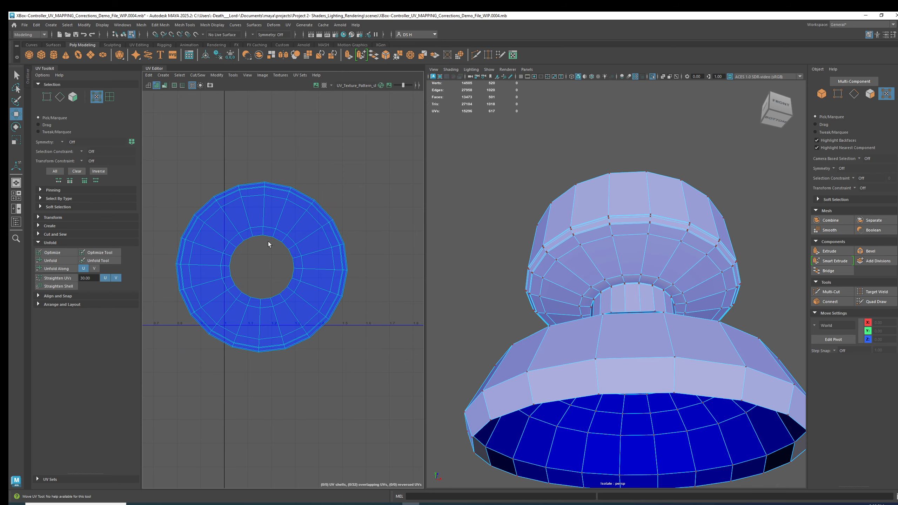
right_click_drag(624, 184, 700, 146)
scroll(292, 228, "down", 9)
middle_click_drag(245, 253, 268, 275, "alt")
scroll(337, 237, "down", 2)
middle_click_drag(337, 237, 296, 290, "alt")
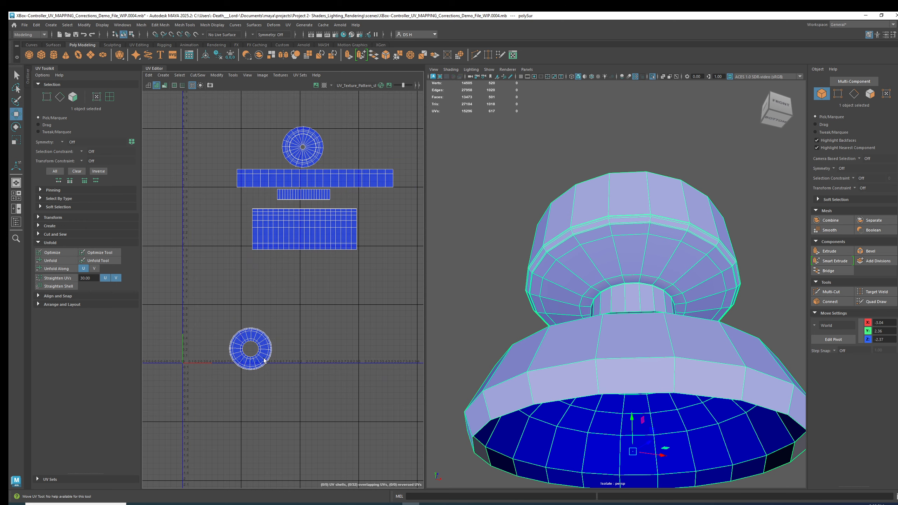
Select the ring shell of the cap underside and apply a texel density of 364.4009 to it
left_click(107, 98)
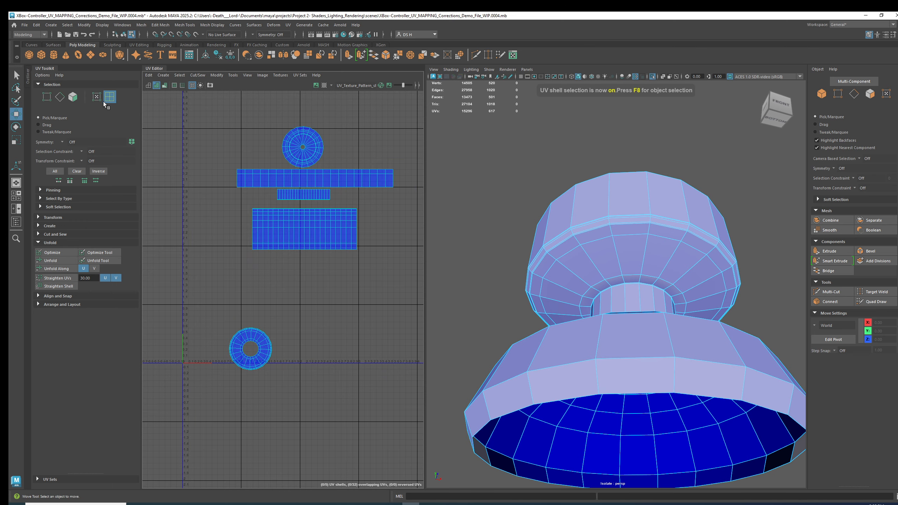
left_click(244, 342)
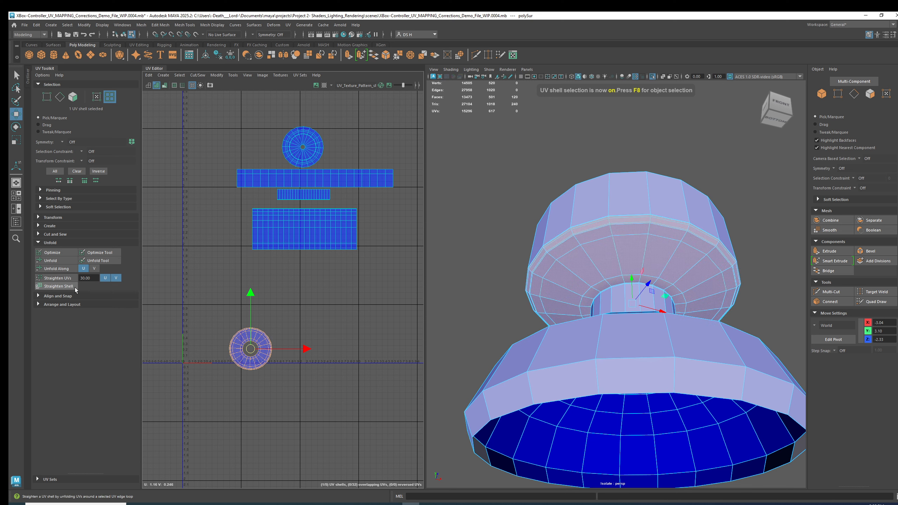
left_click(38, 243)
left_click(73, 218)
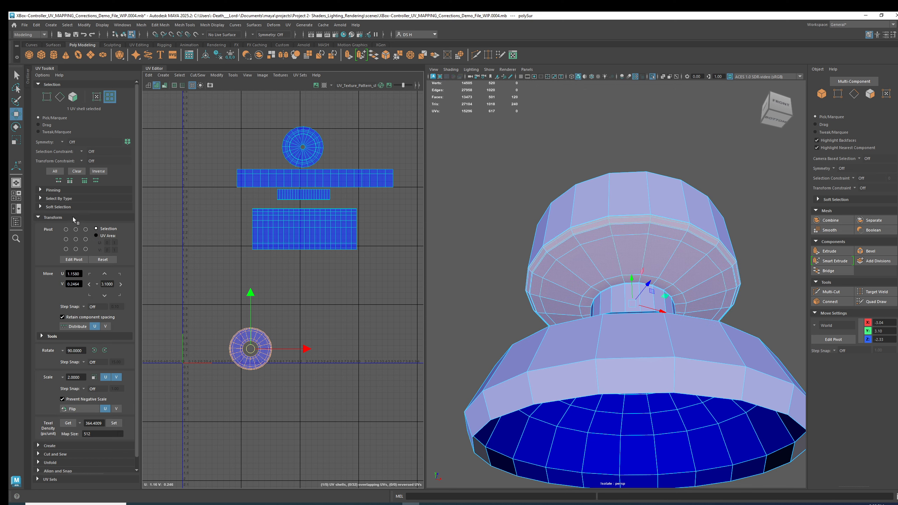
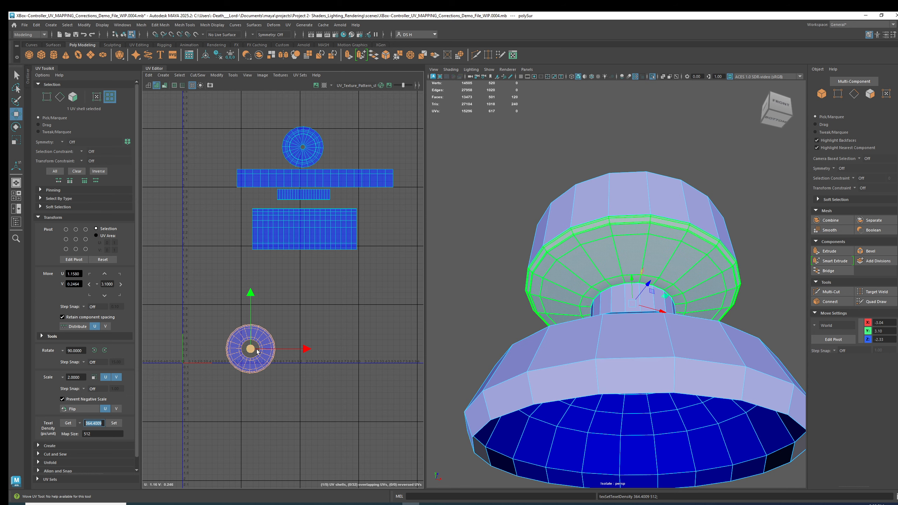
Move the ring shell beside the cap top's round shell and apply the cap top's texel density of 364.4003 to it
middle_click_drag(268, 340, 242, 405, "alt")
left_click_drag(223, 413, 324, 210)
left_click(284, 210)
left_click(65, 424)
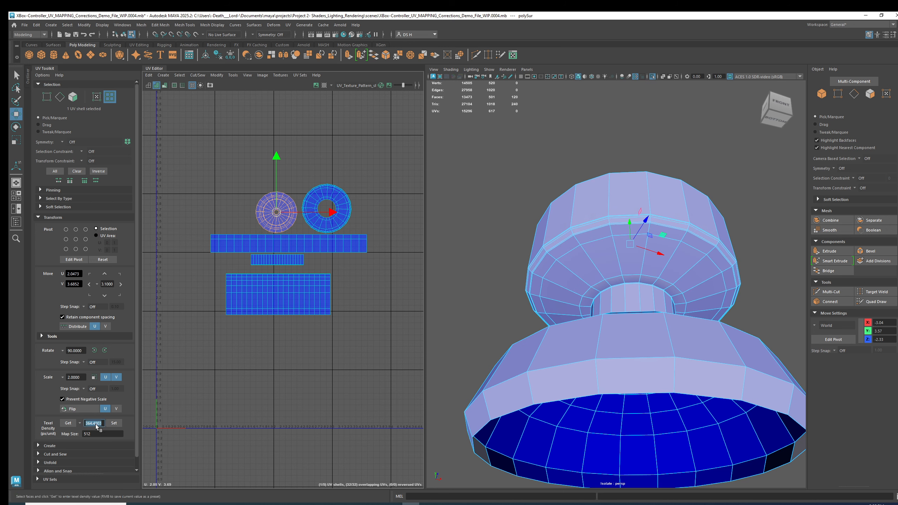
left_click(332, 229)
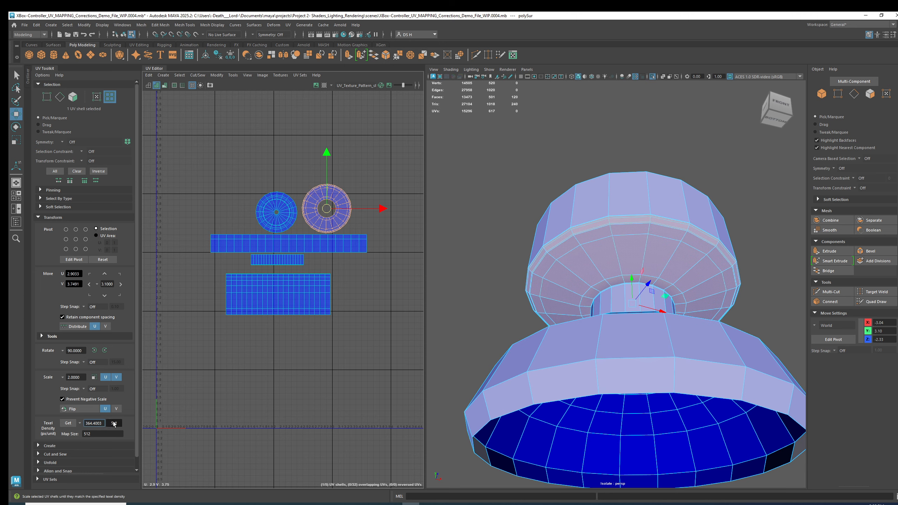
Nudge the cap top and ring shells slightly up from the long strip, and move the large rectangular base shell closer beneath the short strip
left_click_drag(683, 250, 582, 233, "alt")
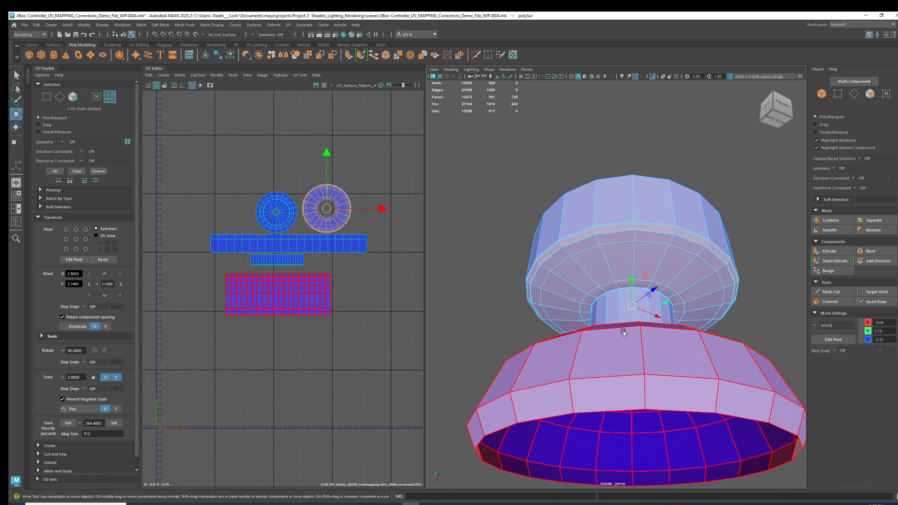
left_click(281, 219)
left_click_drag(605, 187, 590, 304, "alt")
left_click_drag(640, 219, 636, 170, "alt")
left_click(347, 203)
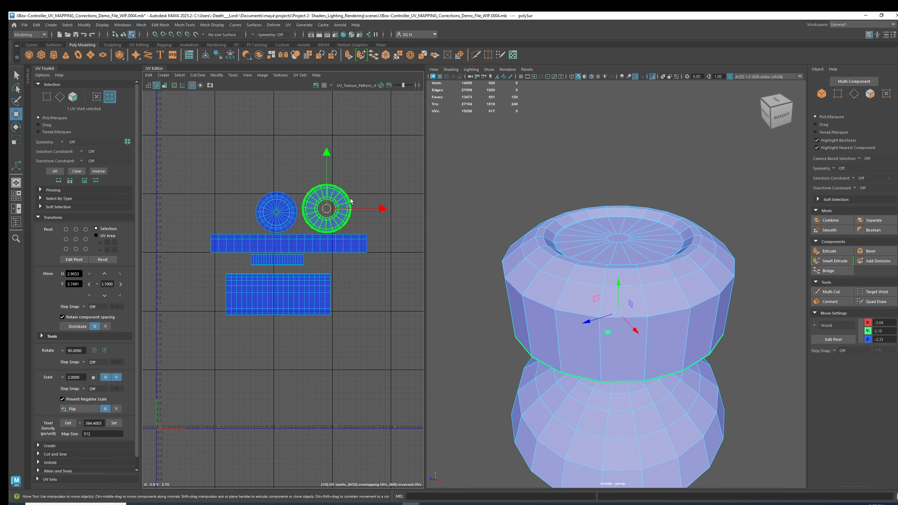
left_click_drag(327, 208, 273, 205)
left_click(269, 214)
left_click(283, 289)
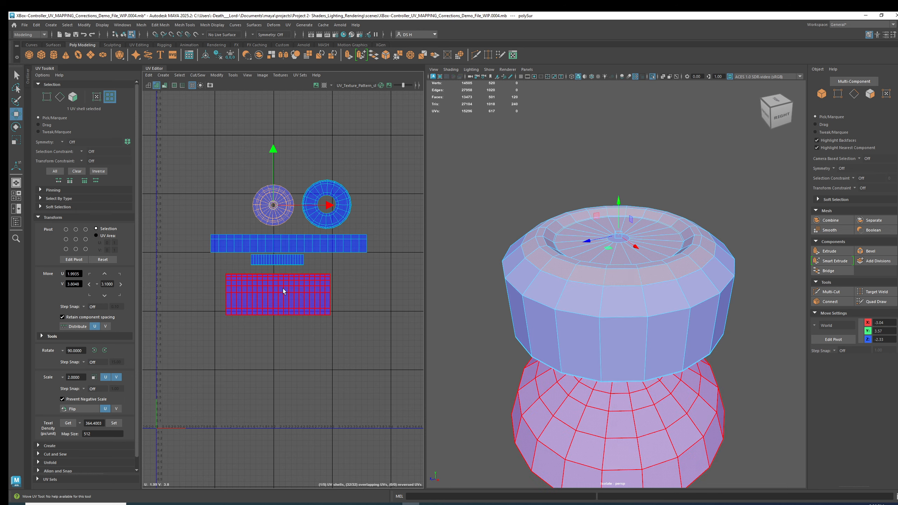
left_click_drag(278, 294, 274, 291)
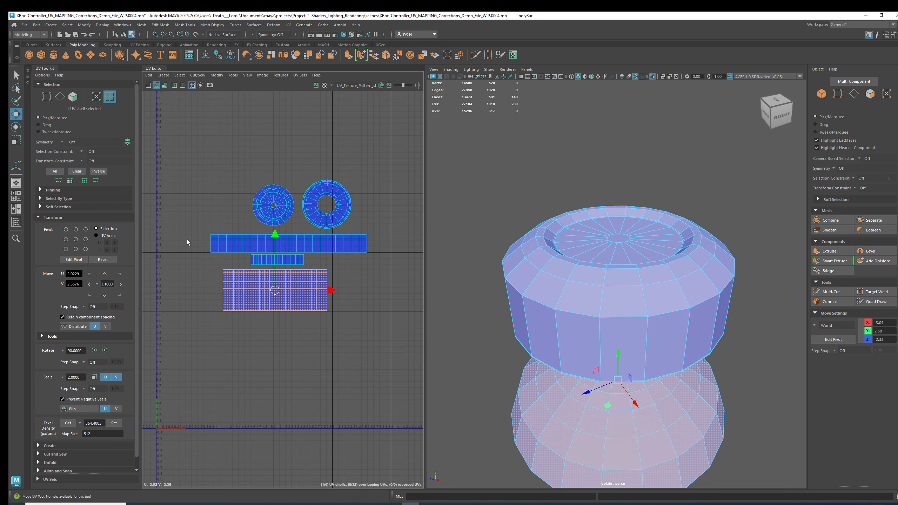
Select the long strip, the short strip and the large rectangular base shell together and align them on their common horizontal centre
left_click_drag(187, 242, 297, 266, "shift")
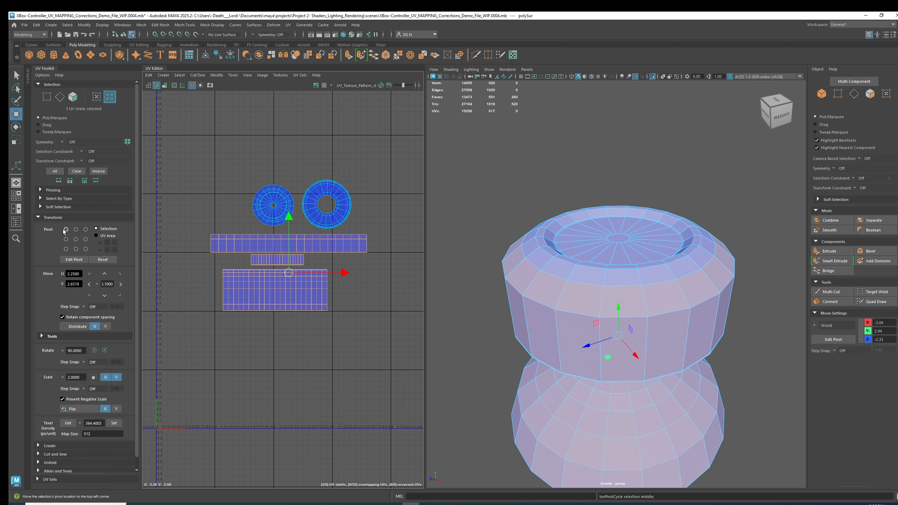
left_click(38, 217)
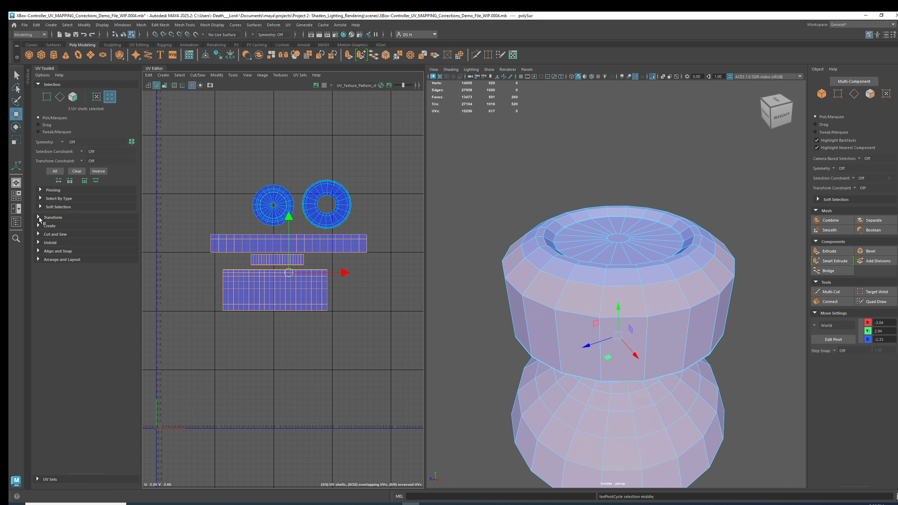
left_click(39, 251)
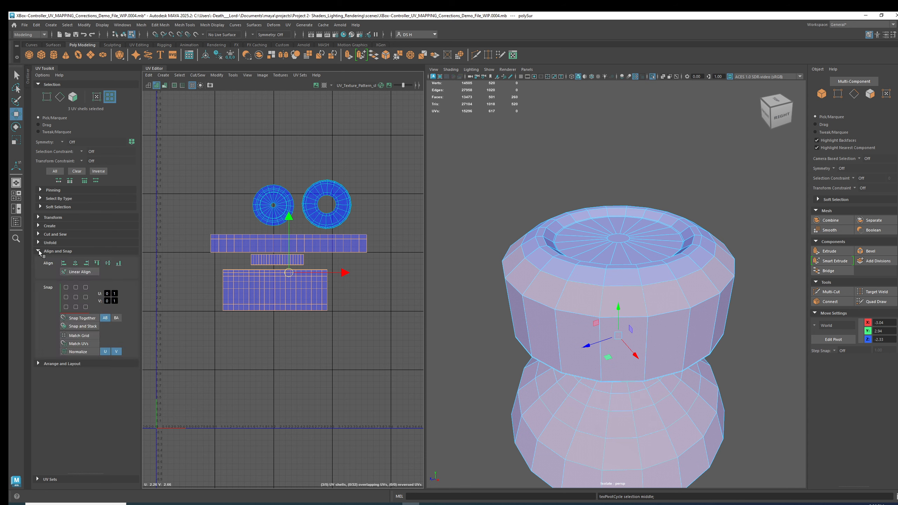
left_click(76, 263)
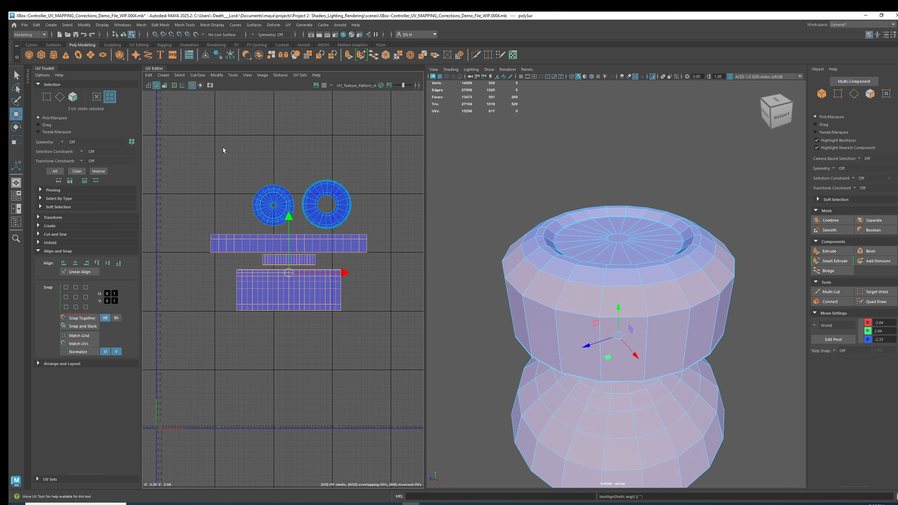
Move the cap top and ring shells side by side, centred just above the long strip
left_click_drag(344, 194, 294, 206)
left_click(289, 207)
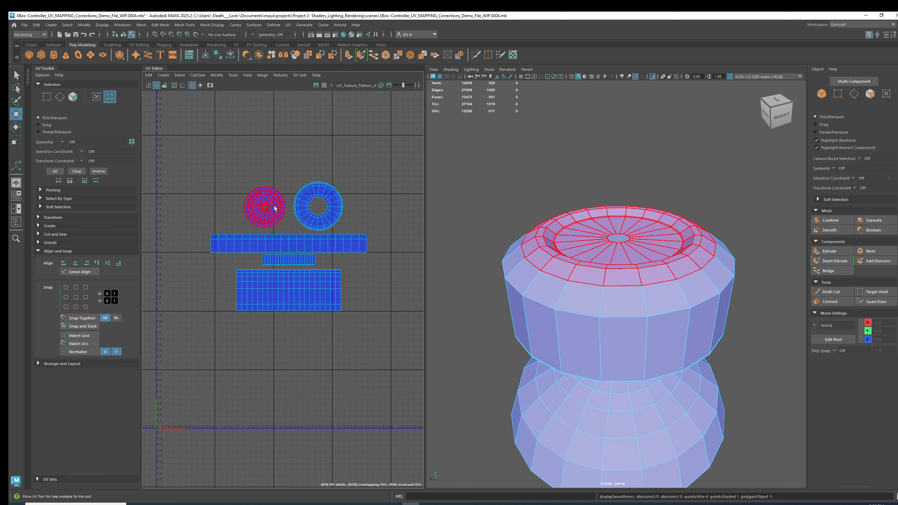
left_click(266, 206)
left_click_drag(266, 207, 266, 208)
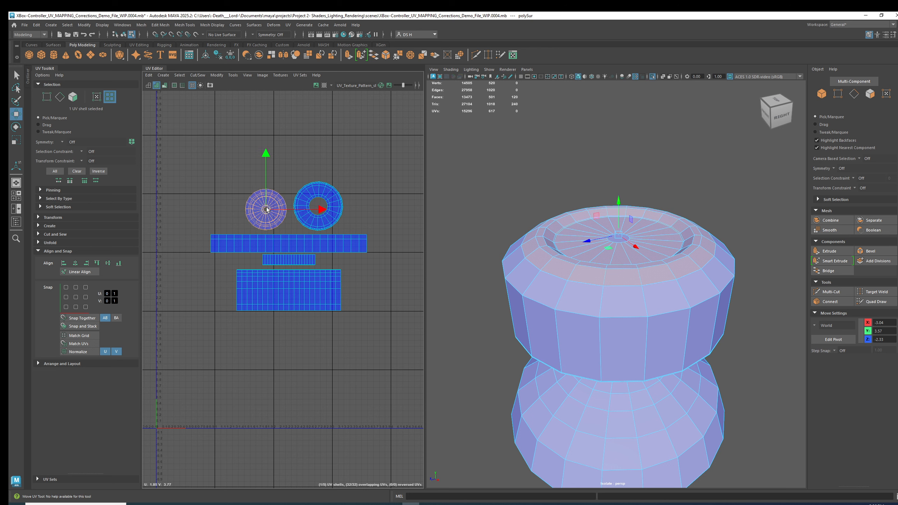
left_click(342, 190)
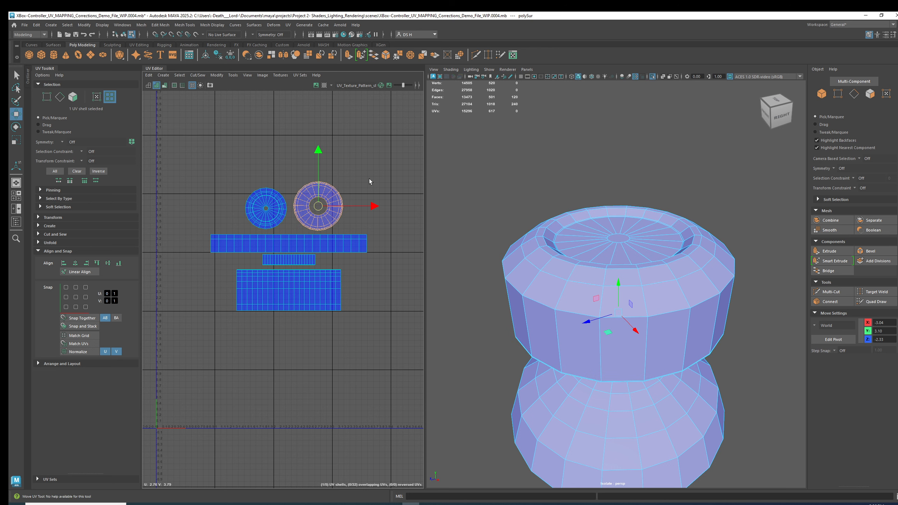
left_click_drag(322, 209, 318, 208)
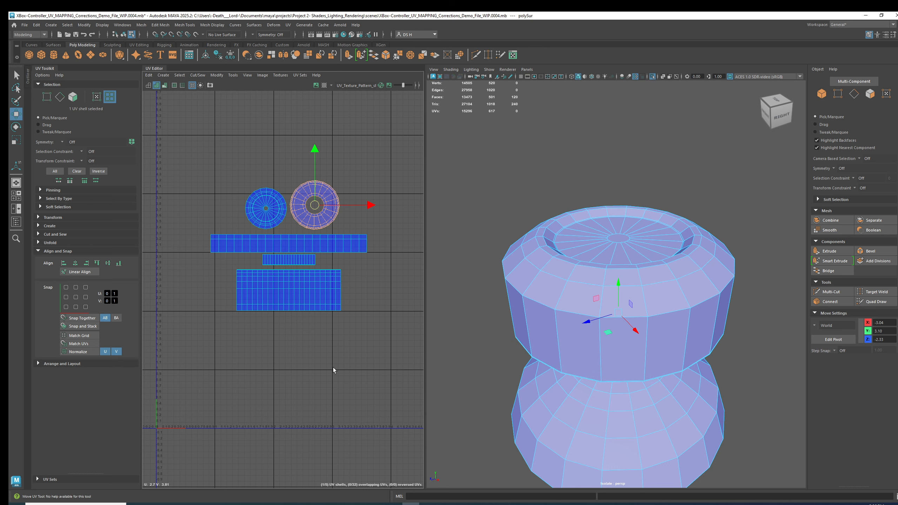
Select the two round shells and both strips and nudge them down closer to the large base shell
scroll(239, 251, "up", 2)
left_click_drag(188, 155, 400, 252)
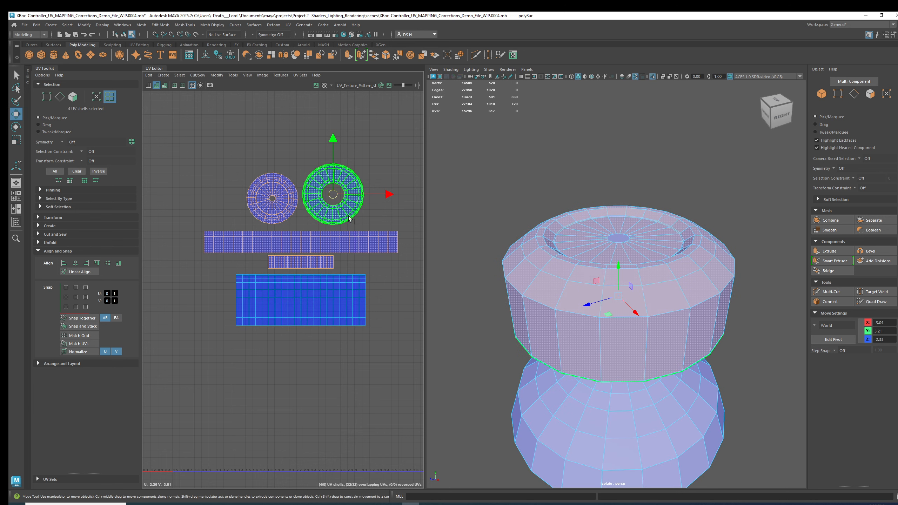
left_click_drag(333, 142, 334, 144)
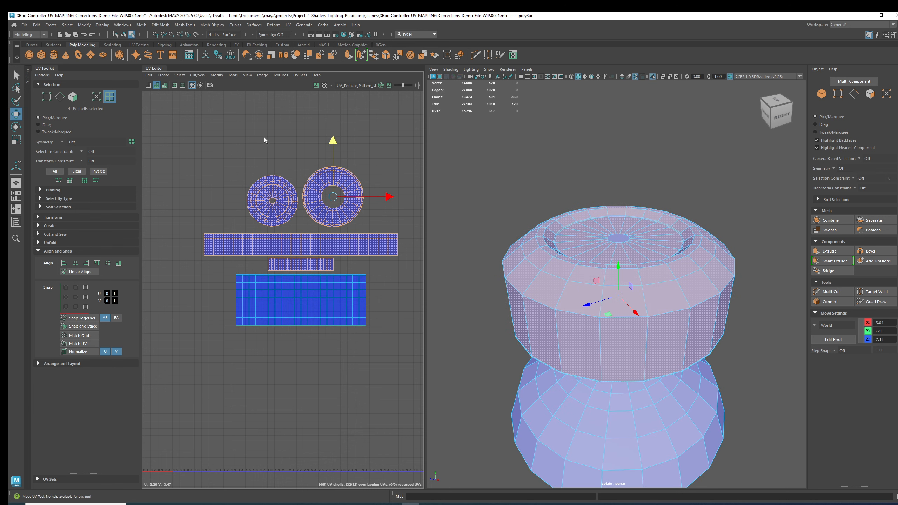
left_click(255, 143)
left_click_drag(216, 147, 406, 256)
left_click(248, 160)
Select all five of the thumbstick's UV shells and move them down onto the 0 to 1 UV tile
left_click_drag(193, 139, 436, 378)
key("r")
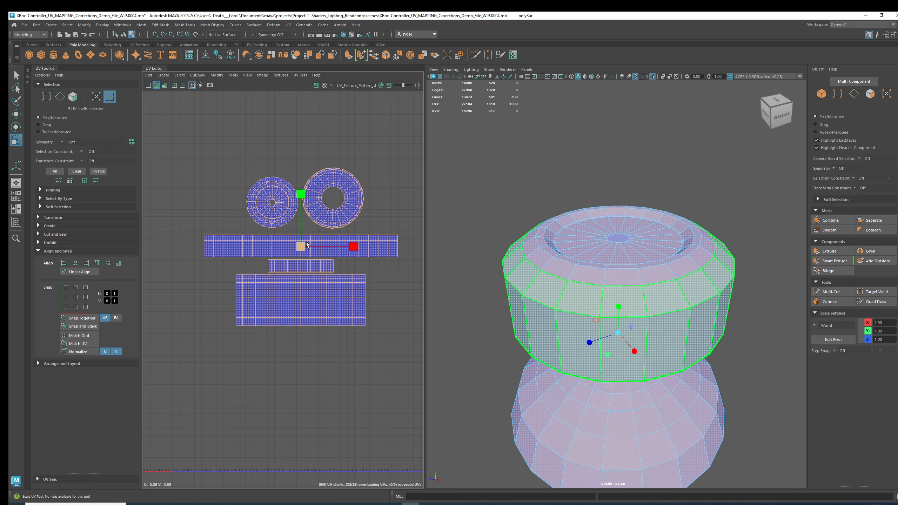
right_click_drag(364, 282, 192, 307, "alt")
middle_click_drag(192, 307, 217, 264, "alt")
key("w")
left_click_drag(358, 219, 287, 294)
Scale all the shells up together until the large base shell nearly spans the width of the UV tile
middle_click_drag(288, 294, 304, 296, "alt")
right_click_drag(304, 296, 344, 326, "alt")
key("r")
left_click_drag(306, 304, 315, 345)
key("w")
scroll(315, 345, "up", 3)
key("r")
left_click_drag(302, 290, 305, 301)
key("w")
left_click(348, 424)
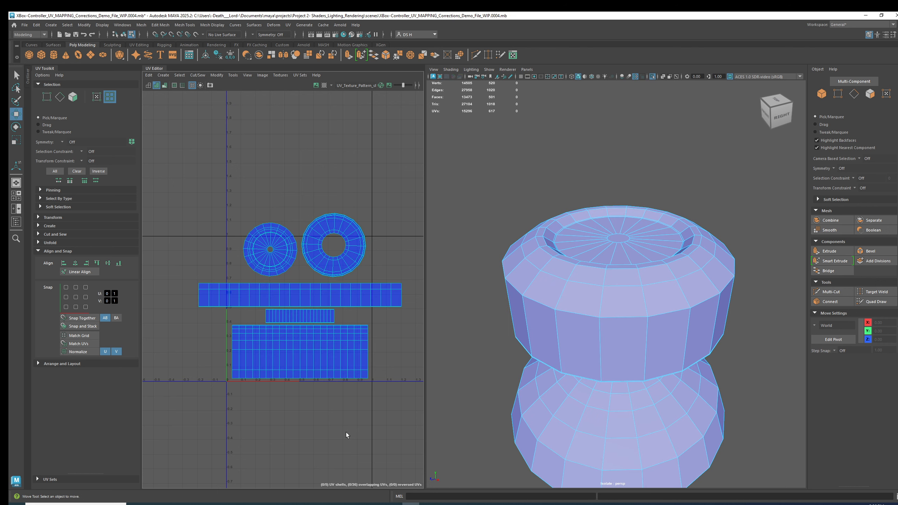
Cut the long strip shell in two along the vertical edges at its middle
scroll(311, 304, "up", 2)
scroll(323, 305, "down", 4)
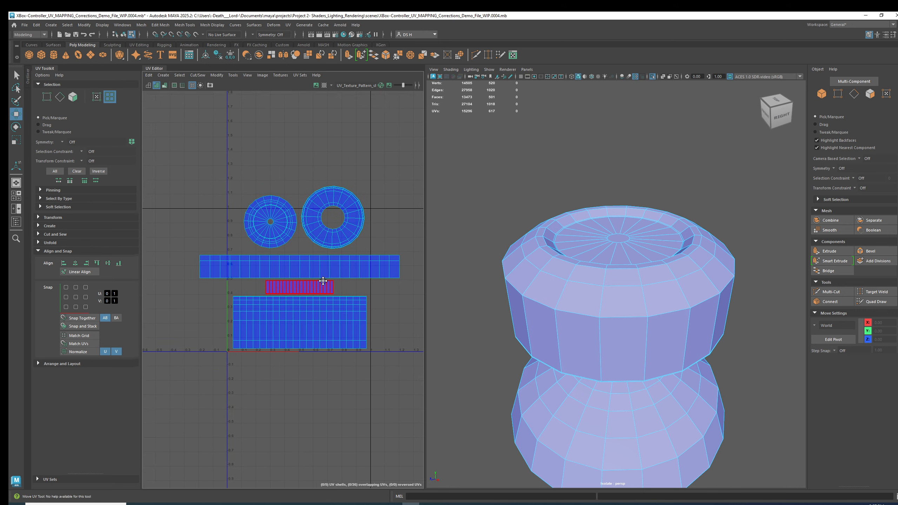
right_click_drag(329, 269, 303, 273)
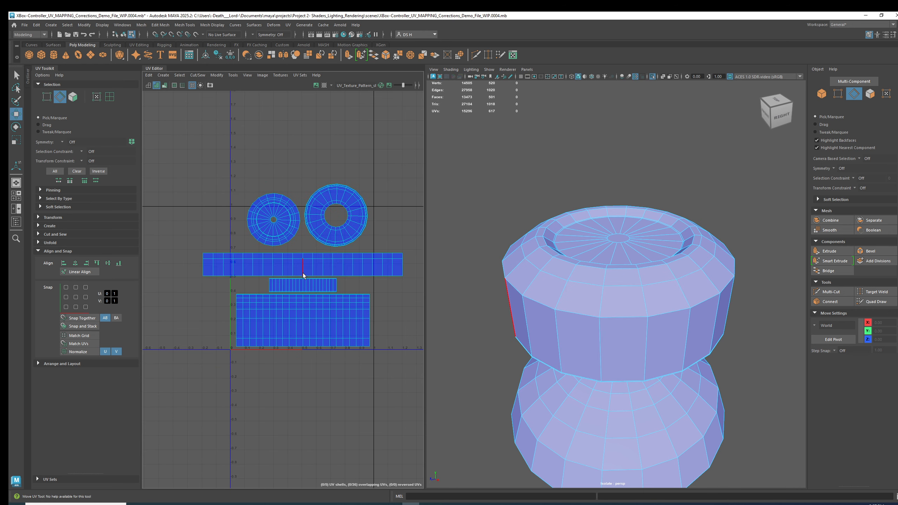
left_click(303, 268)
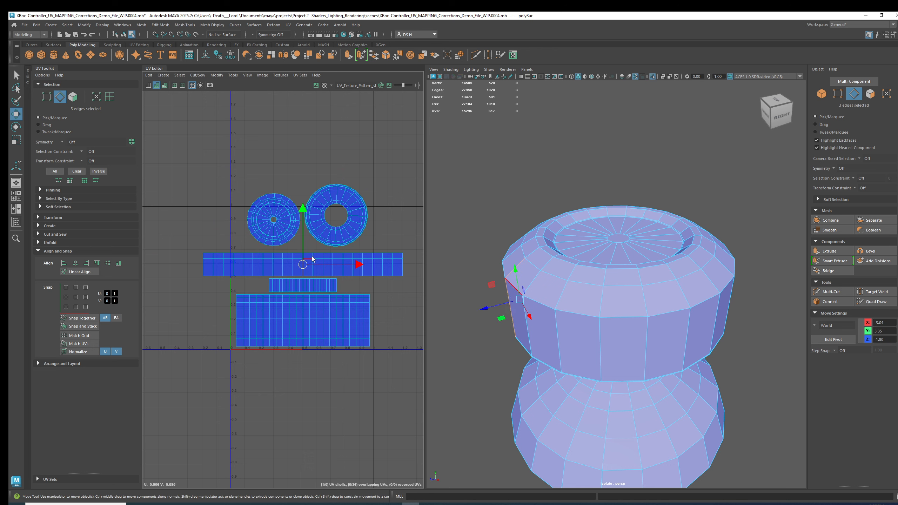
left_click(362, 431)
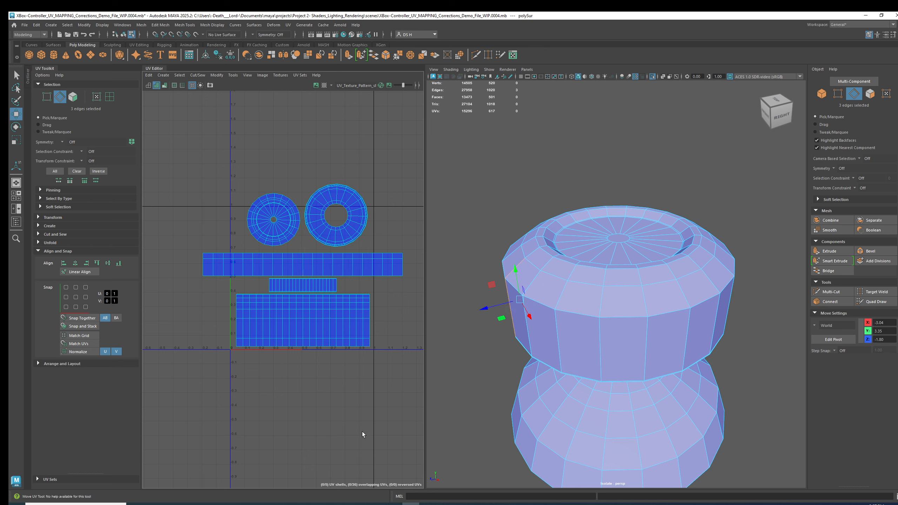
left_click(303, 266)
mouse_move(300, 181)
right_mouse_down("shift")
mouse_move(307, 166)
mouse_move(291, 176)
right_mouse_up("shift")
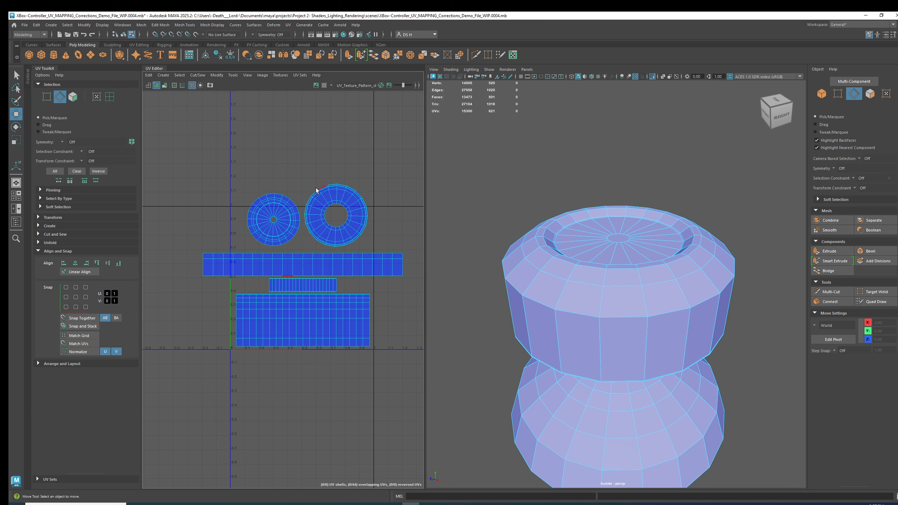
Move the two halves of the cut long strip beside the layout and stack them one above the other
left_click(112, 98)
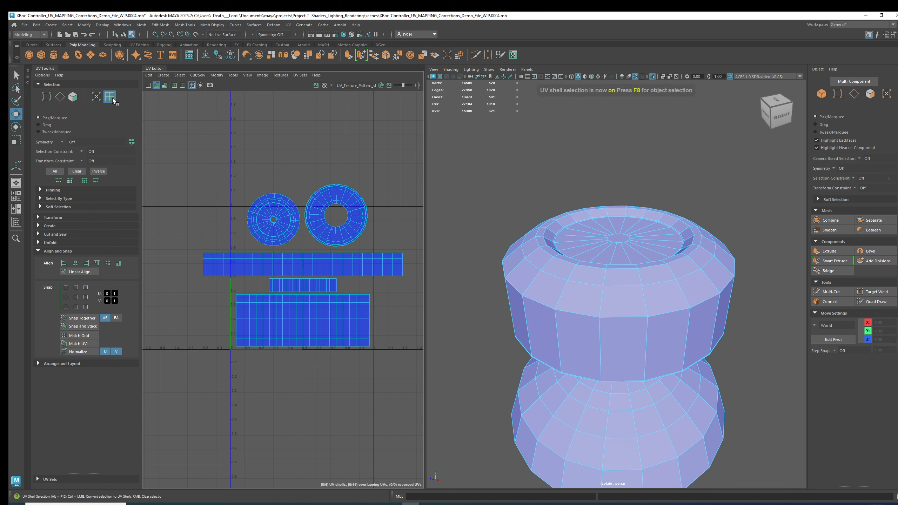
left_click(316, 266)
left_click_drag(350, 264, 373, 264)
middle_click_drag(347, 259, 266, 245, "alt")
left_click_drag(294, 250, 357, 219)
left_click(177, 252)
left_click_drag(181, 250, 353, 245)
Centre the two stacked strip halves above the short strip and place both round shells just above them
left_click(362, 310)
left_click_drag(170, 156, 226, 143)
left_click_drag(265, 195, 405, 248)
left_click_drag(353, 232, 220, 235)
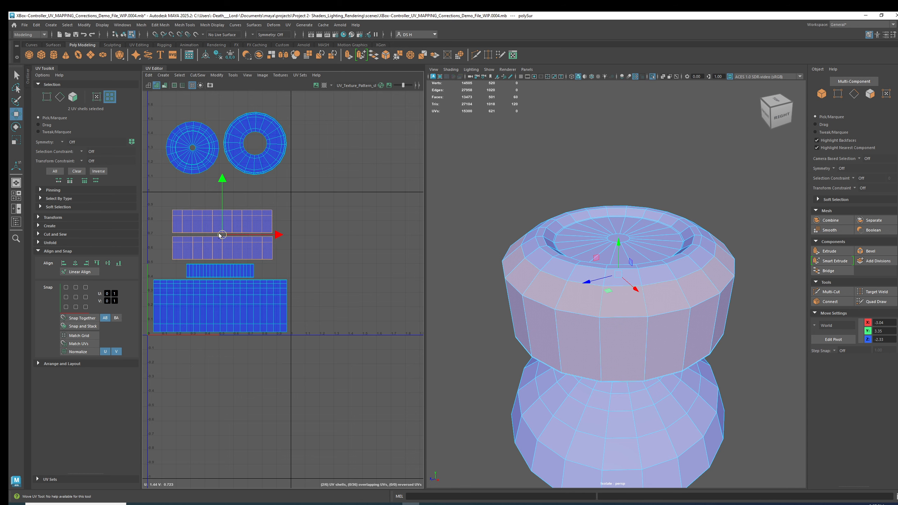
middle_click_drag(286, 192, 323, 230, "alt")
left_click_drag(323, 231, 262, 214)
Select all six shells and scale them down together to fit the height of the 0 to 1 UV tile
left_click_drag(626, 314, 632, 296, "alt")
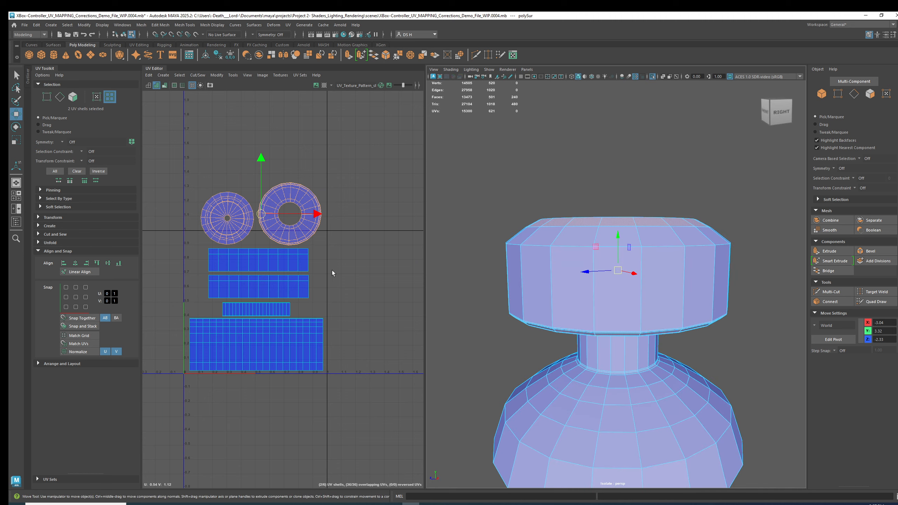
left_click(366, 275)
scroll(353, 275, "down", 2)
middle_click_drag(293, 297, 309, 257, "alt")
left_click(308, 283)
middle_click_drag(632, 392, 627, 275, "alt")
left_click(218, 388)
left_click_drag(209, 159, 323, 287)
key("r")
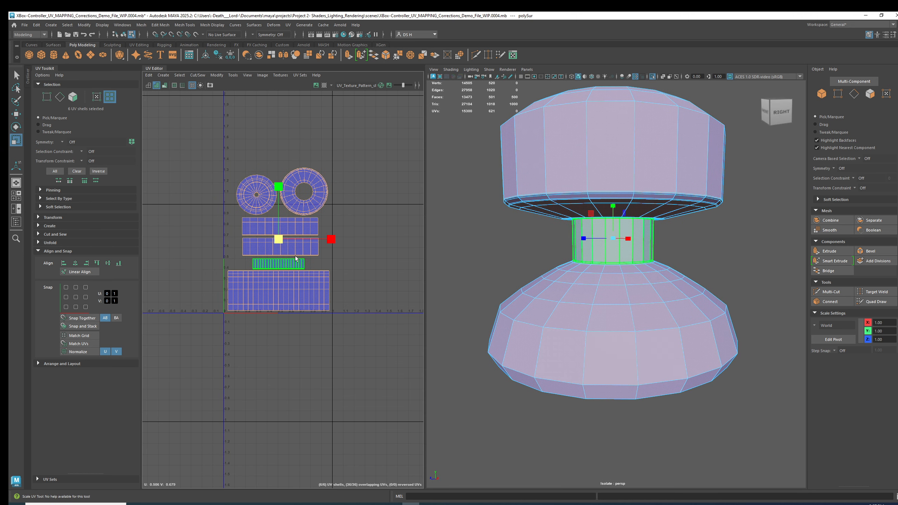
left_click_drag(278, 240, 281, 258)
key("w")
Spread the round shells apart, the ring towards the UV tile's upper-right corner and the cap top towards its upper-left corner
right_click_drag(263, 250, 385, 324, "alt")
left_click(383, 227)
left_click(350, 199)
left_click_drag(342, 191, 368, 196)
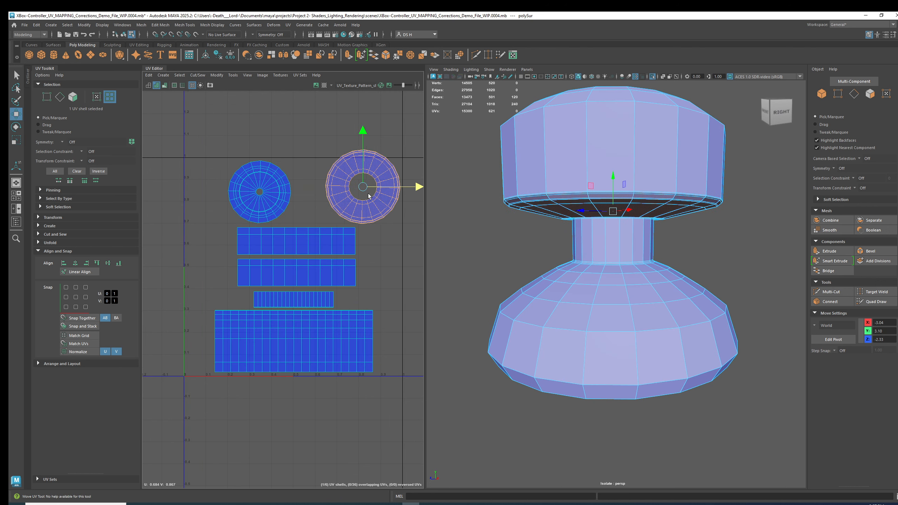
left_click(260, 193)
left_click_drag(260, 193, 218, 195)
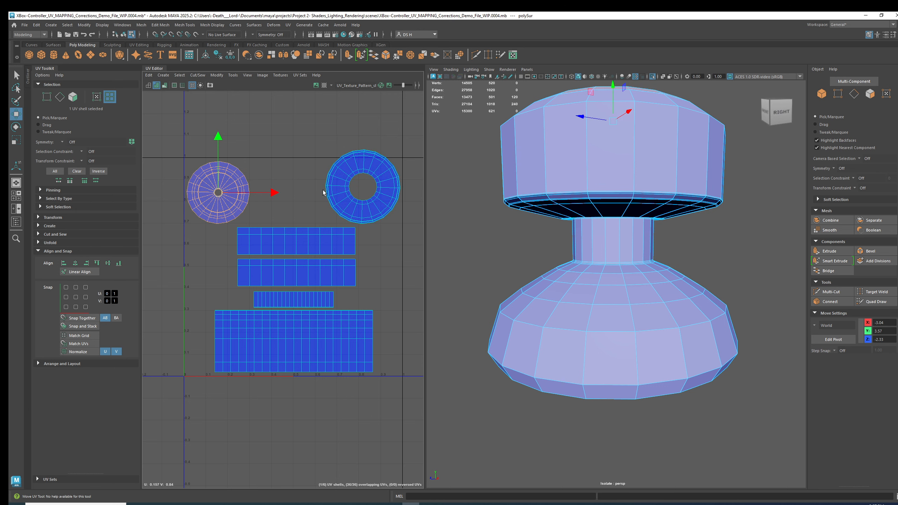
left_click(350, 189)
left_click_drag(364, 192, 365, 199)
middle_click_drag(366, 257, 365, 241, "alt")
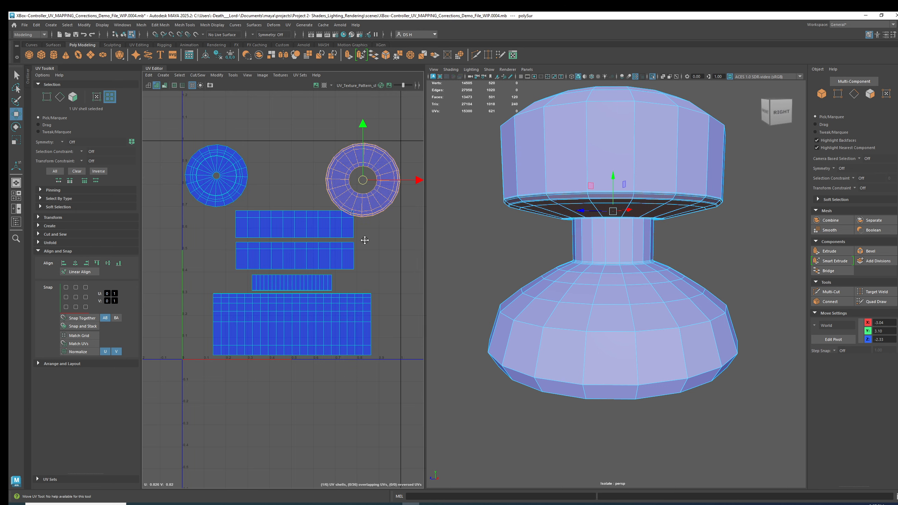
Shift the lower strip half right and the upper one left under the cap top, and nudge the ring inside the tile
left_click(340, 259)
left_click_drag(298, 259, 341, 262)
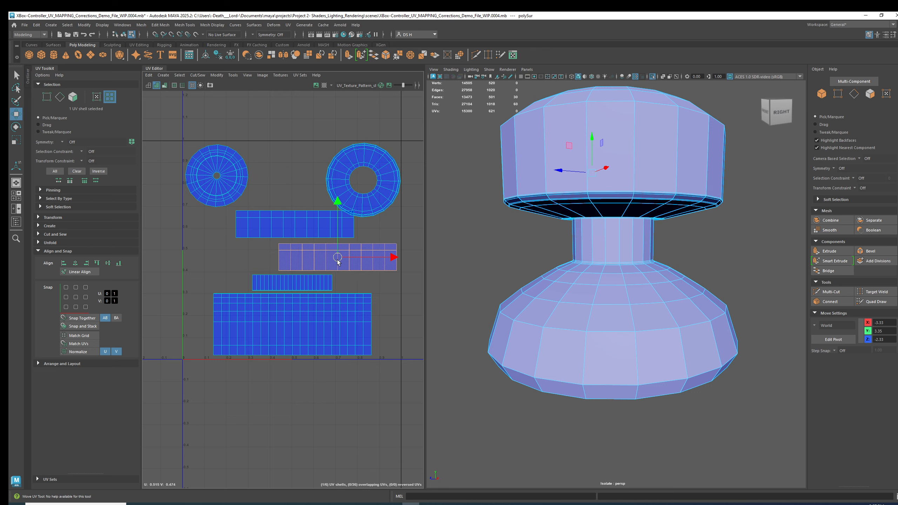
left_click(295, 224)
left_click_drag(294, 224, 245, 226)
left_click(345, 192)
left_click_drag(362, 177, 358, 180)
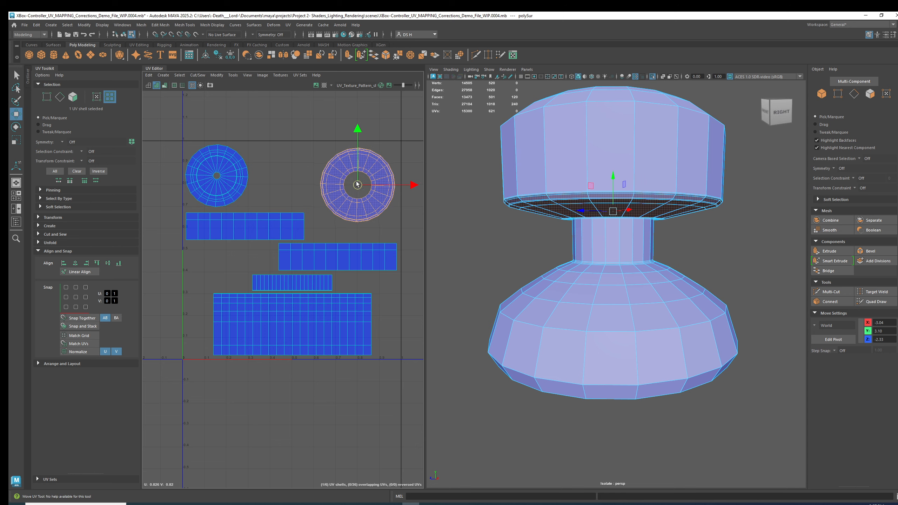
left_click(371, 364)
scroll(371, 364, "down", 2)
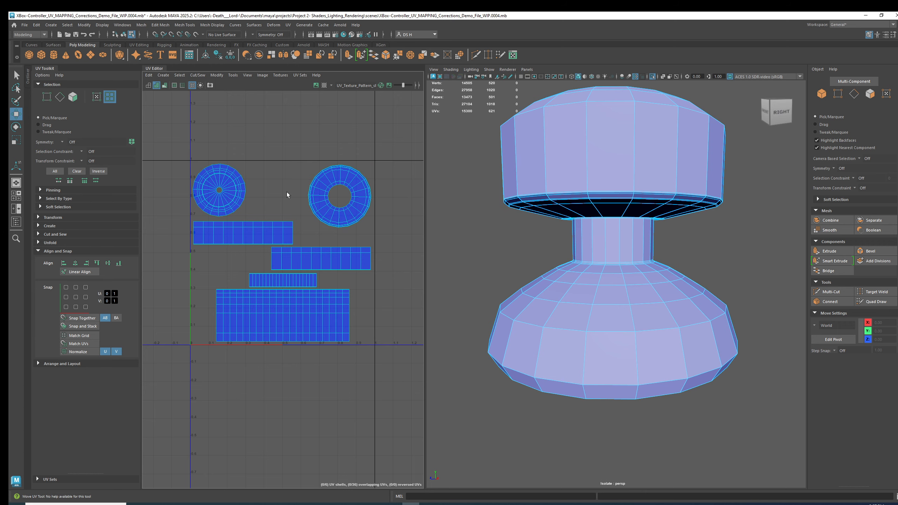
Return to object mode and turn off isolation so the whole controller is shown from its left side
left_click_drag(670, 267, 677, 307, "alt")
right_click_drag(677, 308, 618, 279, "alt")
key("F8")
left_click(705, 222)
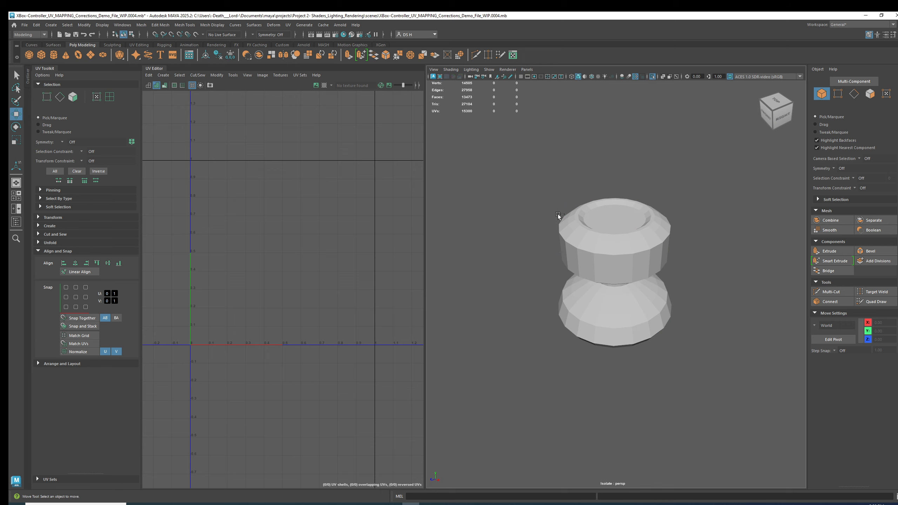
key("ctrl+1")
right_click_drag(557, 219, 494, 260, "alt")
middle_click_drag(628, 297, 648, 247, "alt")
left_click_drag(648, 247, 730, 261, "alt")
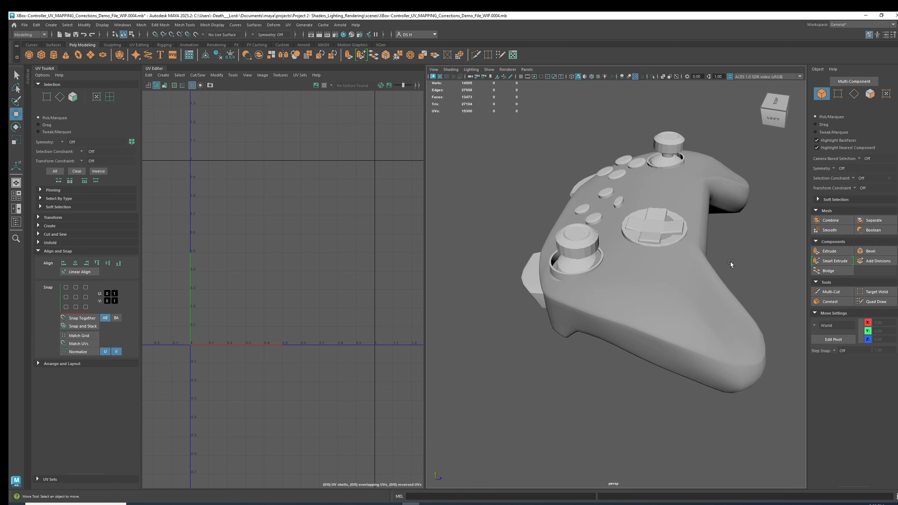
middle_click_drag(730, 262, 718, 313, "alt")
Select the far thumbstick, the D-pad and the corrected thumbstick in turn to compare their UV layouts
left_click(662, 196)
left_click_drag(573, 274, 594, 260, "alt")
right_click_drag(594, 259, 651, 316, "alt")
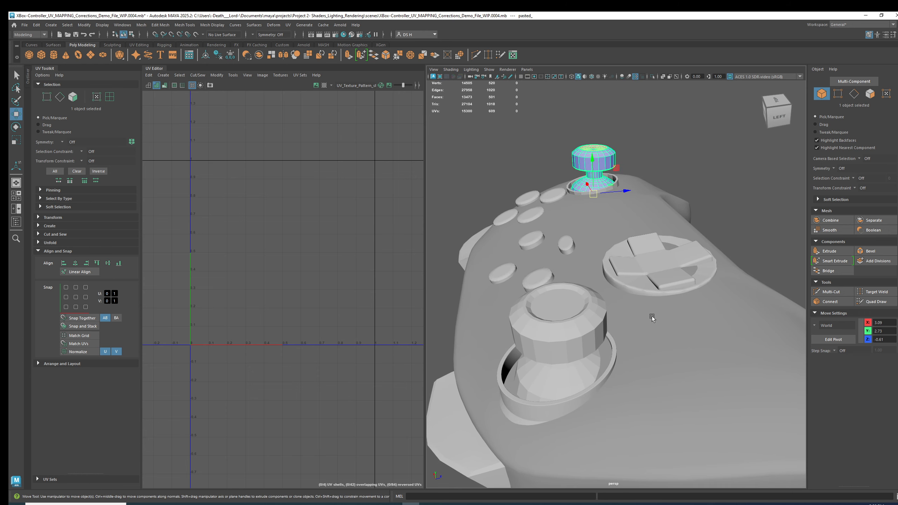
left_click(622, 267)
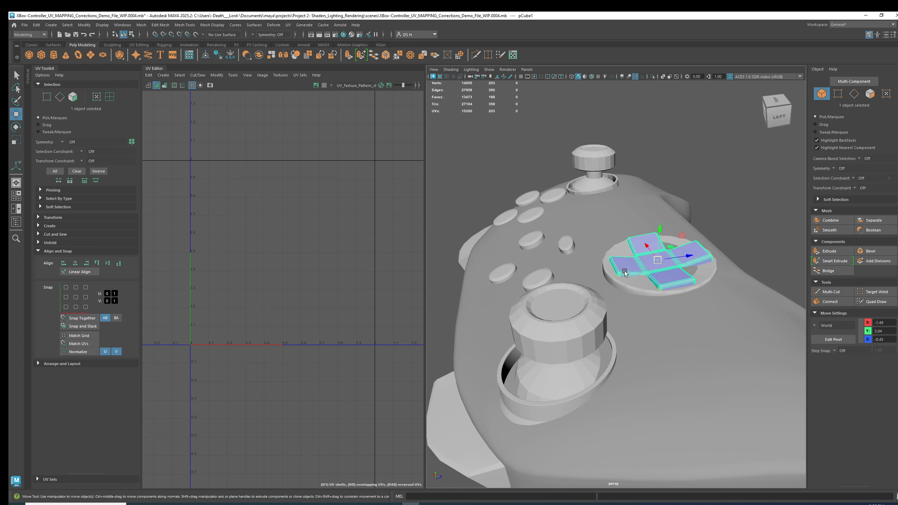
left_click(617, 250)
left_click_drag(563, 256, 648, 278, "alt")
left_click(713, 249)
left_click(703, 250)
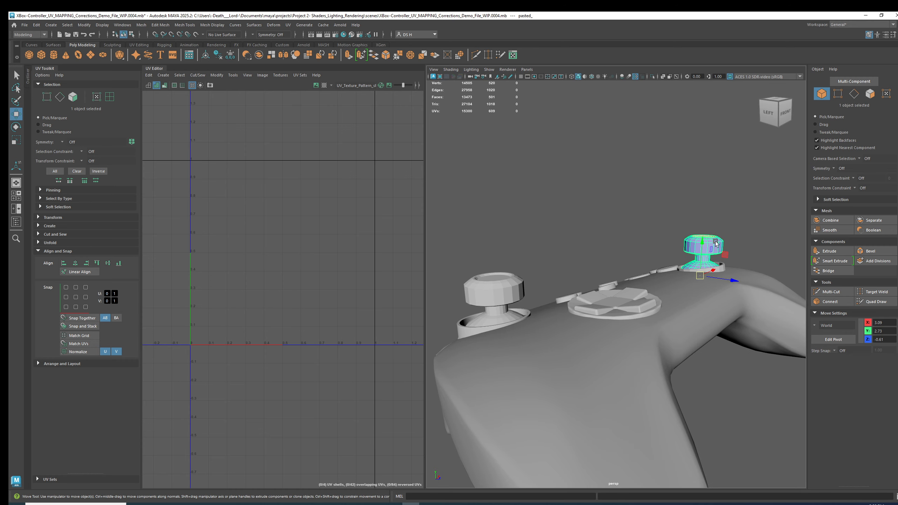
left_click(504, 286)
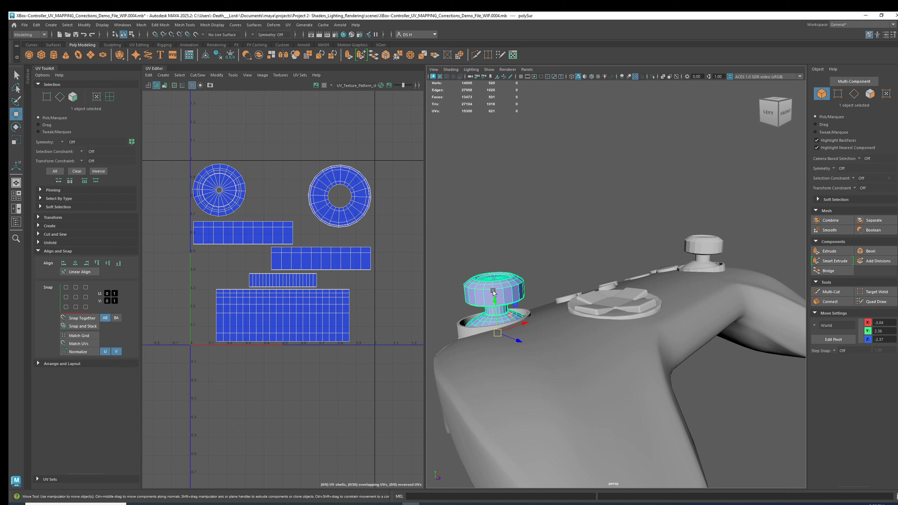
left_click(717, 240)
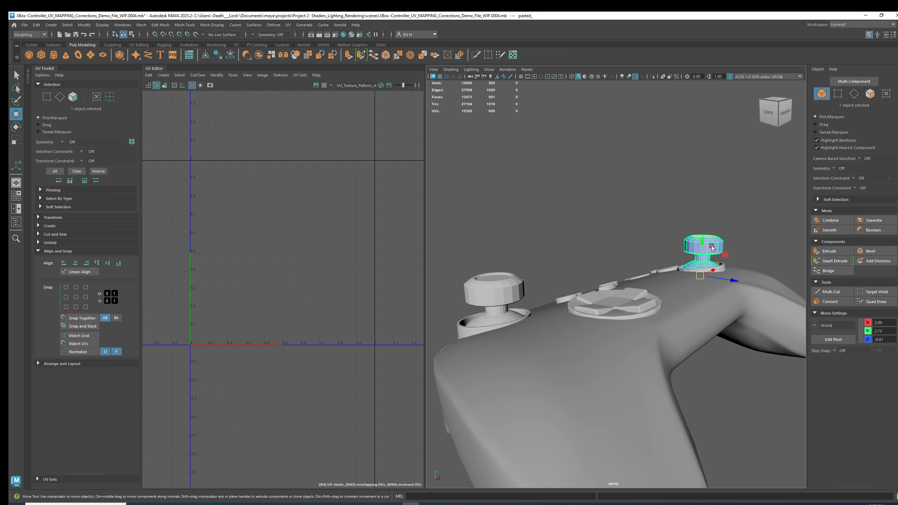
left_click(492, 298)
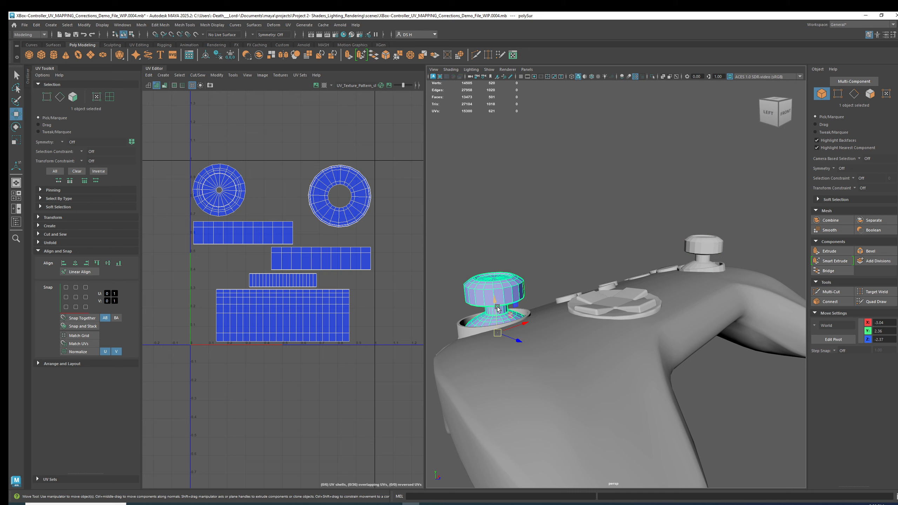
Select the left shoulder button at the controller's back edge and examine its UV shells against the model from the side and back
left_click(600, 279)
left_click_drag(600, 279, 703, 368, "alt")
left_click(732, 382)
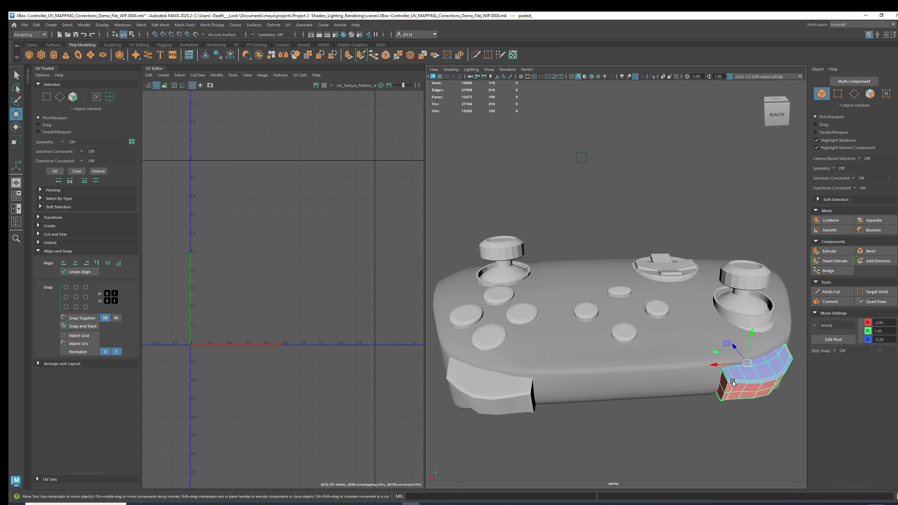
key("f")
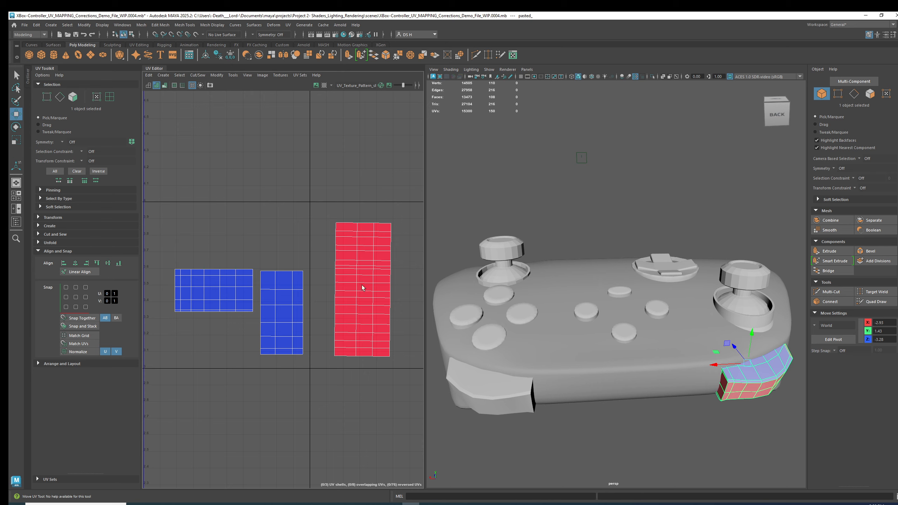
scroll(362, 285, "down", 2)
left_click_drag(771, 375, 611, 321, "alt")
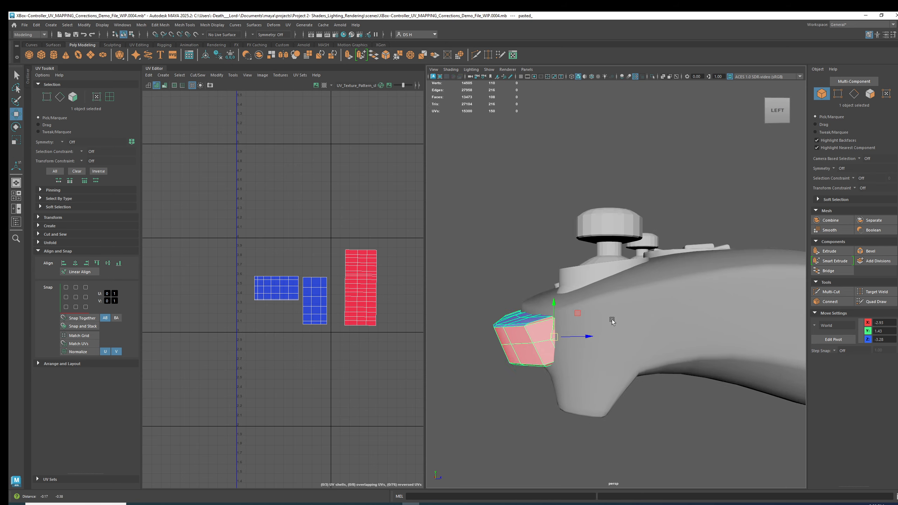
middle_click_drag(611, 321, 630, 278, "alt")
left_click_drag(542, 316, 552, 315, "alt")
left_click_drag(615, 303, 714, 339, "alt")
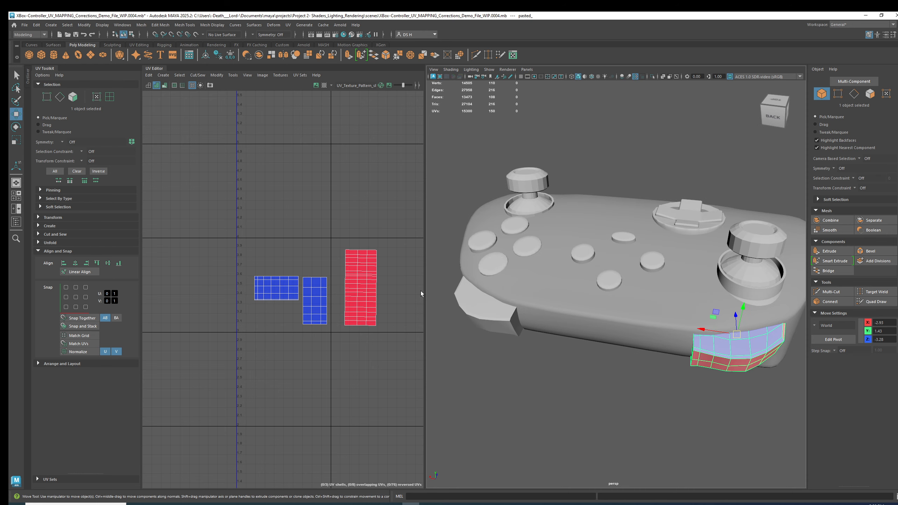
Return to a front overview of the whole controller, clear the selection, and save the scene as a new incremental version
left_click_drag(752, 348, 640, 345, "alt")
right_click_drag(639, 345, 656, 394, "alt")
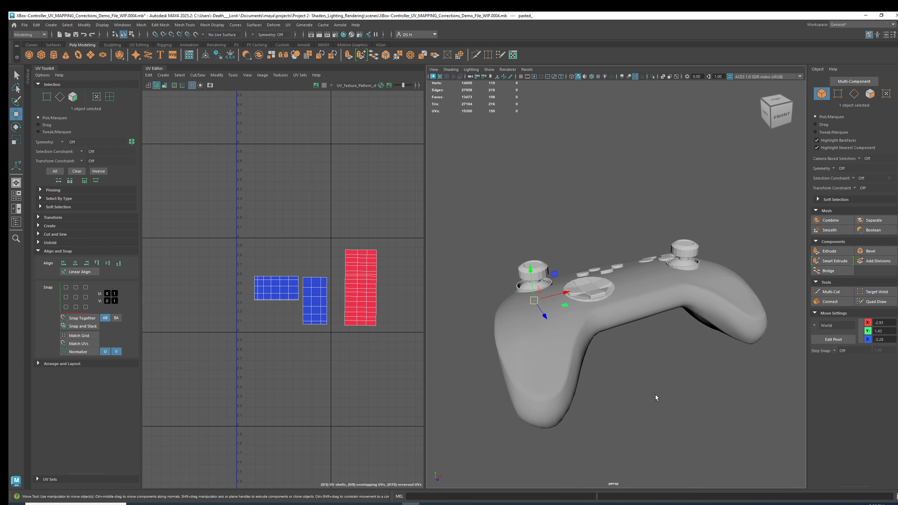
left_click(698, 392)
key("ctrl+alt+s")
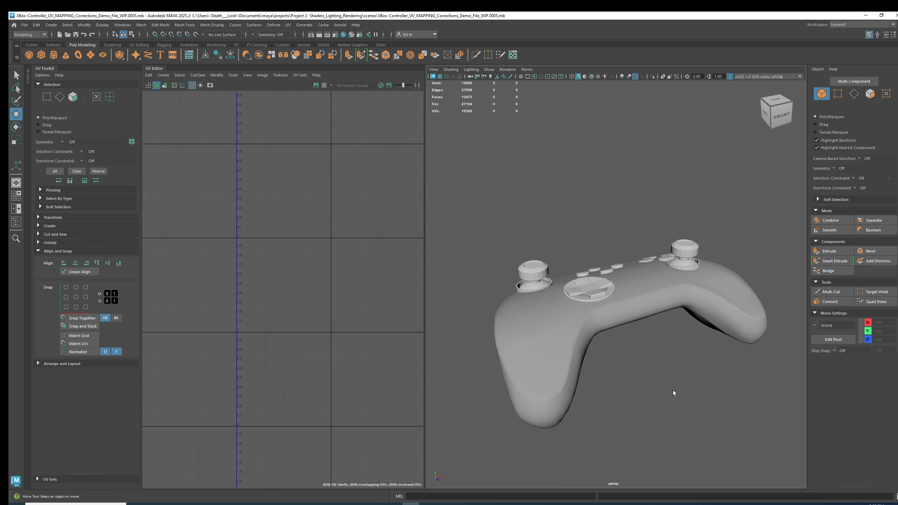